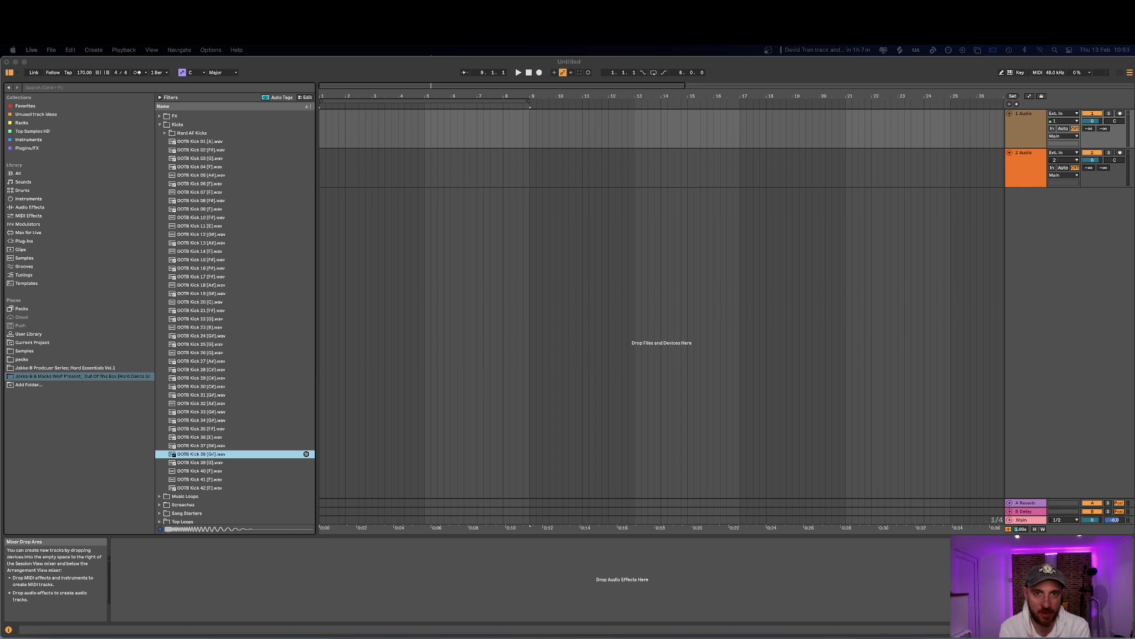
# - Choose OOTB Kick 03 [G].wav and lay it on all four beats of bar 1 on the first audio track
pyautogui.click(216, 159)
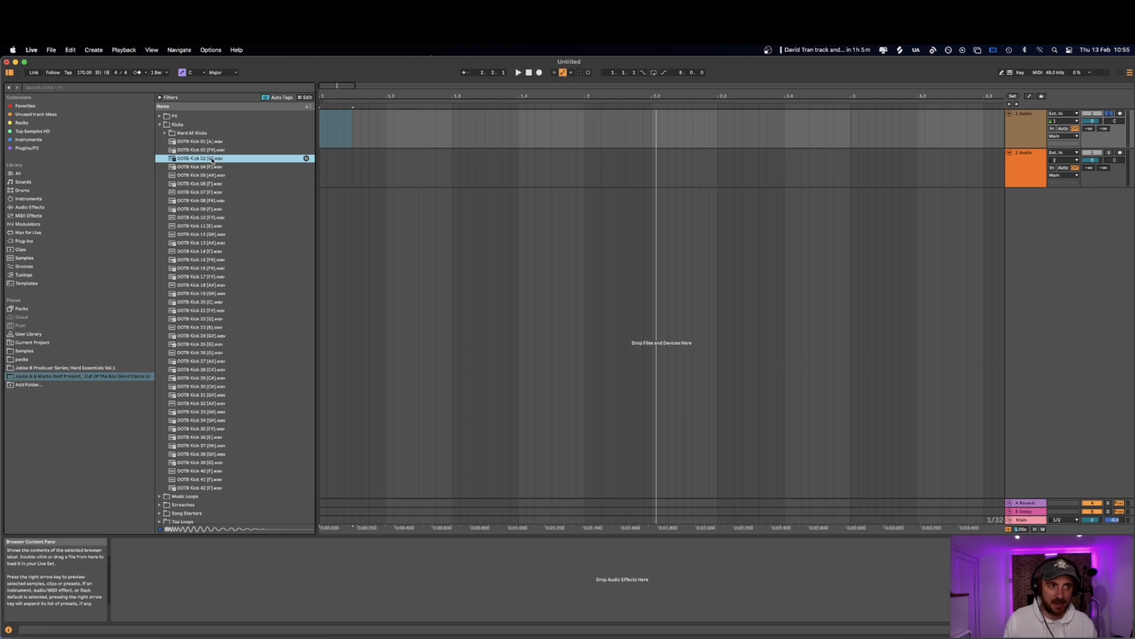
pyautogui.click(1026, 173)
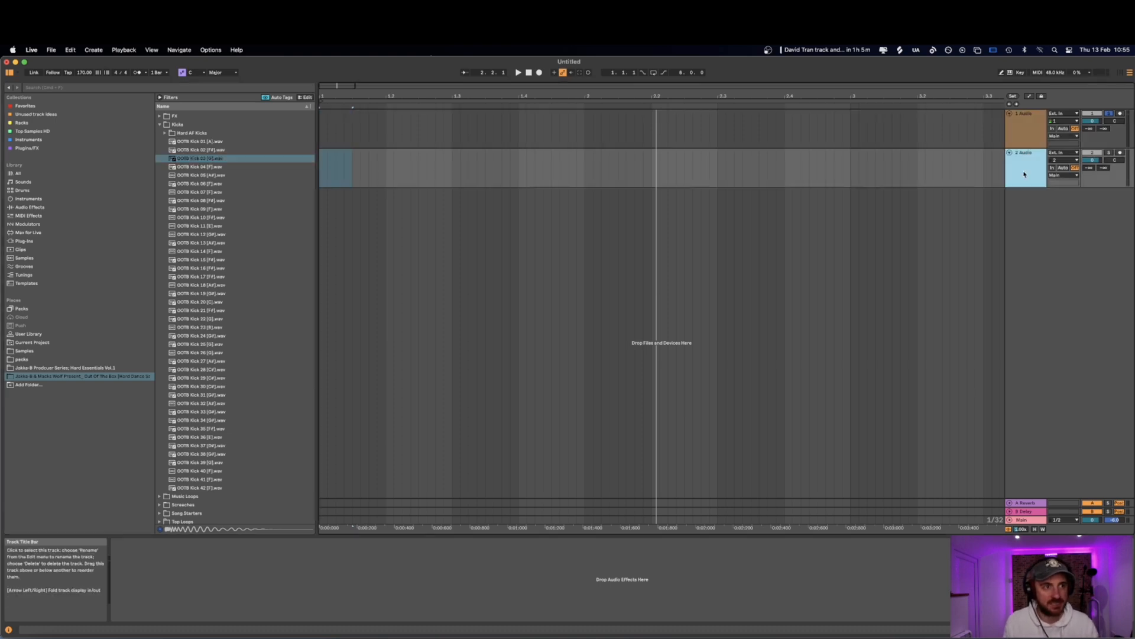
pyautogui.click(1026, 127)
pyautogui.keyDown('shift'); pyautogui.click(1025, 168); pyautogui.keyUp('shift')
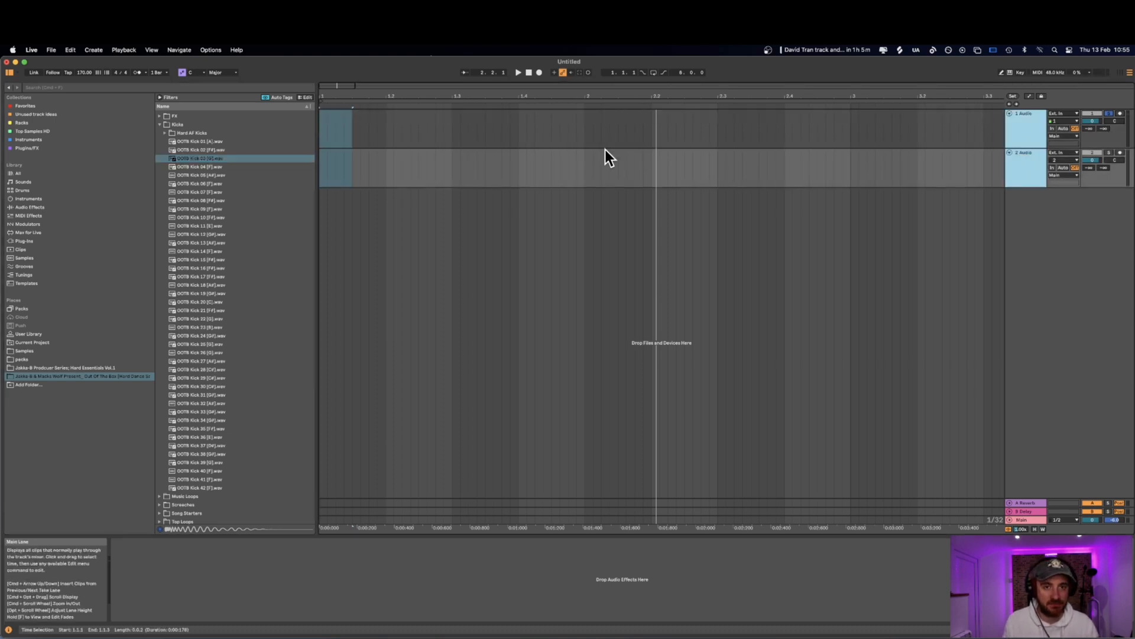
pyautogui.click(200, 159)
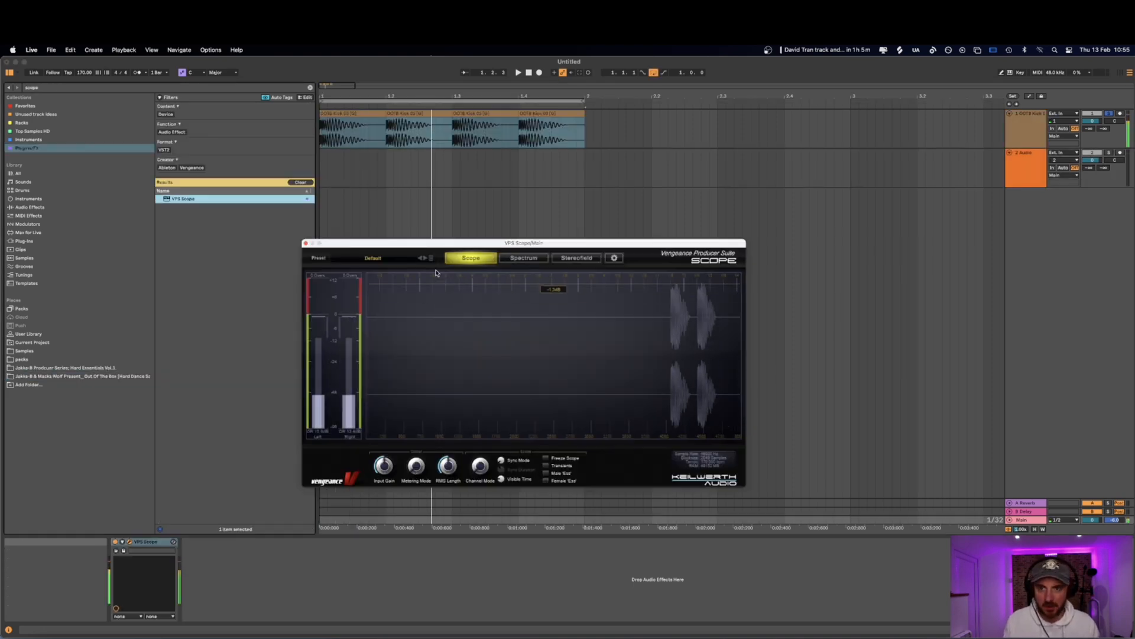
# - Check the looping kick's peak level in VPS Scope and lower the kick track's volume
pyautogui.moveTo(324, 320)
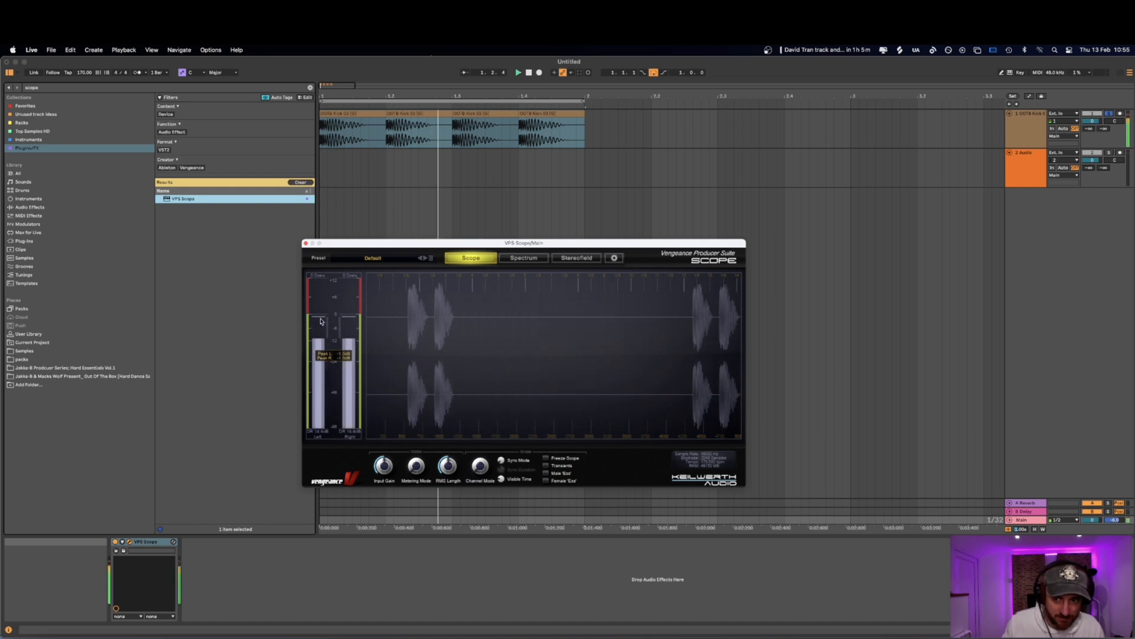
pyautogui.press('space')
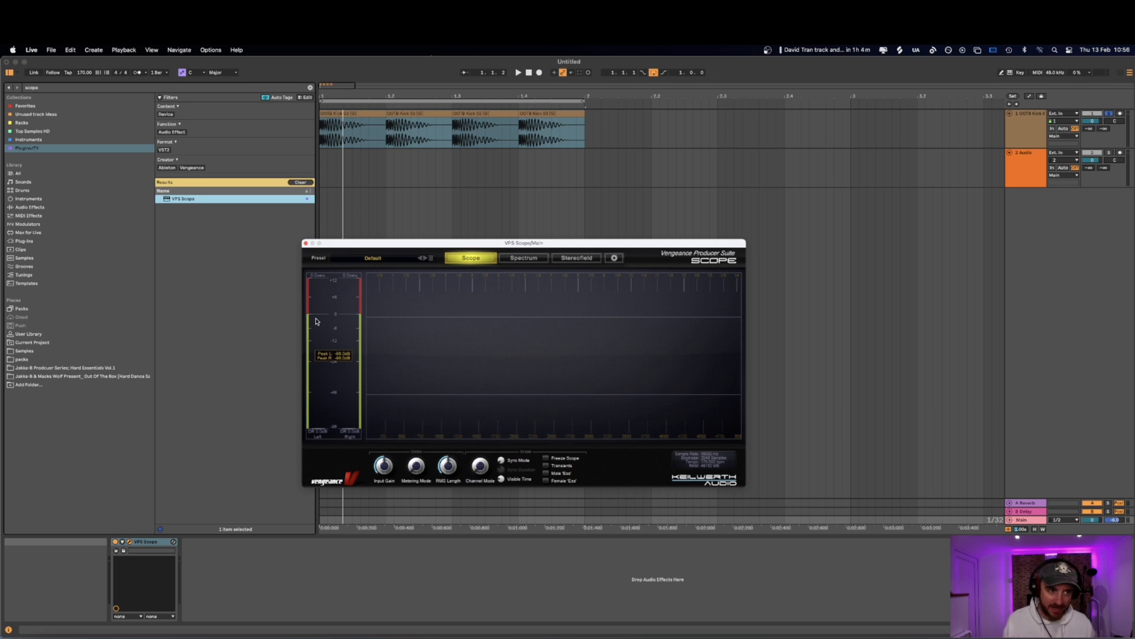
pyautogui.click(1086, 121)
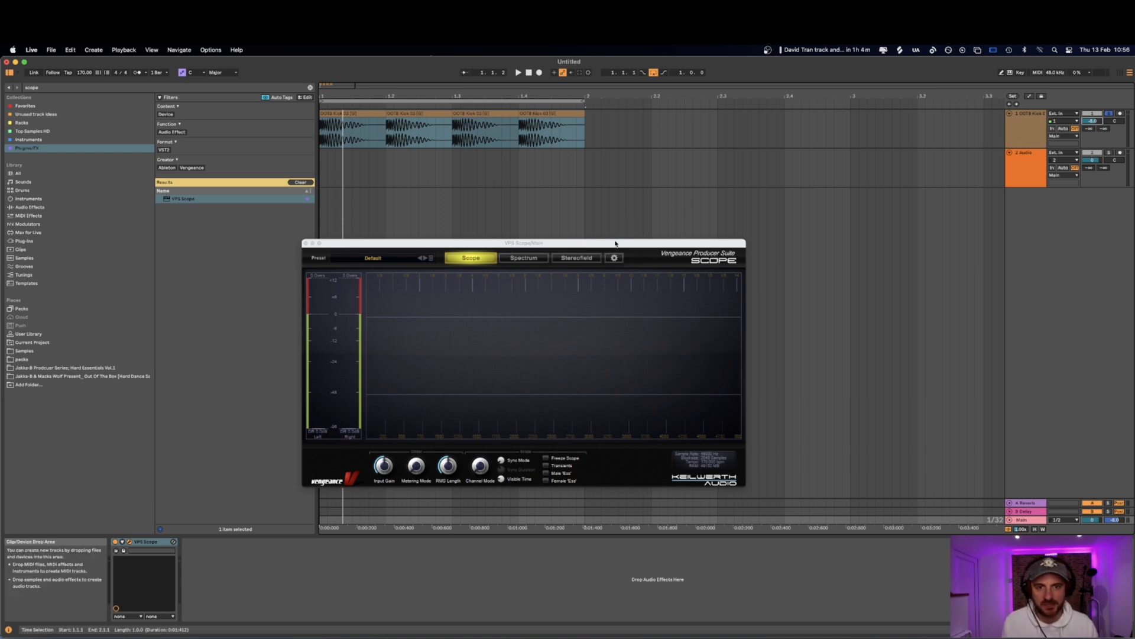
pyautogui.click(424, 325)
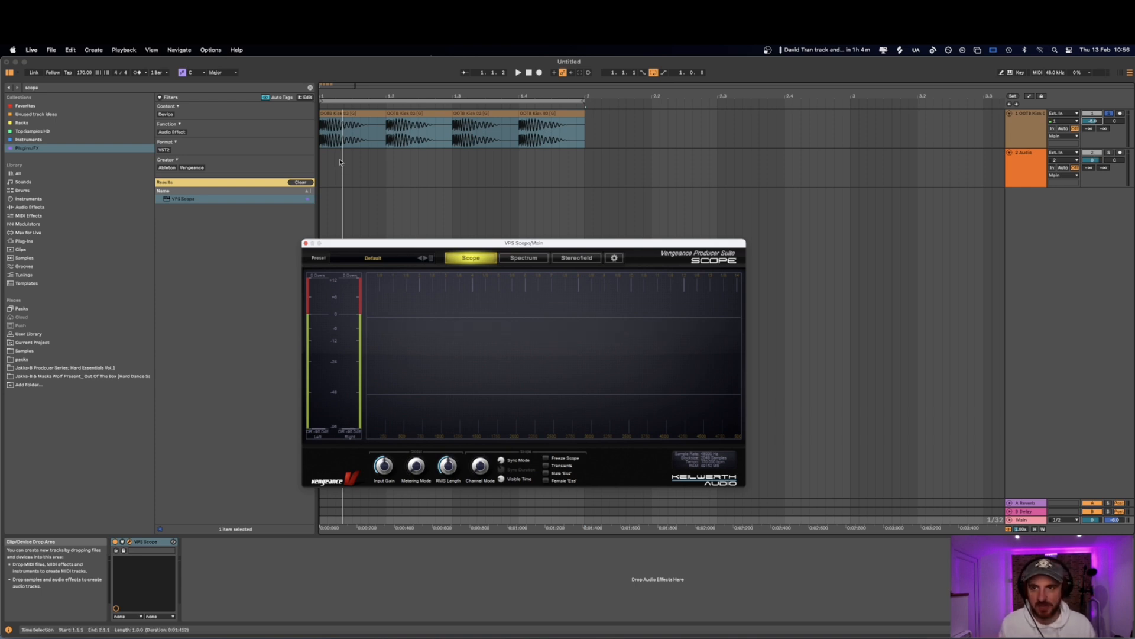
pyautogui.press('space')
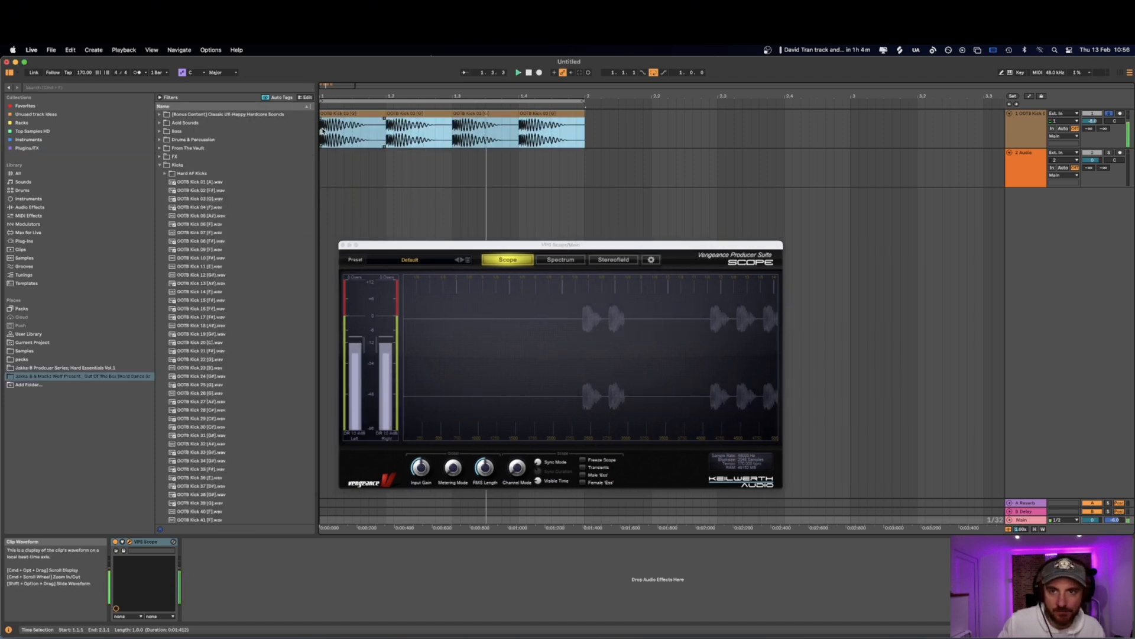
# - Audition a range of OOTB kick samples in the Kicks folder to compare their sound and key
pyautogui.click(199, 266)
pyautogui.click(199, 283)
pyautogui.click(200, 352)
pyautogui.click(200, 300)
pyautogui.click(200, 351)
pyautogui.click(199, 393)
pyautogui.click(200, 436)
pyautogui.scroll(-1, 199, 437)
pyautogui.click(198, 447)
pyautogui.click(198, 217)
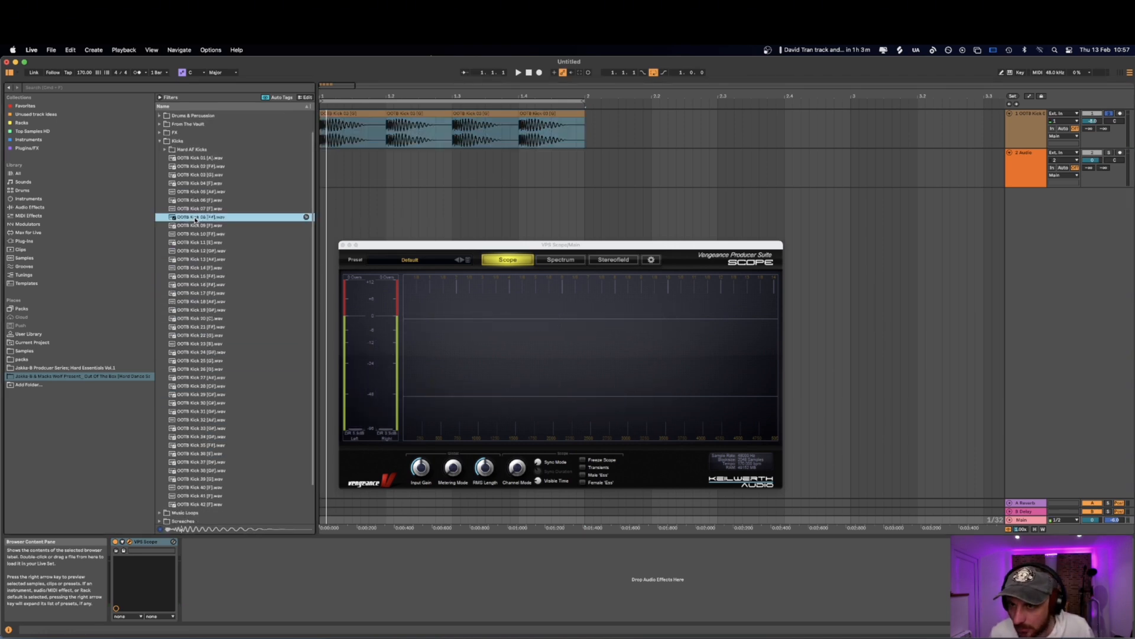
pyautogui.click(193, 200)
pyautogui.click(193, 183)
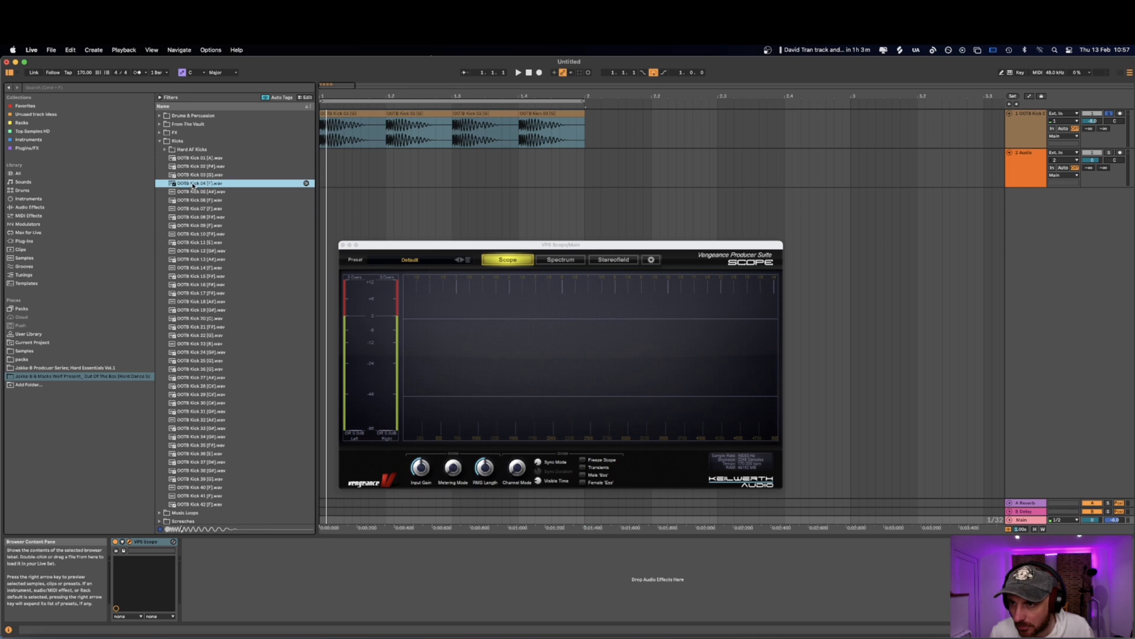
pyautogui.click(195, 251)
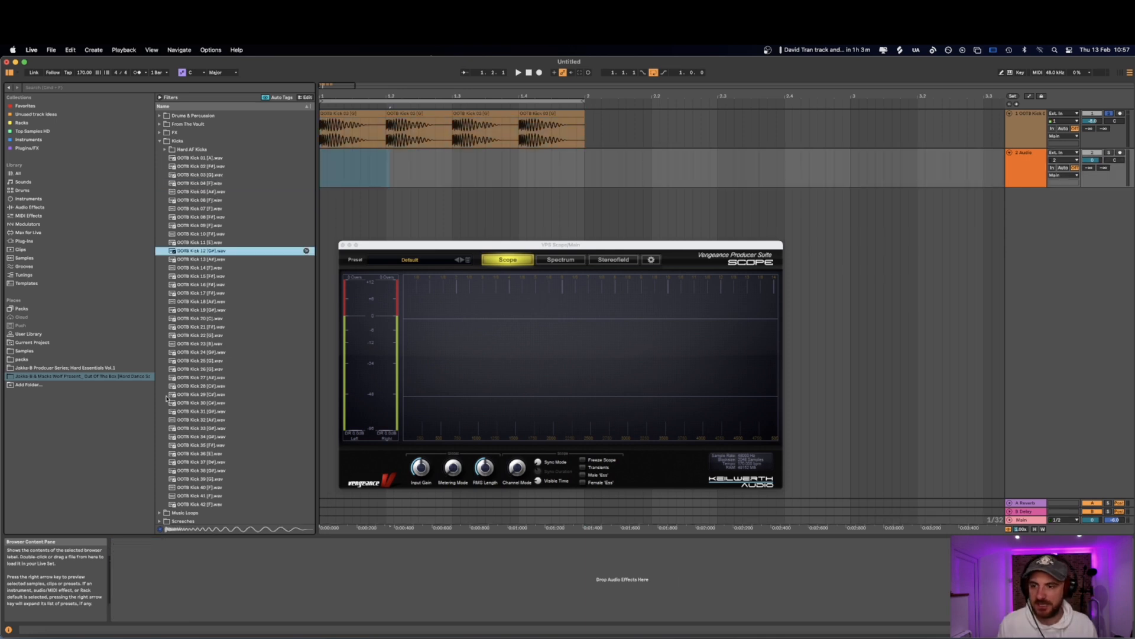
# - Audition several kicks in the Hard AF Kicks subfolder and close the folder again
pyautogui.click(166, 150)
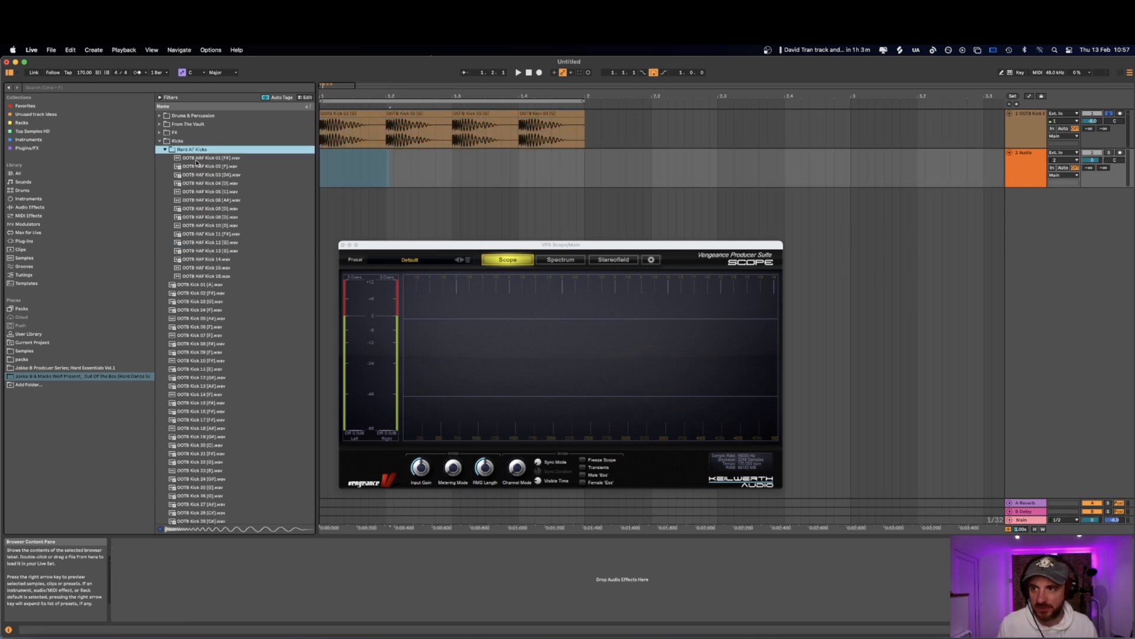
pyautogui.click(201, 192)
pyautogui.click(204, 217)
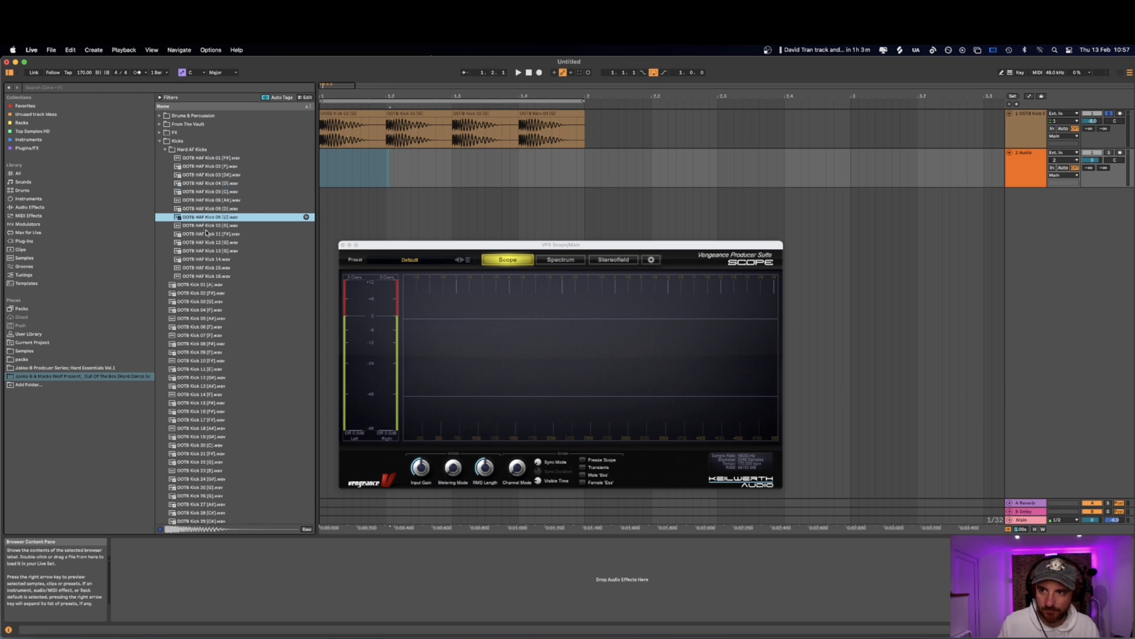
pyautogui.click(207, 234)
pyautogui.click(207, 243)
pyautogui.click(212, 167)
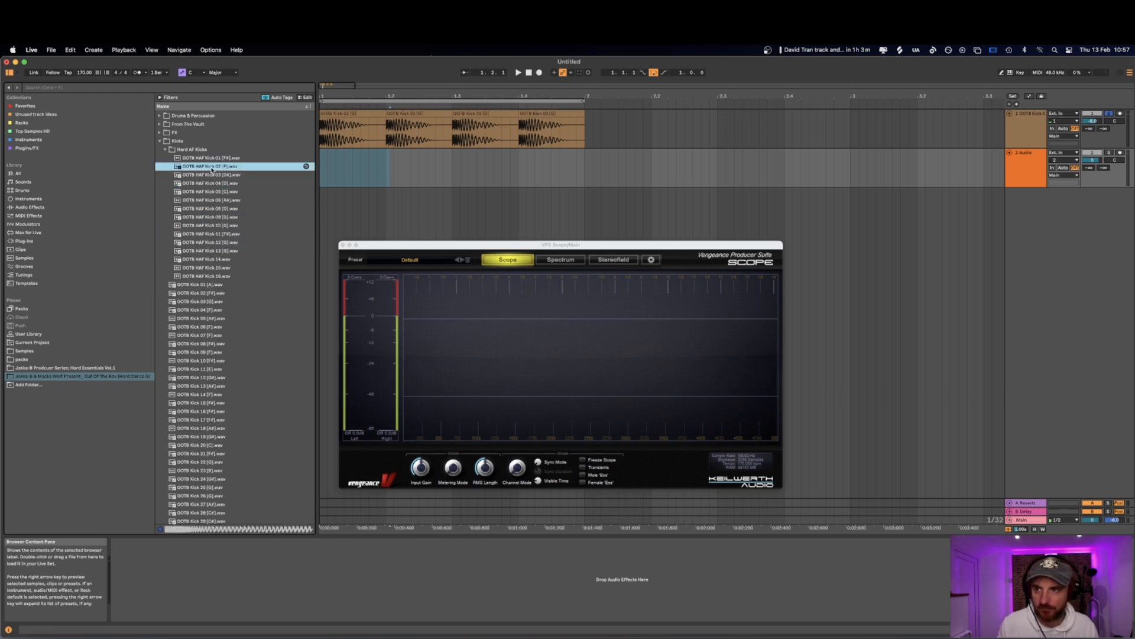
pyautogui.click(210, 159)
pyautogui.click(204, 151)
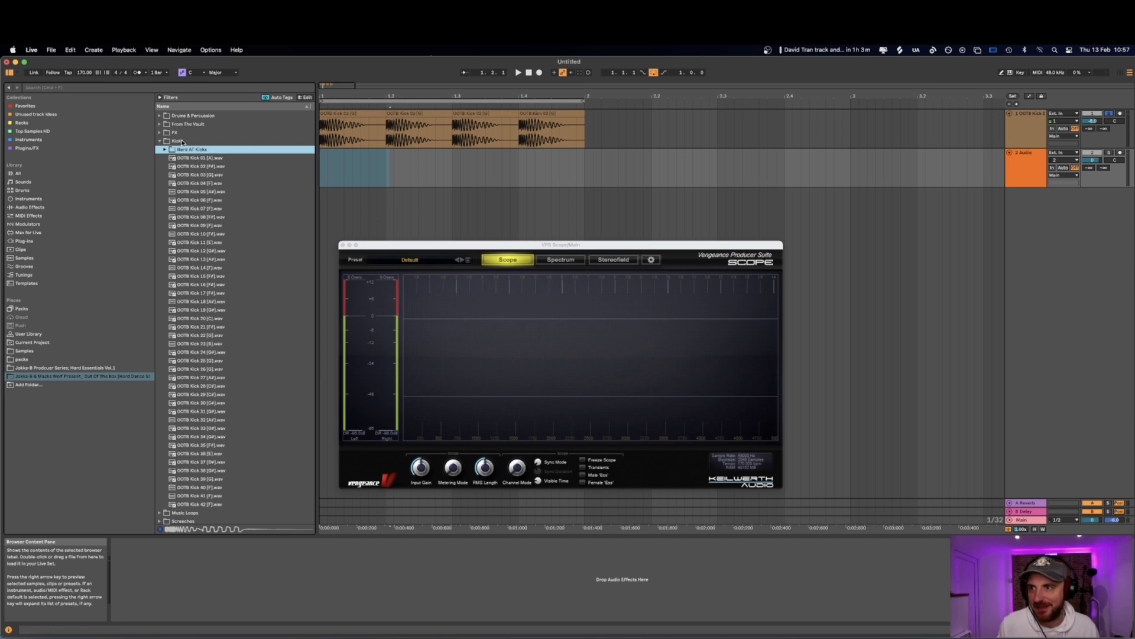
# - Audition the bass samples in the One Shots folder, including sidechained and plain ones in different keys
pyautogui.click(160, 141)
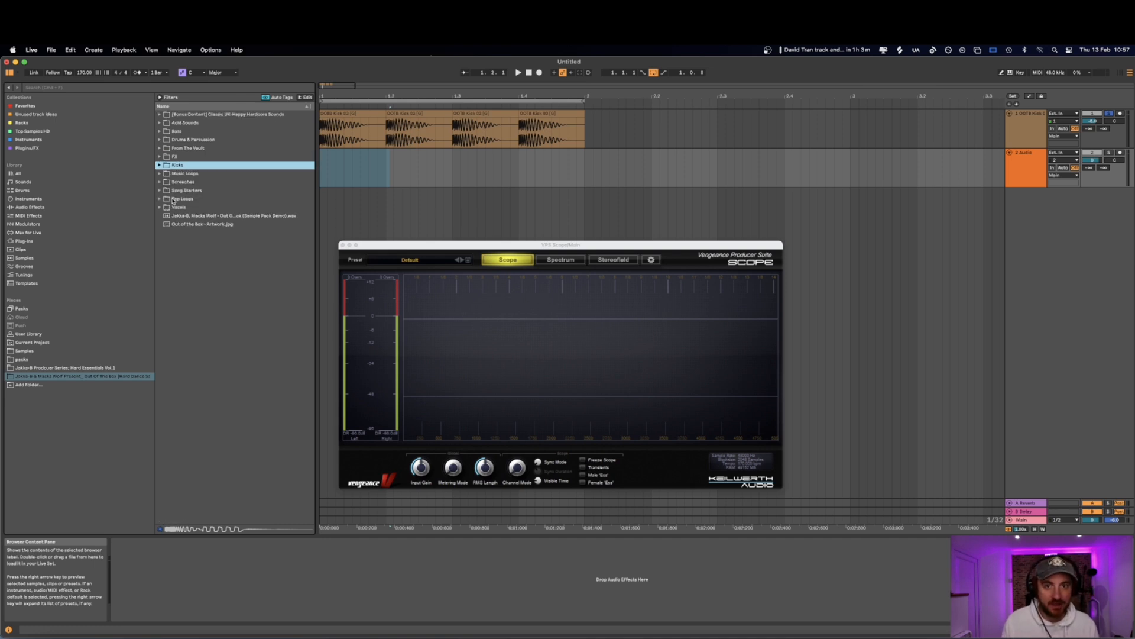
pyautogui.click(159, 130)
pyautogui.click(233, 258)
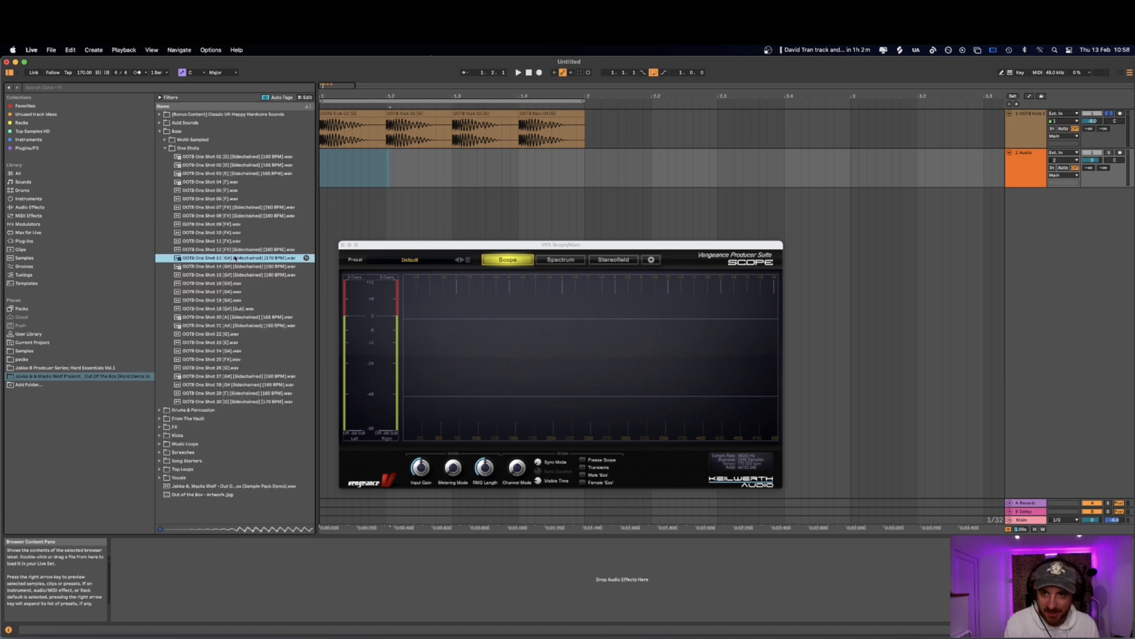
pyautogui.click(216, 216)
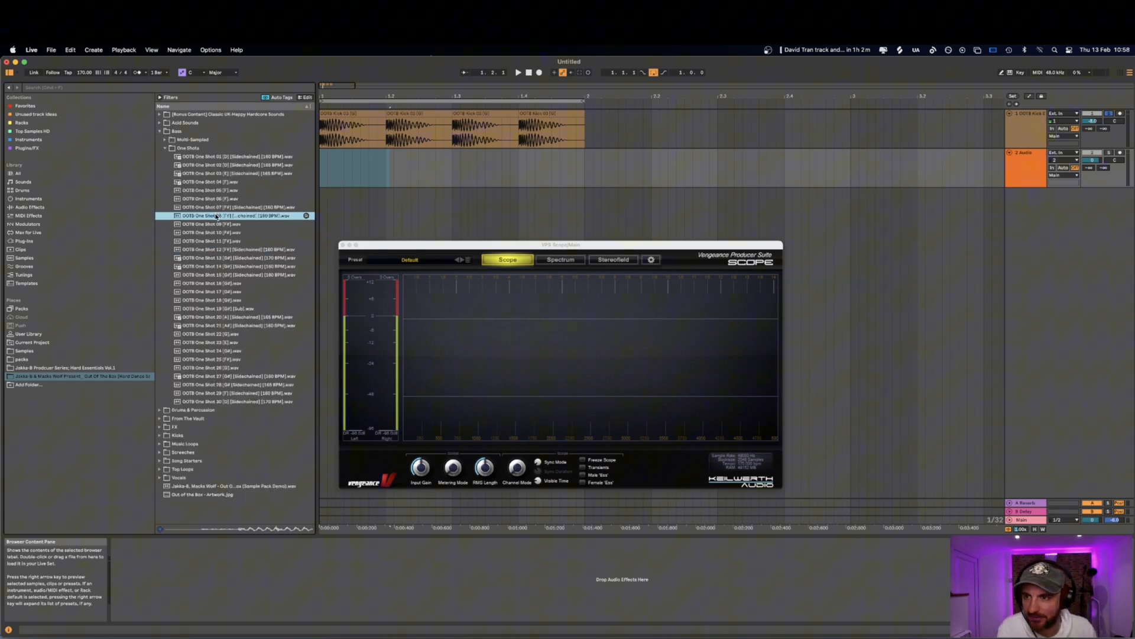
pyautogui.click(219, 249)
pyautogui.click(219, 258)
pyautogui.click(219, 275)
pyautogui.click(220, 300)
pyautogui.click(221, 317)
pyautogui.click(223, 342)
pyautogui.click(224, 334)
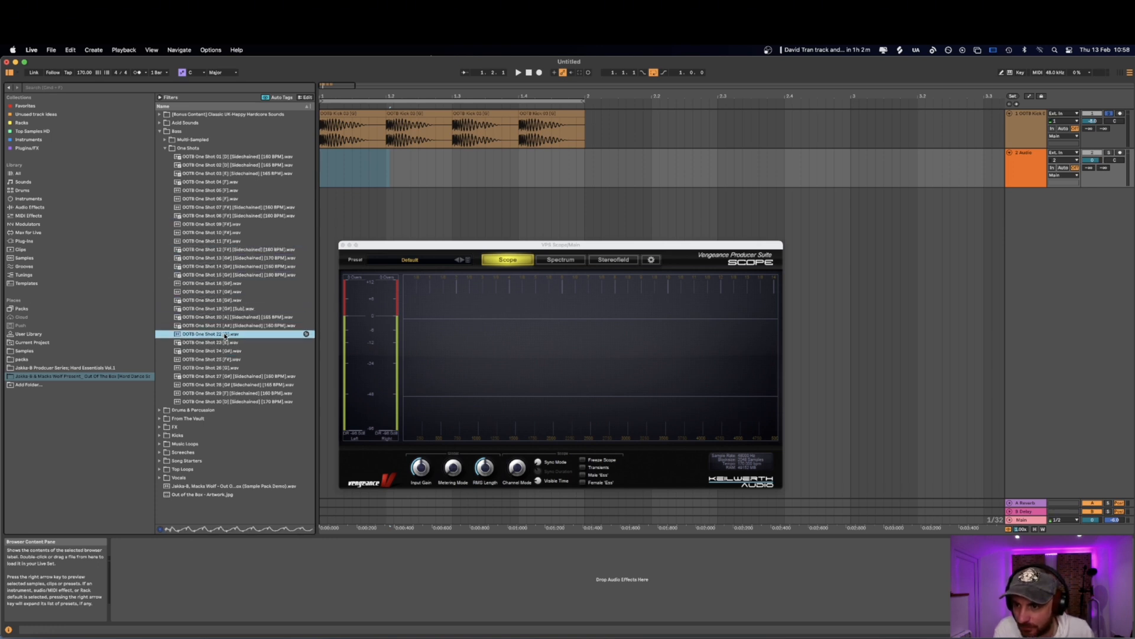
pyautogui.click(222, 376)
pyautogui.click(221, 384)
pyautogui.click(221, 401)
# - Choose OOTB One Shot 04 [F].wav and place it on all four beats of bar 1 on the second audio track
pyautogui.click(217, 182)
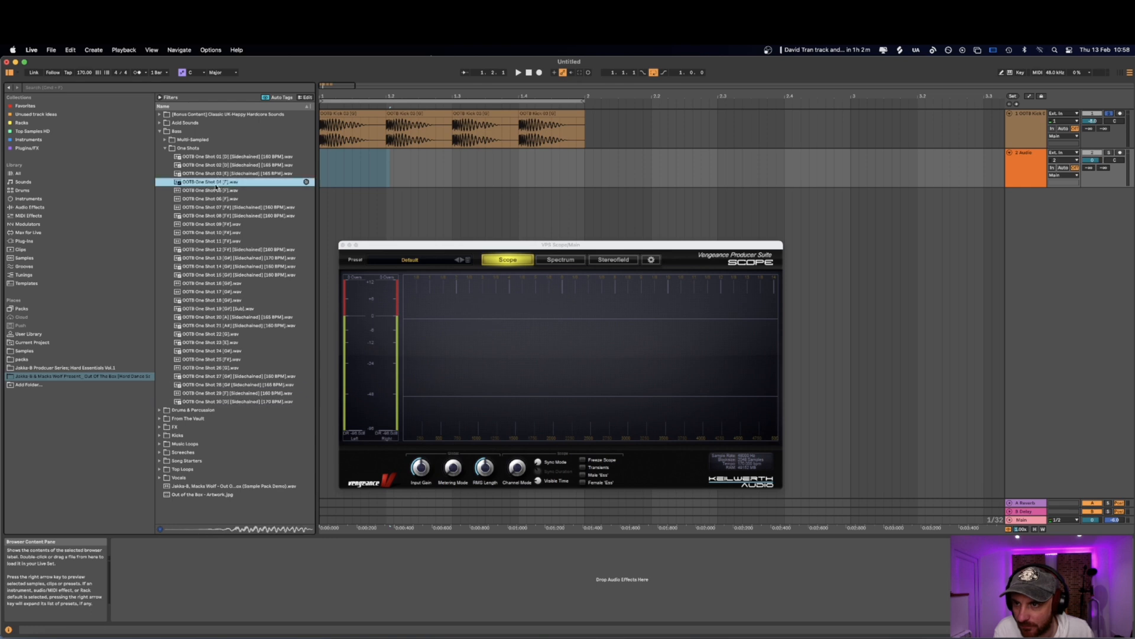
pyautogui.click(219, 207)
pyautogui.click(213, 183)
pyautogui.moveTo(207, 187); pyautogui.dragTo(328, 166)
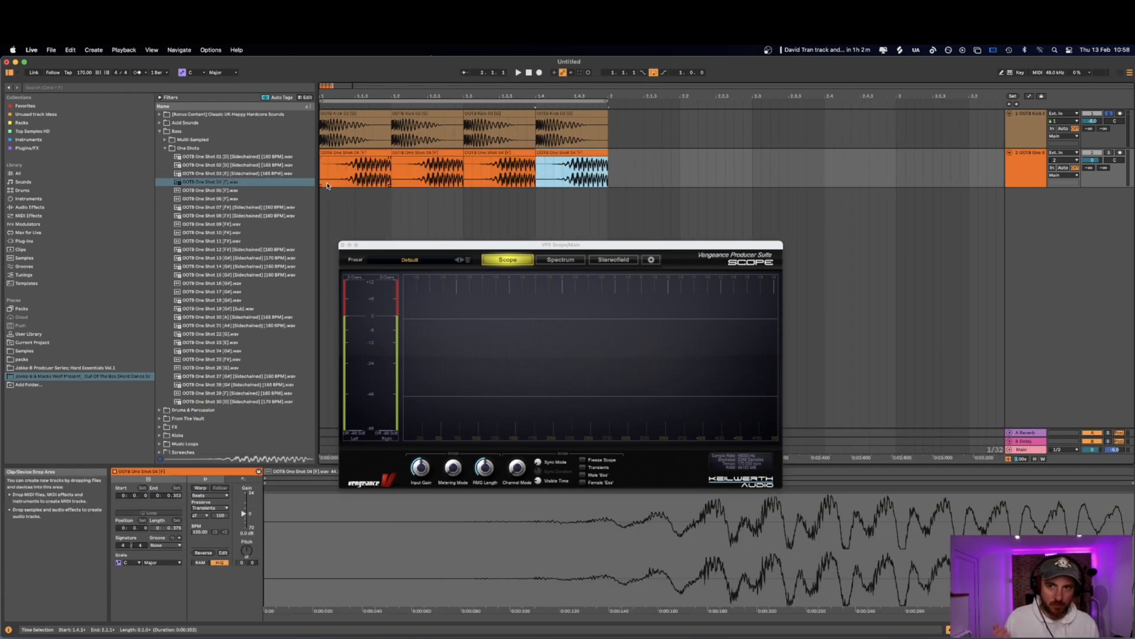
# - Shorten the first kick clip so its tail ends at 1.1.3, clearing space for the bass
pyautogui.click(326, 173)
pyautogui.scroll(1, 326, 173)
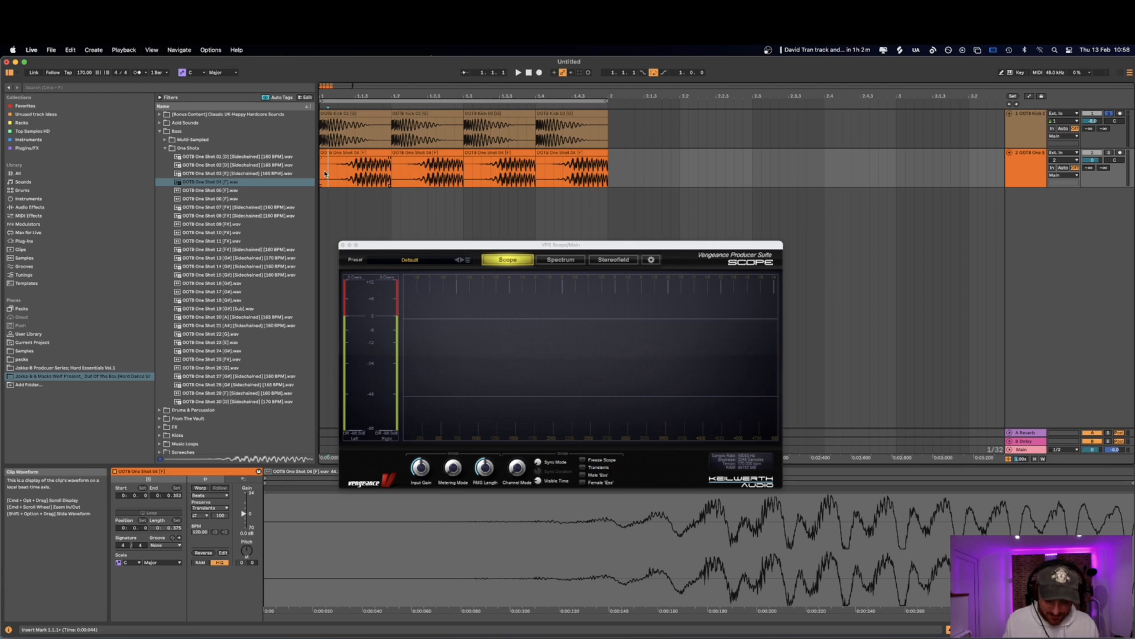
pyautogui.scroll(4, 325, 174)
pyautogui.moveTo(467, 133); pyautogui.dragTo(320, 135)
pyautogui.moveTo(374, 175); pyautogui.dragTo(465, 139)
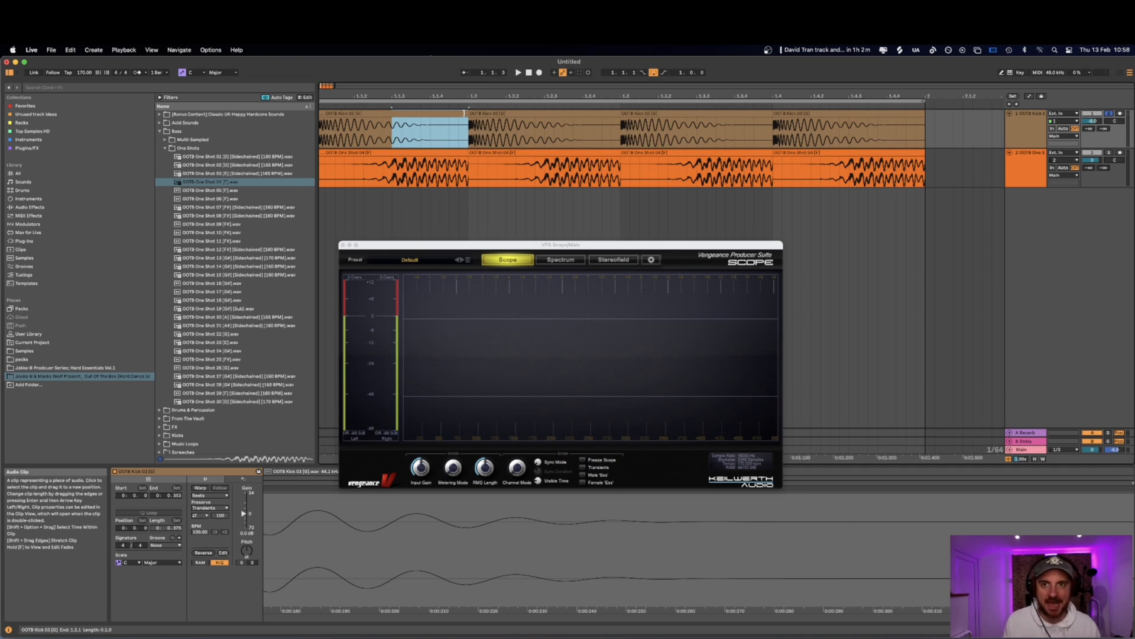
pyautogui.moveTo(463, 112); pyautogui.dragTo(390, 121)
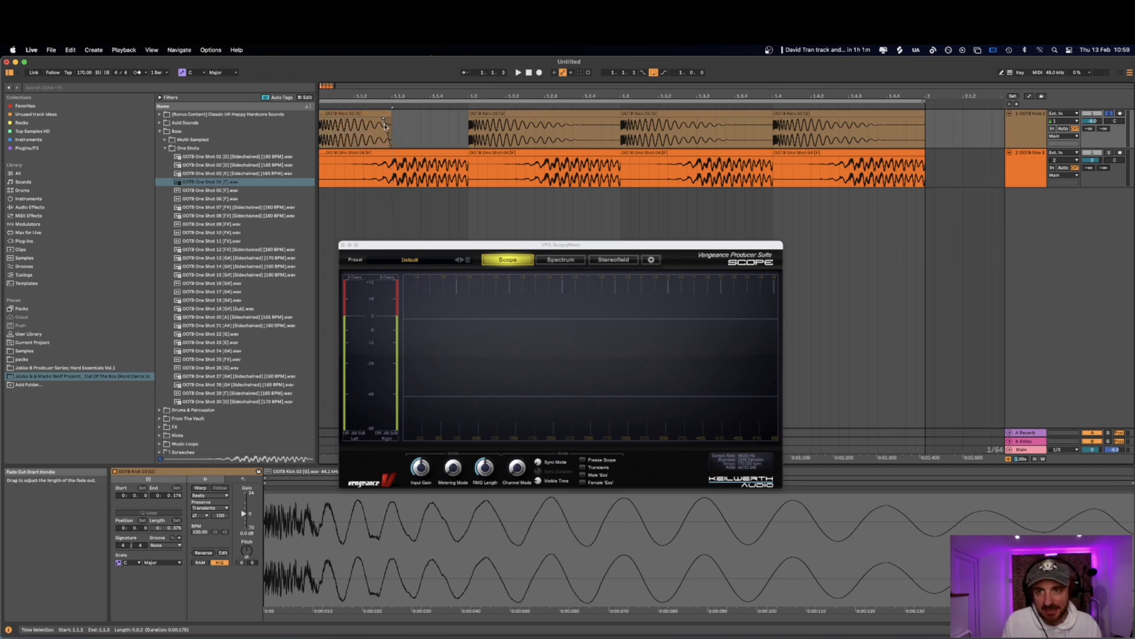
# - Loop the first beat with kick and bass together and check the combined waveform and level in VPS Scope
pyautogui.click(385, 169)
pyautogui.press('space')
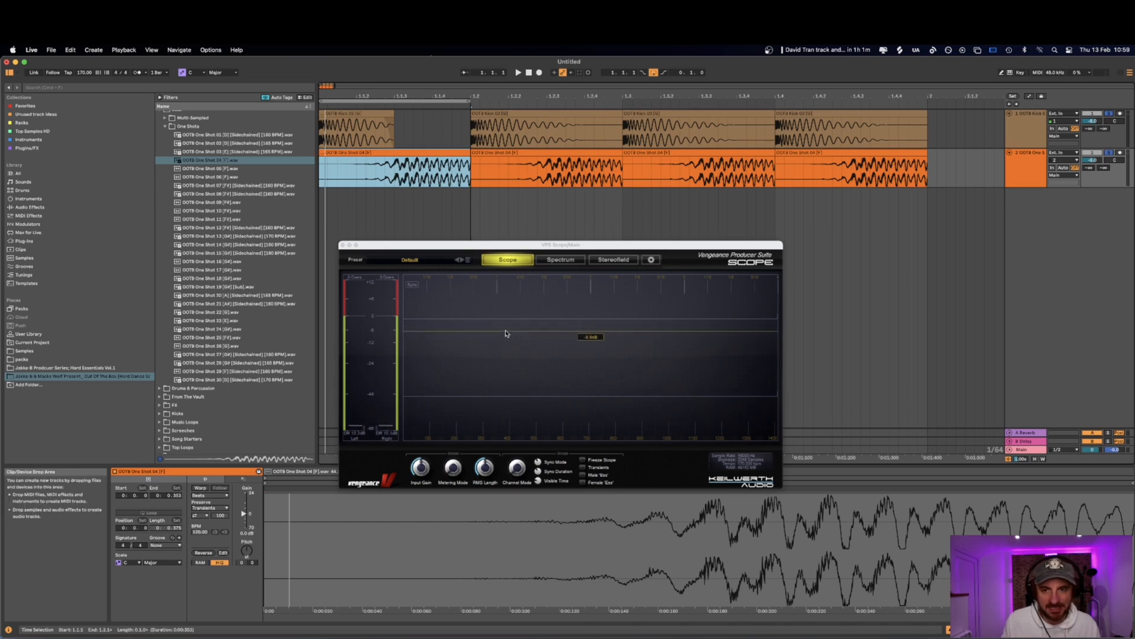
pyautogui.press('space')
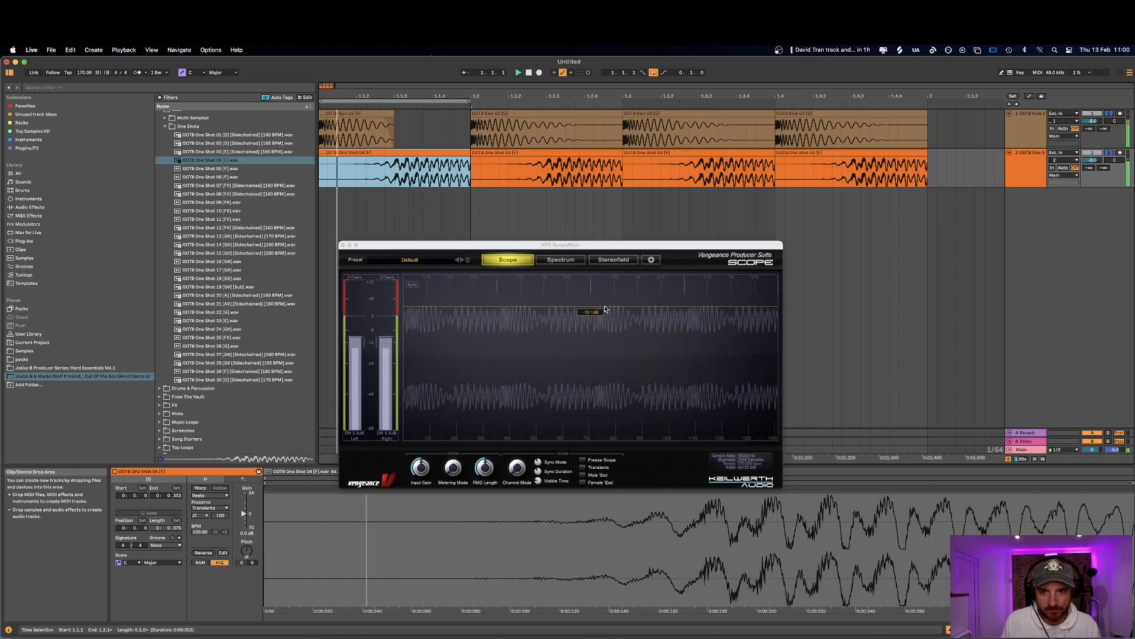
pyautogui.press('space')
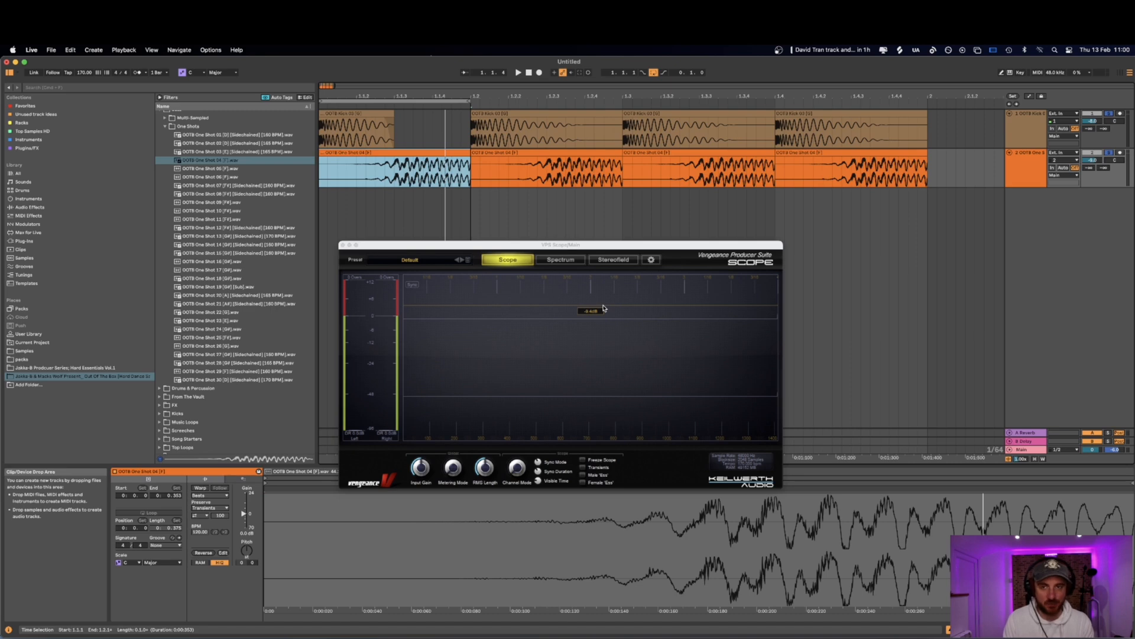
# - Turn on warping for the first bass clip, transpose it up 2 semitones and play the loop
pyautogui.click(347, 115)
pyautogui.click(426, 153)
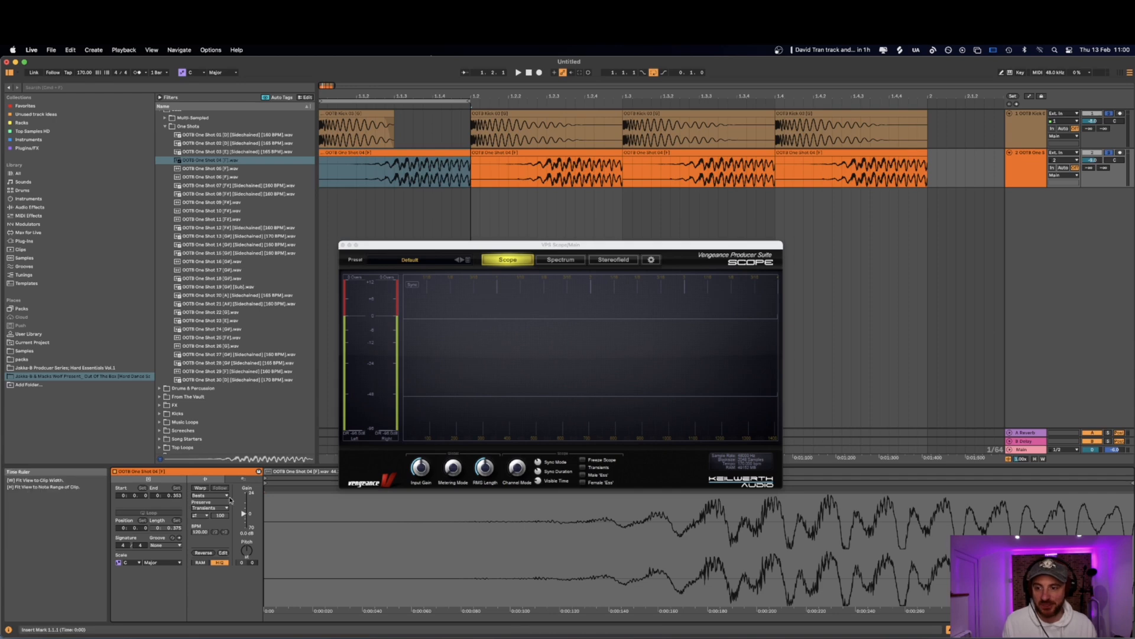
pyautogui.click(201, 487)
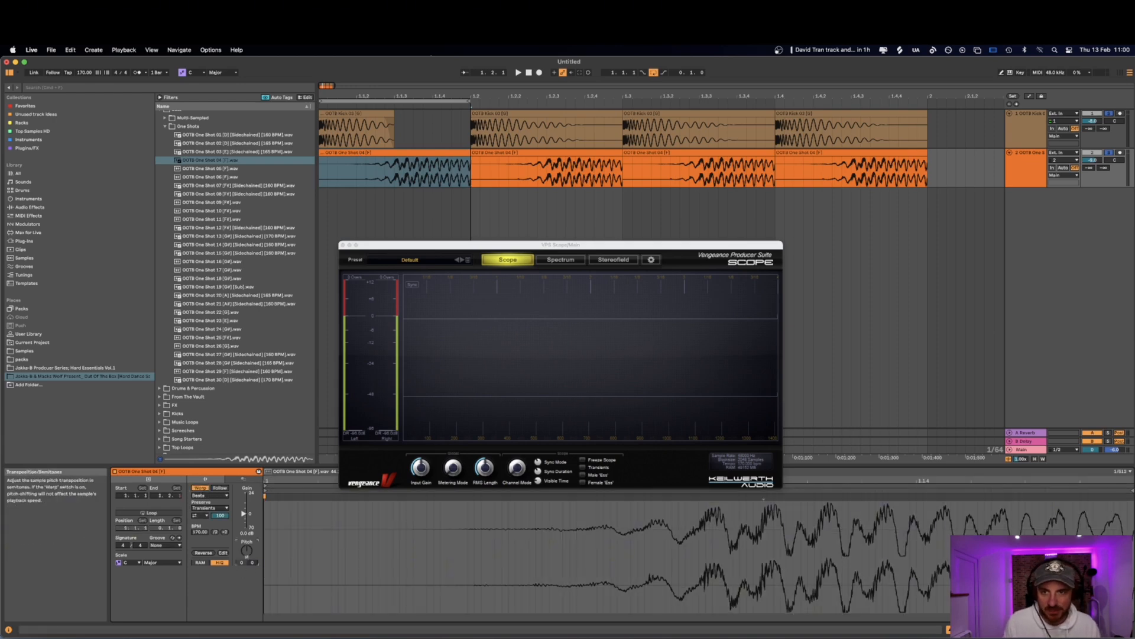
pyautogui.moveTo(247, 550); pyautogui.dragTo(246, 543)
pyautogui.press('space')
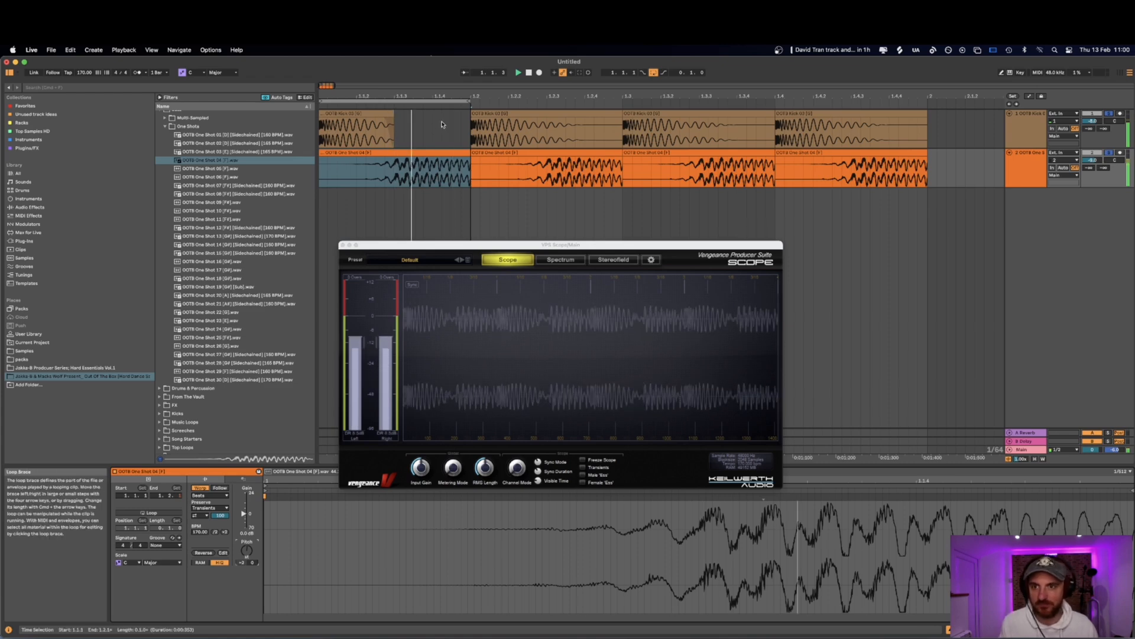
# - Set the first bass clip's warp mode to Complex Pro
pyautogui.scroll(3, 413, 163)
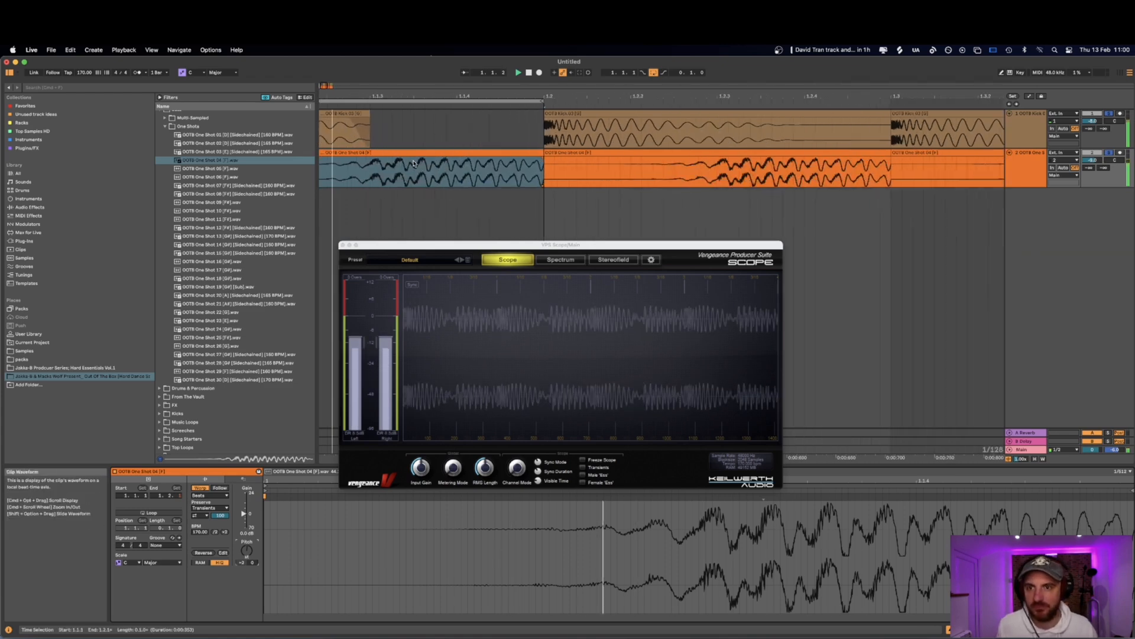
pyautogui.click(210, 496)
pyautogui.click(206, 536)
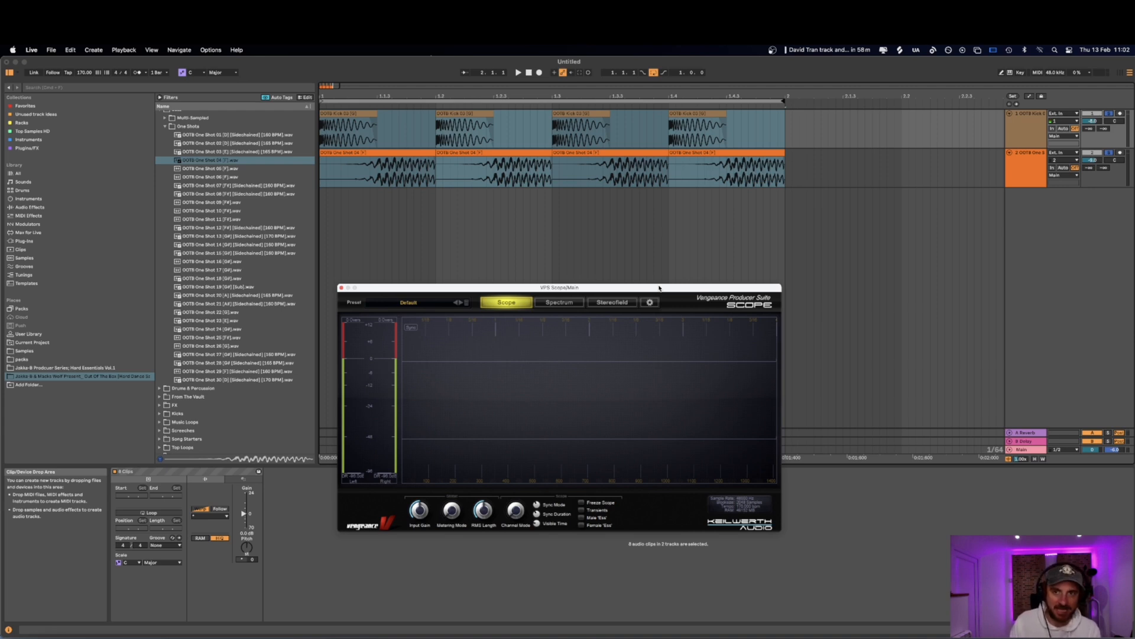
# - Show the first bass clip's settings and move the VPS Scope window lower, away from the track clips
pyautogui.click(399, 155)
pyautogui.click(399, 155)
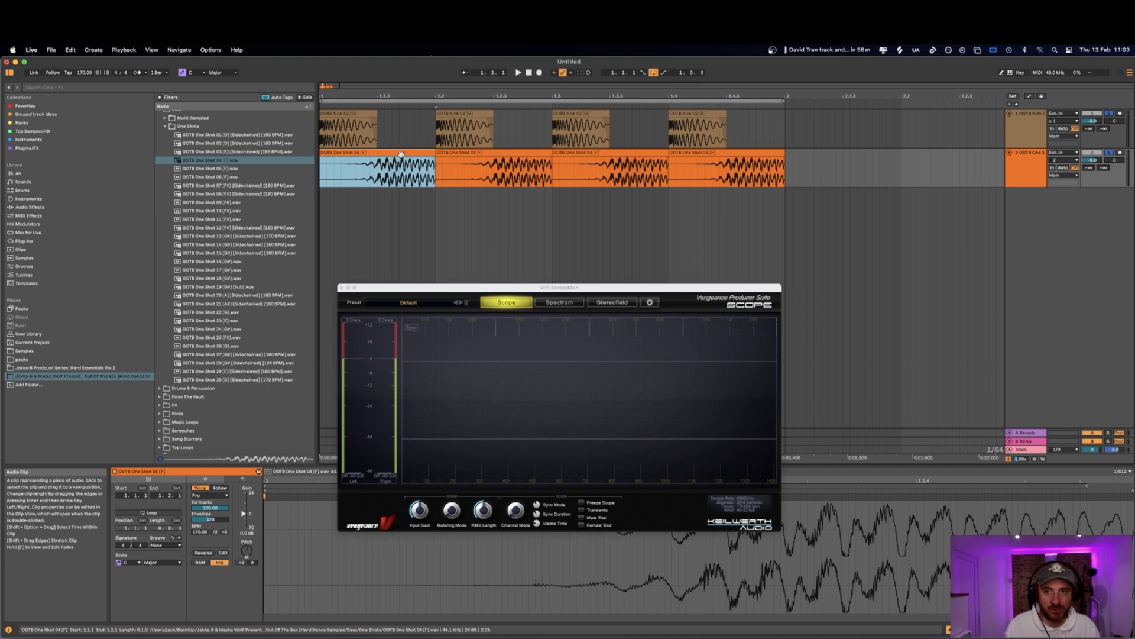
pyautogui.moveTo(441, 294); pyautogui.dragTo(481, 365)
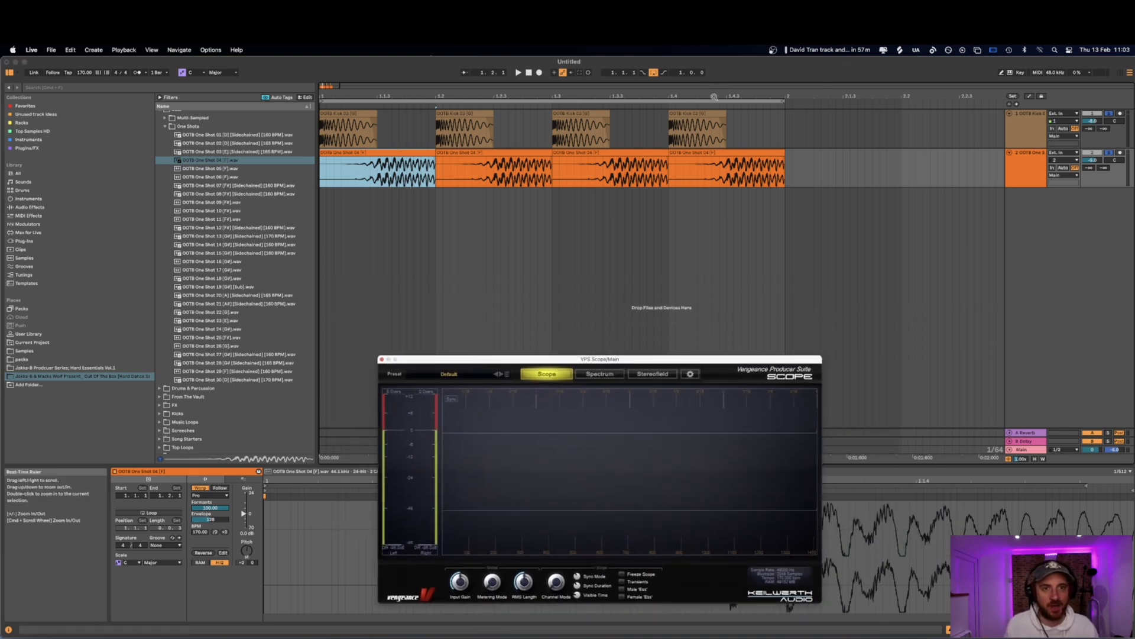
# - Select all kick and bass clips in the arrangement and audition several samples from the pack's Music Loops folder
pyautogui.press('super+a')
pyautogui.click(160, 430)
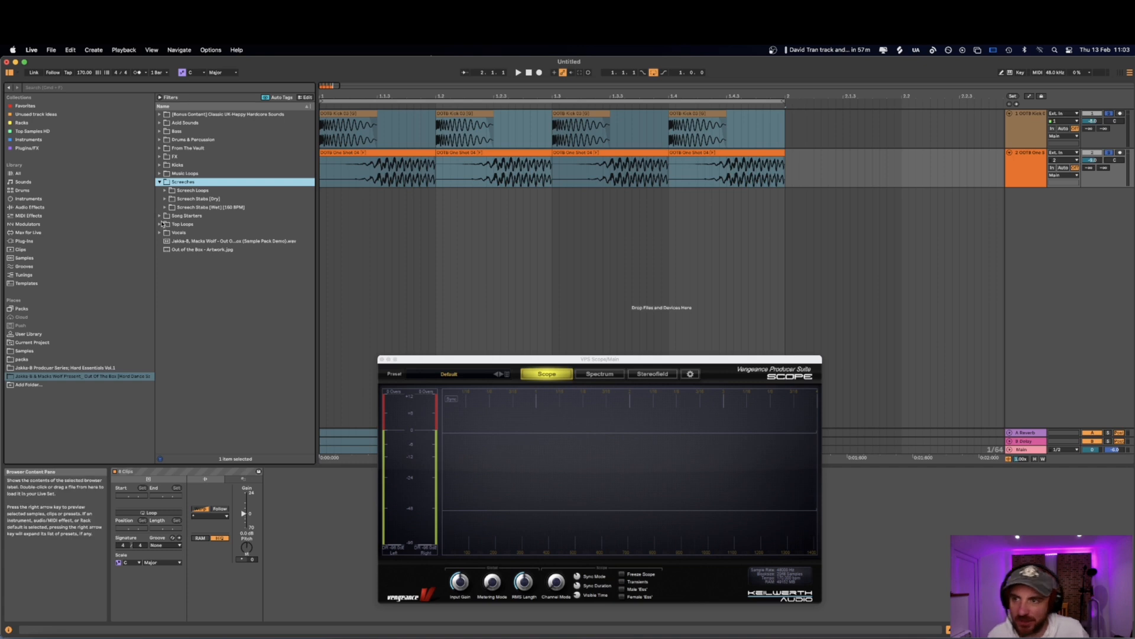
pyautogui.click(166, 174)
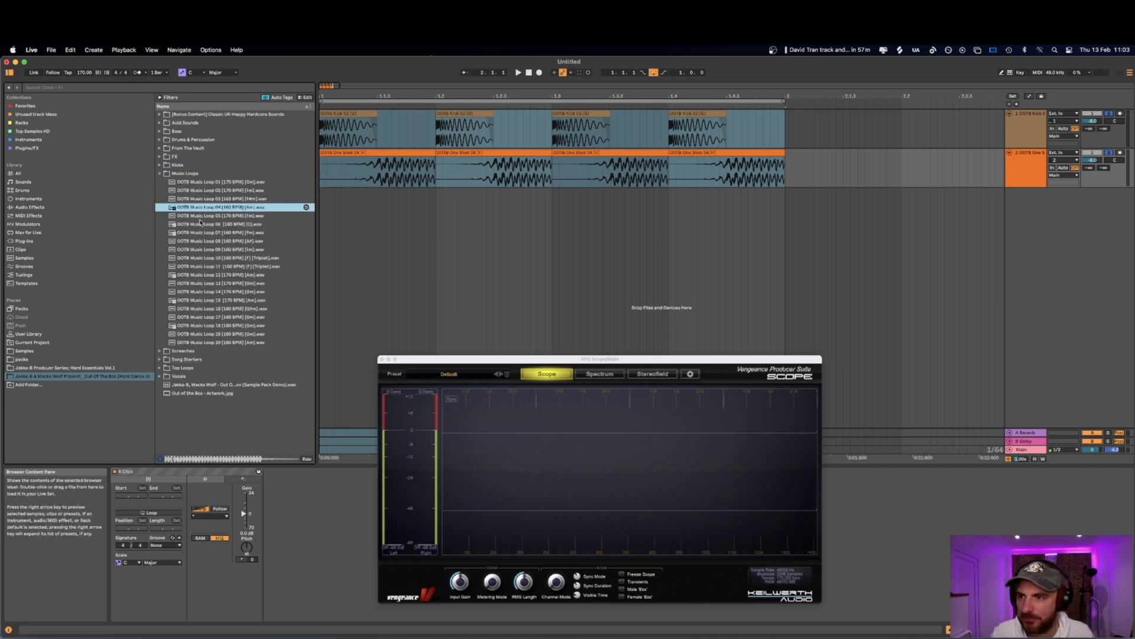
pyautogui.click(209, 241)
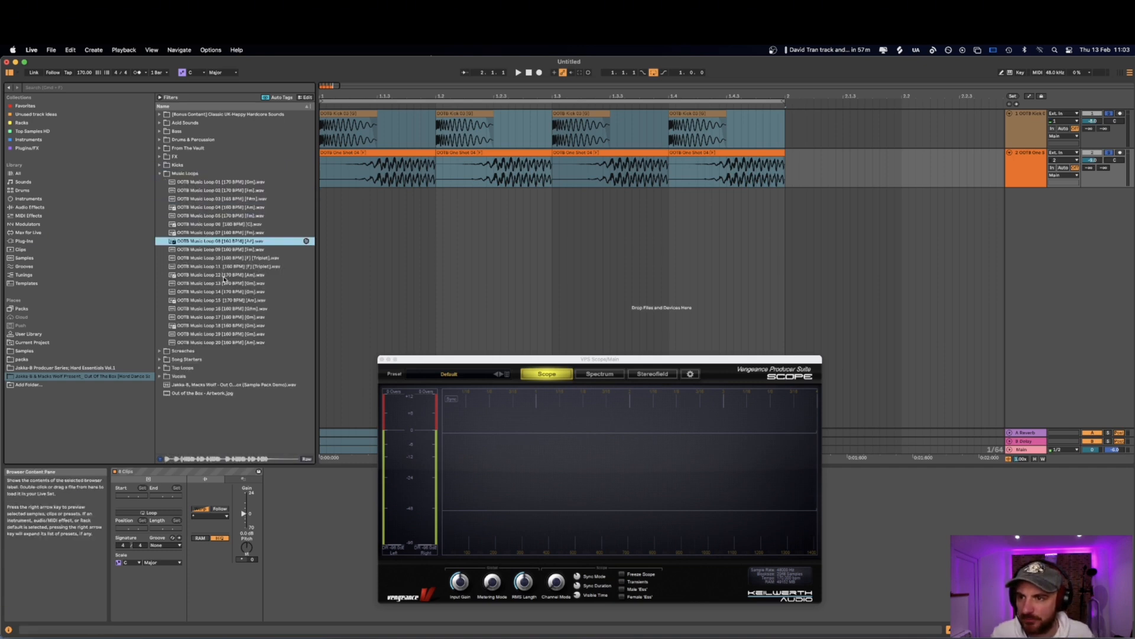
pyautogui.click(223, 275)
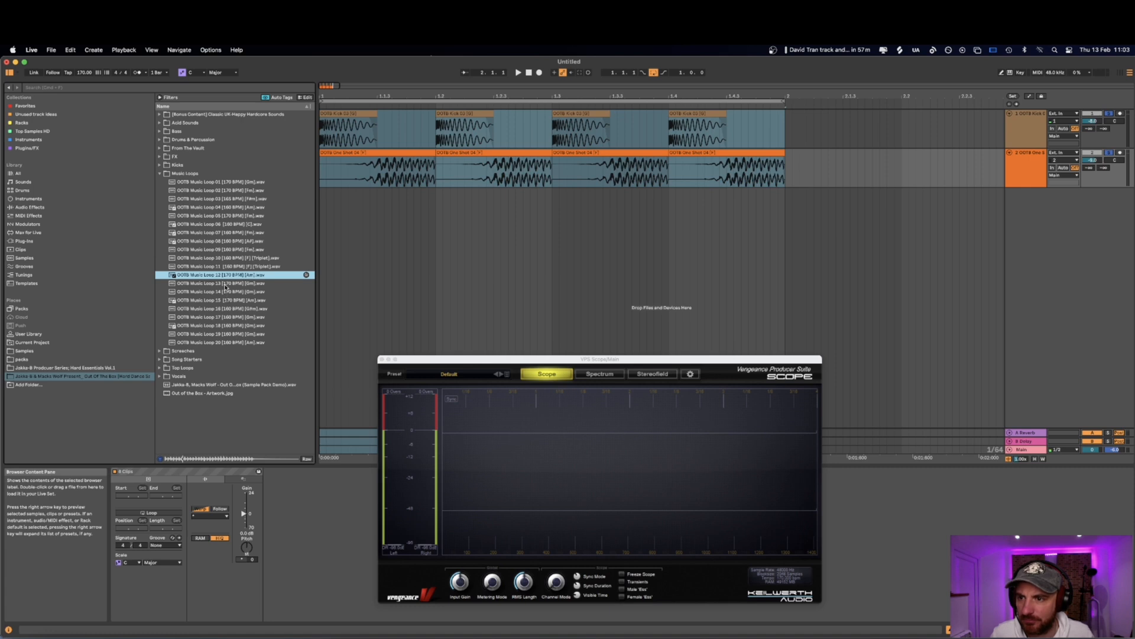
pyautogui.click(227, 285)
pyautogui.click(225, 292)
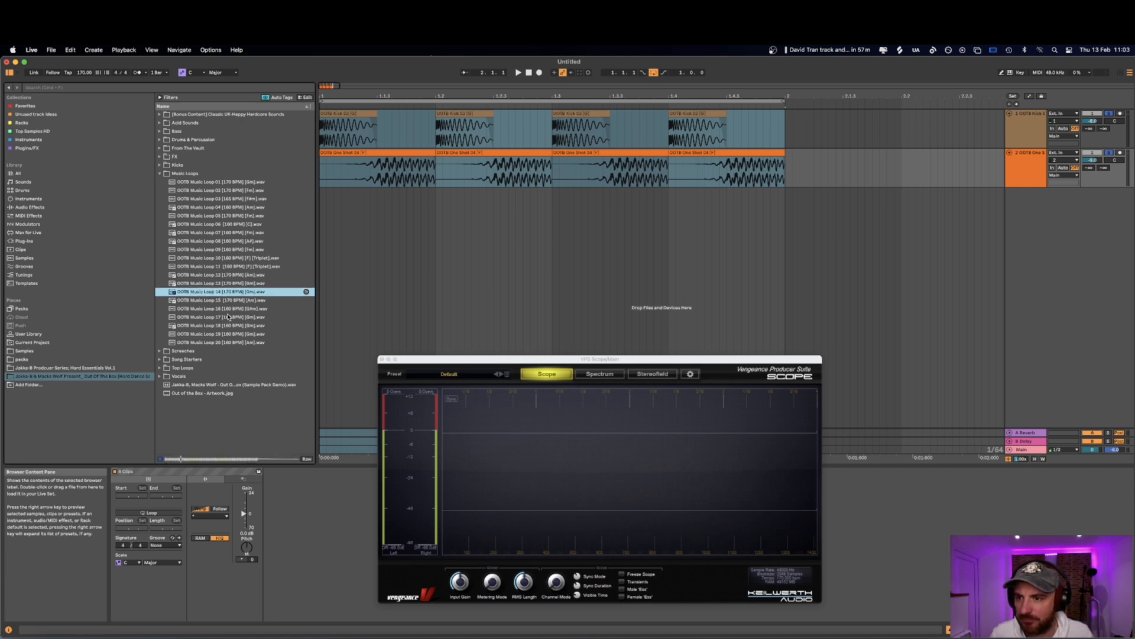
pyautogui.click(228, 317)
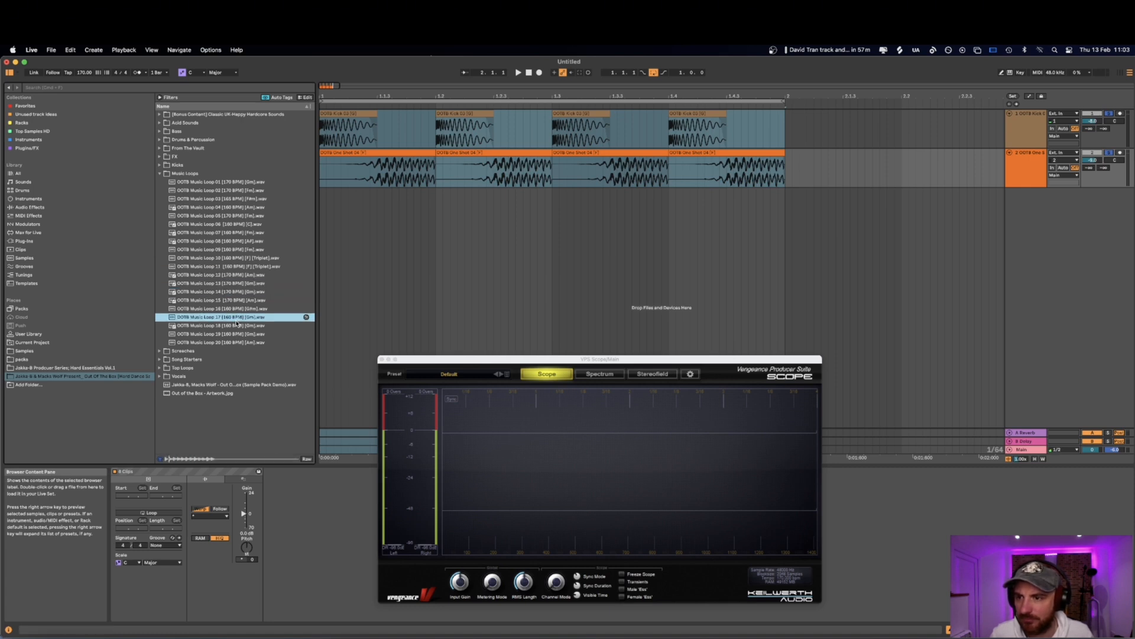
pyautogui.click(225, 334)
pyautogui.click(223, 190)
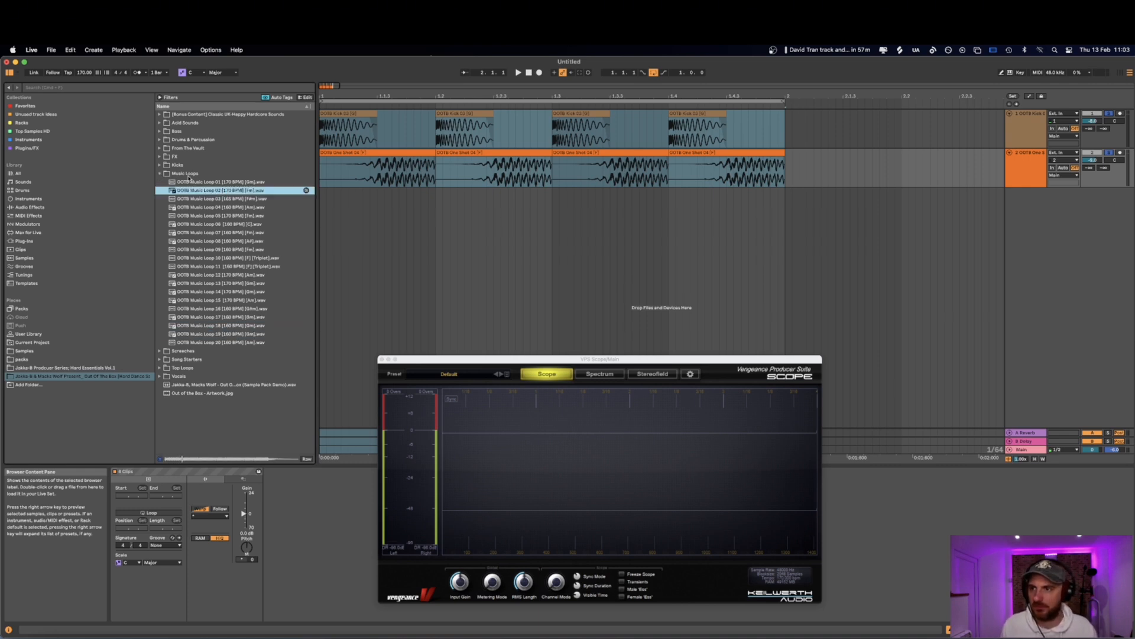
pyautogui.click(179, 174)
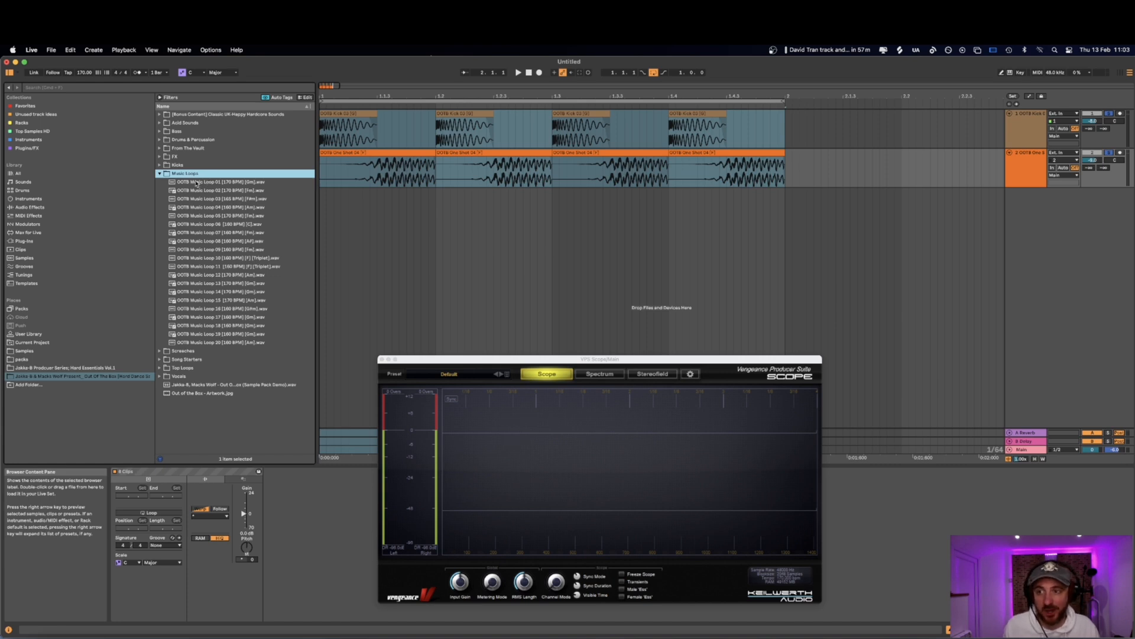
pyautogui.click(159, 173)
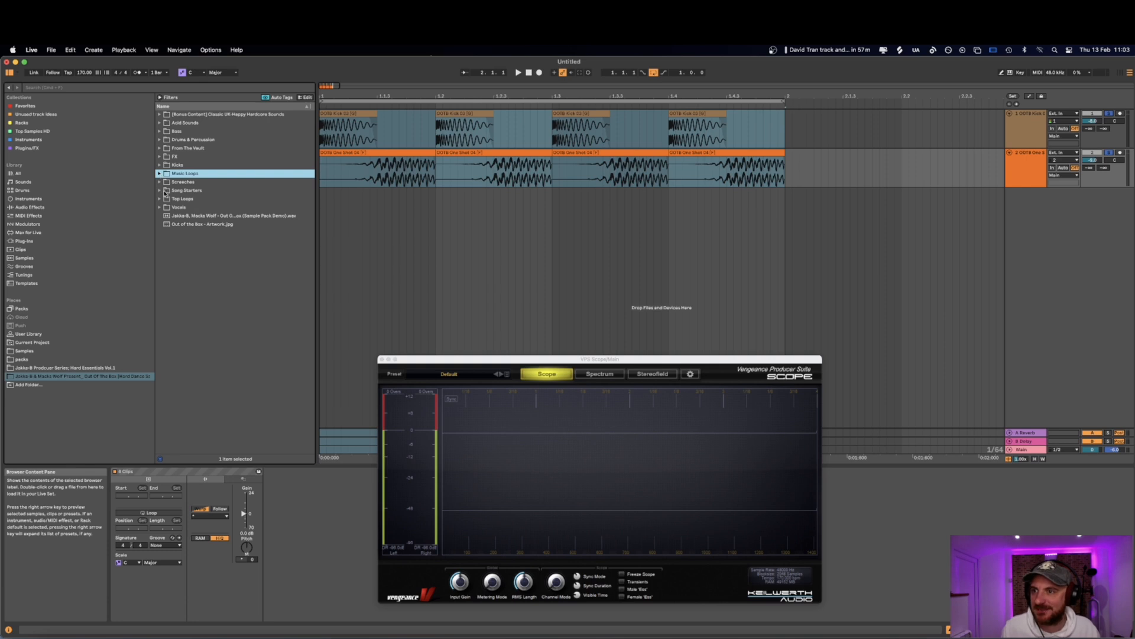
# - Audition wet screech stabs 01 and 04 and screech loops 01, 02 and 04 from the Screeches folder
pyautogui.click(160, 184)
pyautogui.click(217, 216)
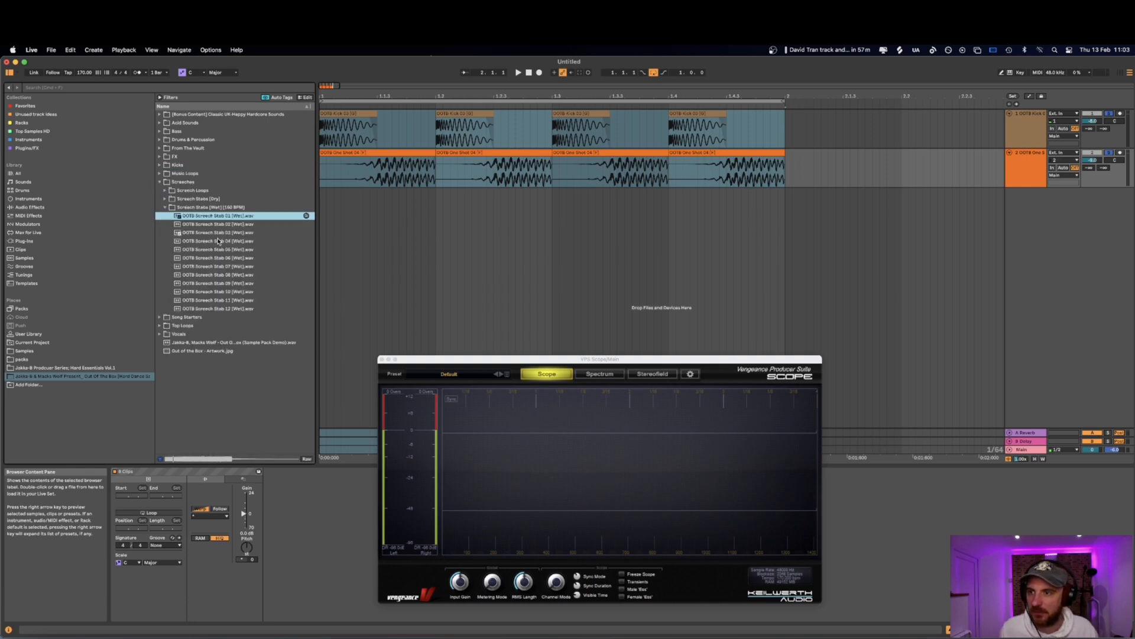
pyautogui.click(218, 241)
pyautogui.click(166, 207)
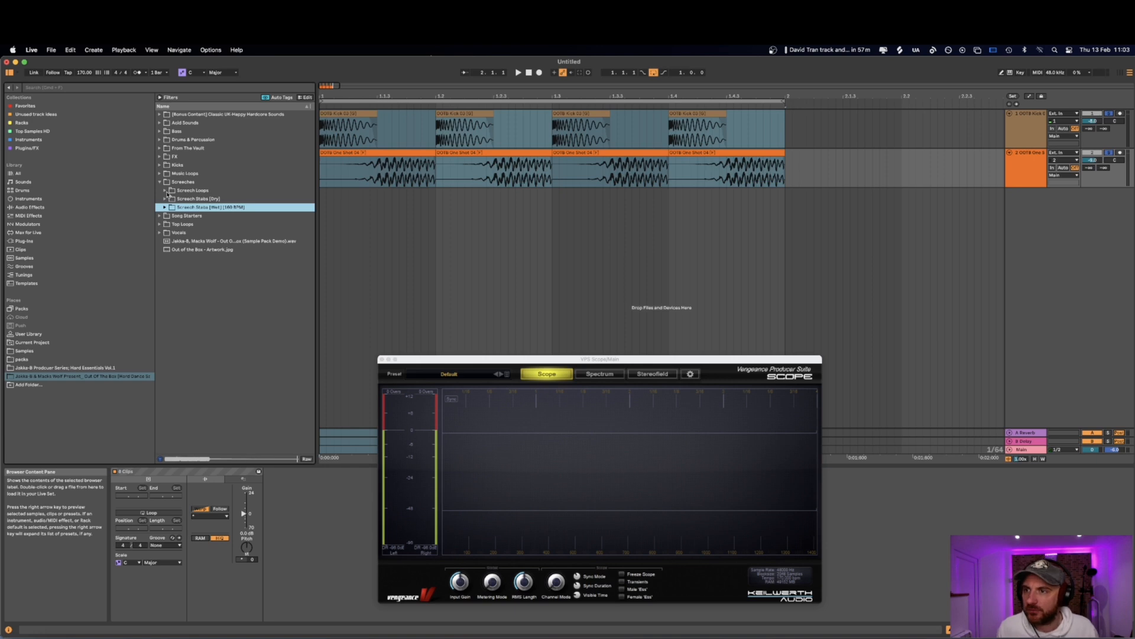
pyautogui.click(166, 191)
pyautogui.click(195, 200)
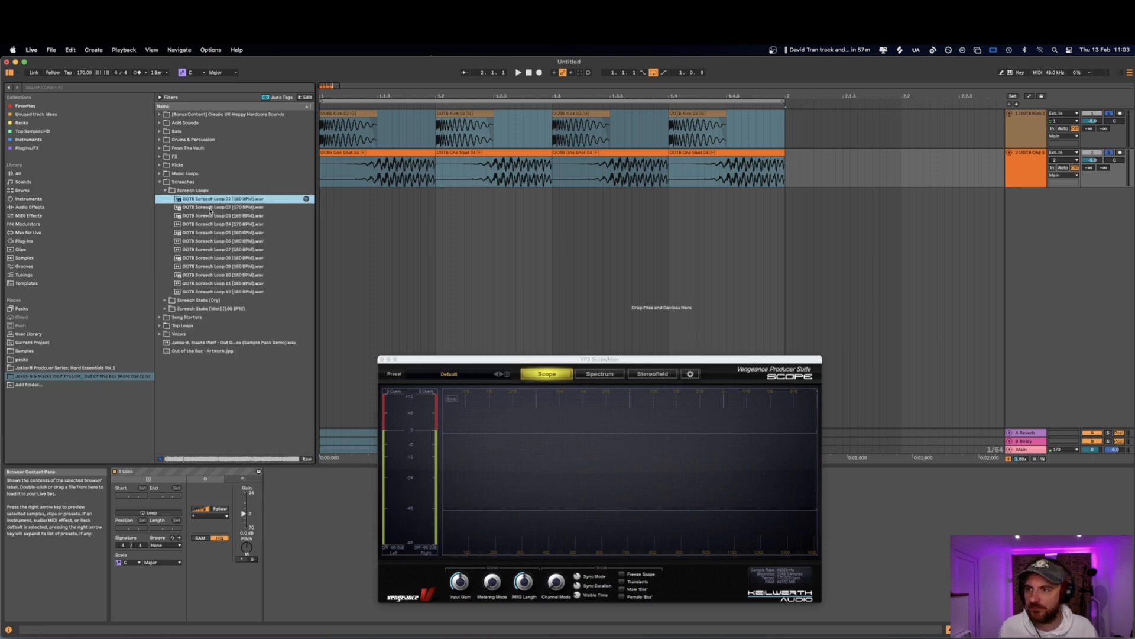
pyautogui.click(210, 209)
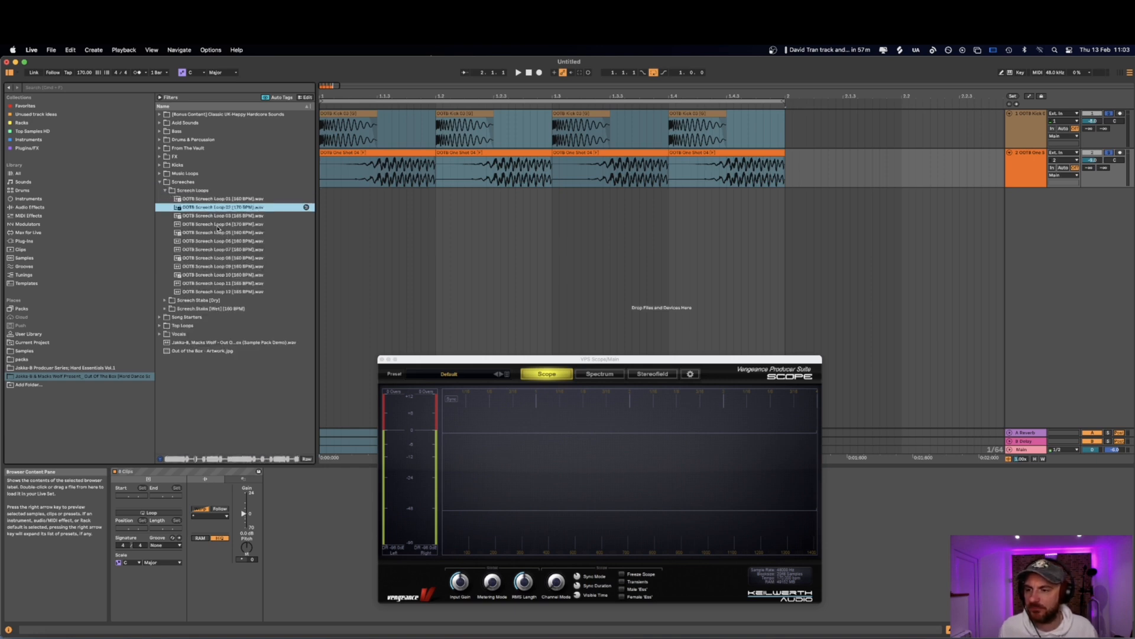
pyautogui.click(218, 227)
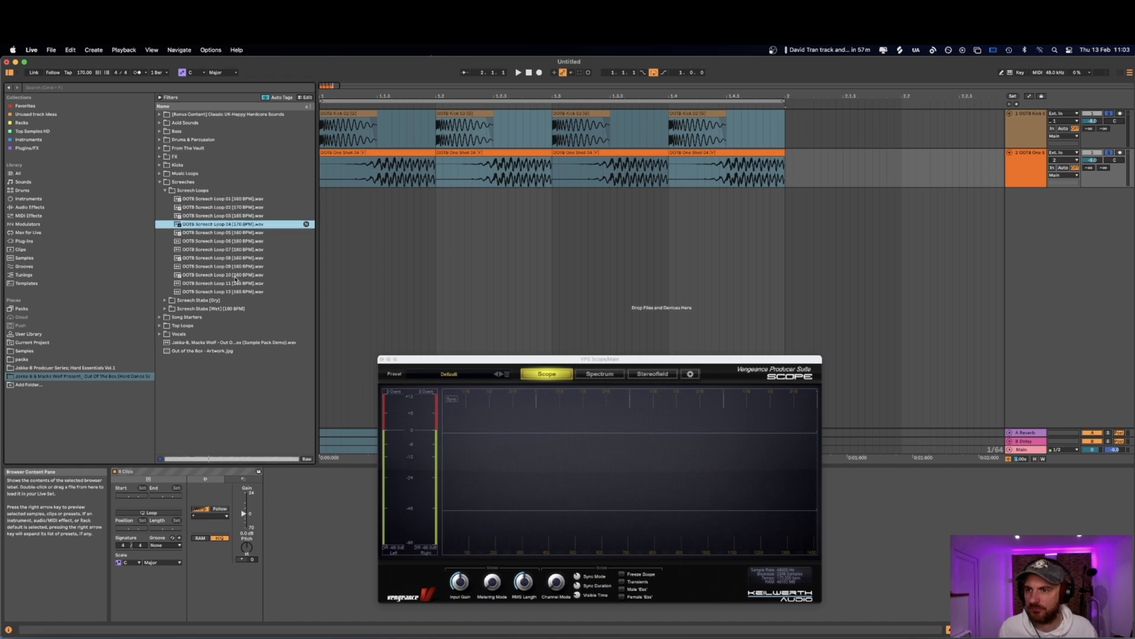
pyautogui.click(228, 208)
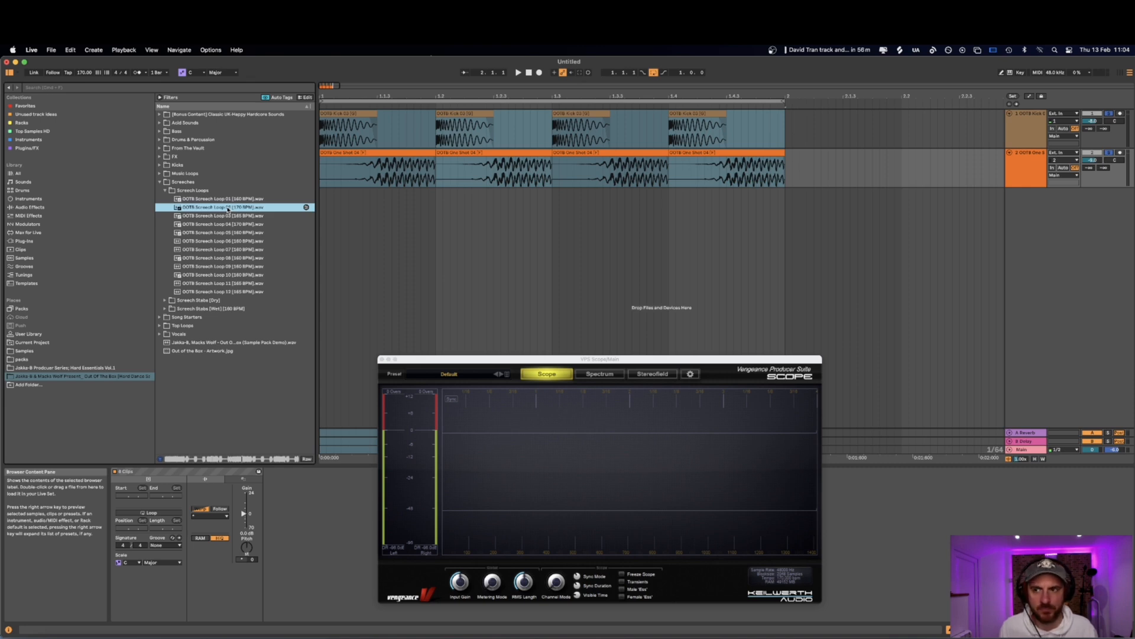
# - Add OOTB Screech Loop 02 at the song start on a new track below the bass, with kick and bass repeated to four bars
pyautogui.moveTo(227, 209); pyautogui.dragTo(322, 212)
pyautogui.click(1112, 196)
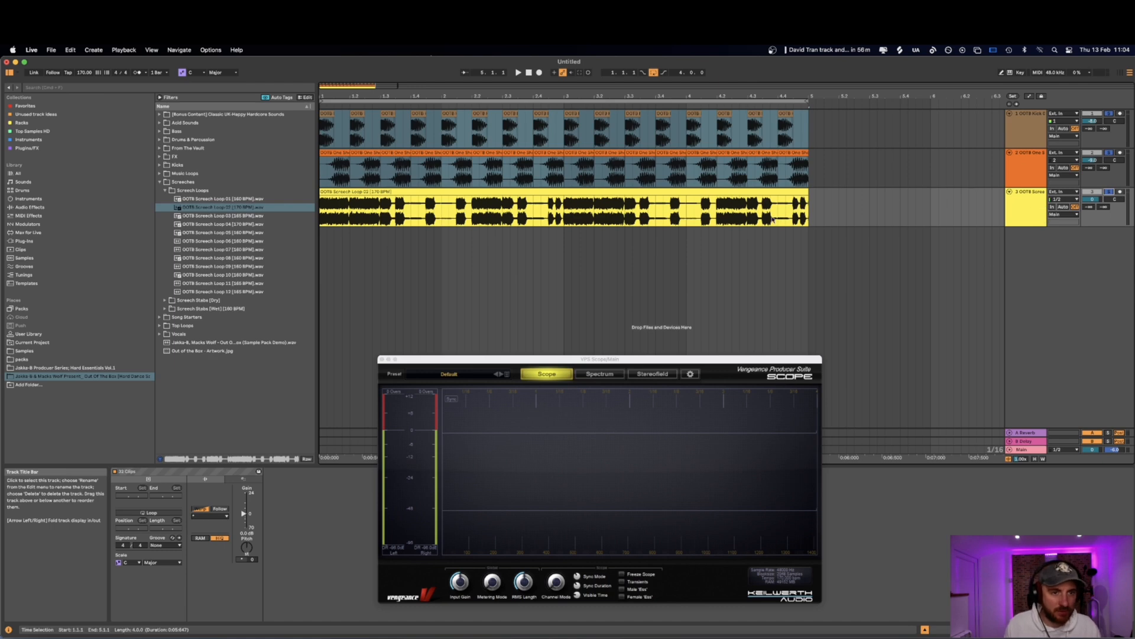
pyautogui.click(683, 193)
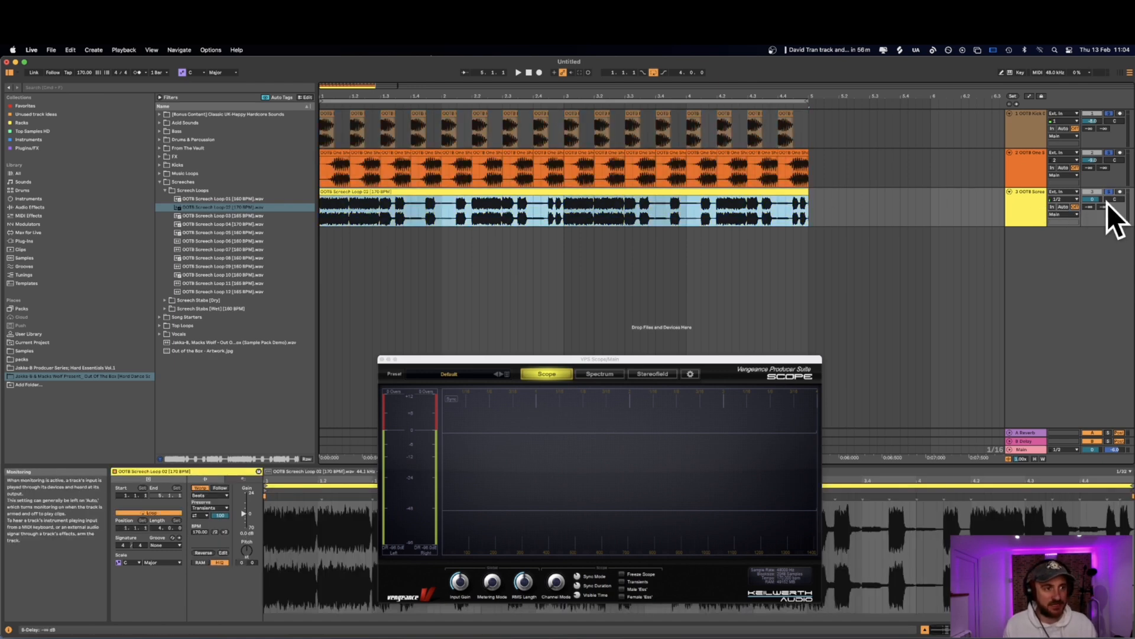
# - Move the VPS Scope window up and lower the screech track's volume to about -14.4 dB while the loop plays
pyautogui.moveTo(591, 359); pyautogui.dragTo(533, 288)
pyautogui.click(1060, 202)
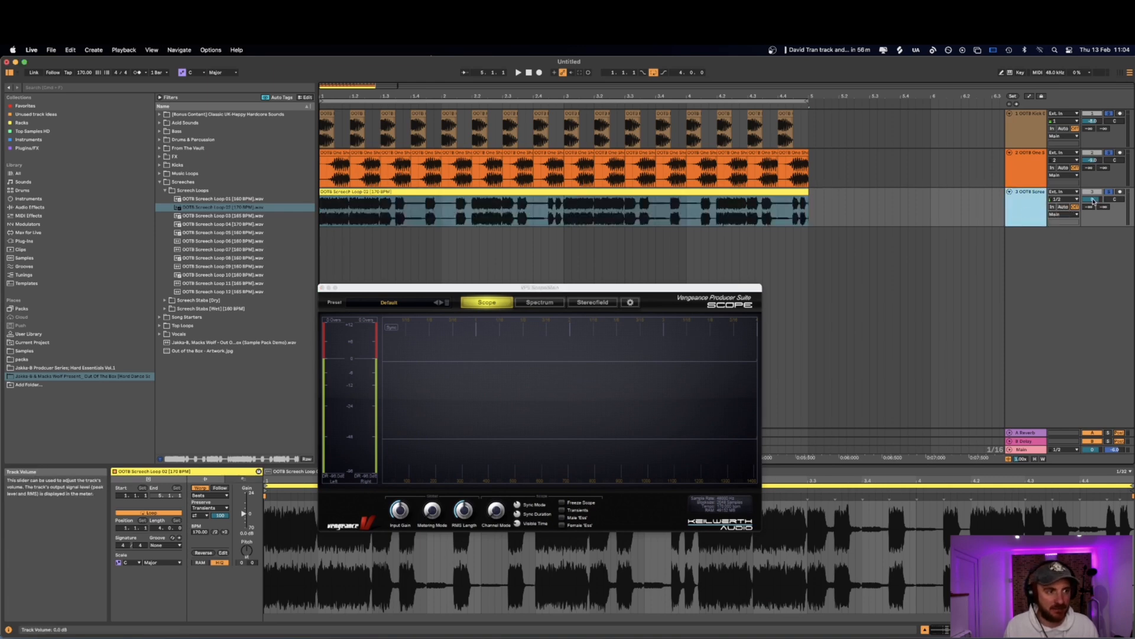
pyautogui.press('space')
pyautogui.moveTo(1092, 202)
pyautogui.mouseDown()
pyautogui.moveTo(1093, 225)
pyautogui.moveTo(1097, 202)
pyautogui.mouseUp()
pyautogui.press('space')
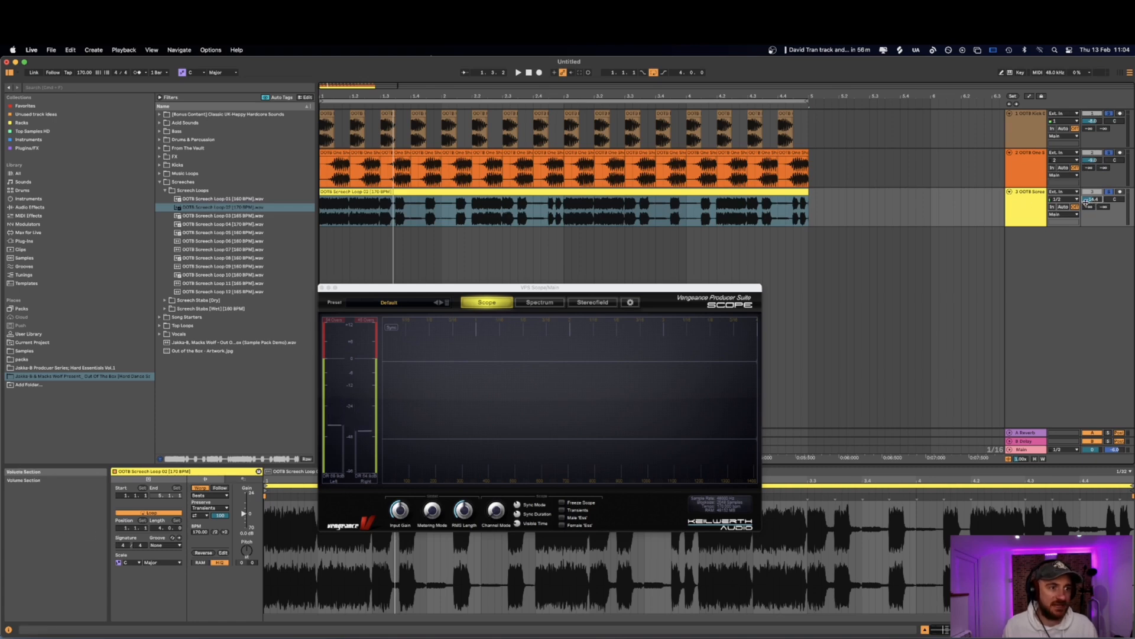
pyautogui.click(1014, 203)
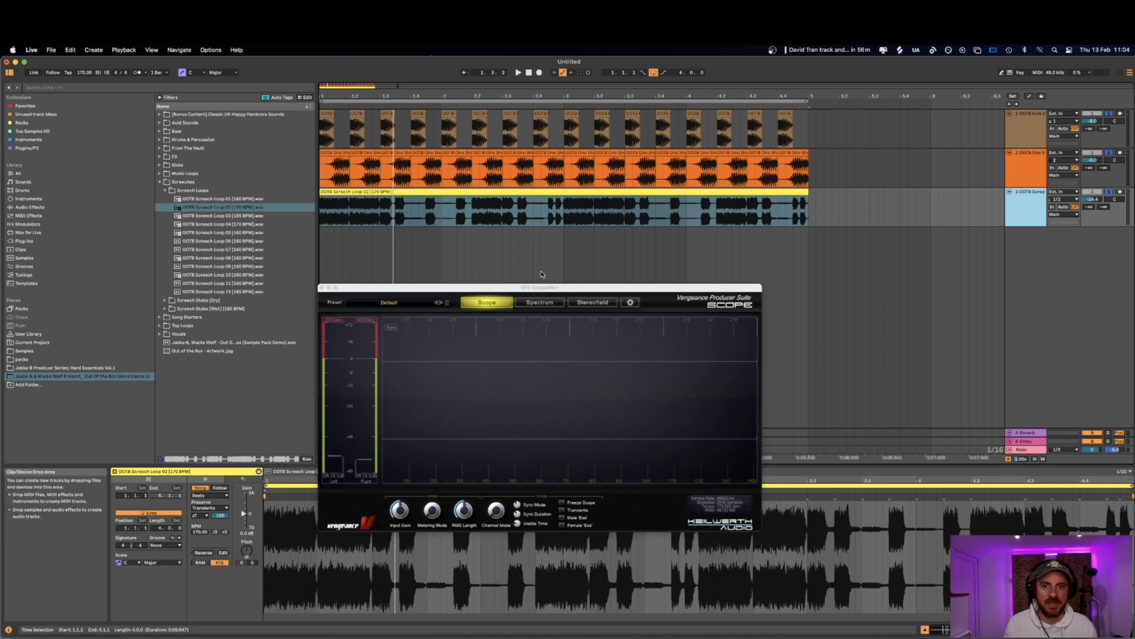
# - Play kick, bass and screech together from the start and check the combined level in VPS Scope, keeping its window below the tracks
pyautogui.moveTo(544, 287); pyautogui.dragTo(554, 270)
pyautogui.click(472, 202)
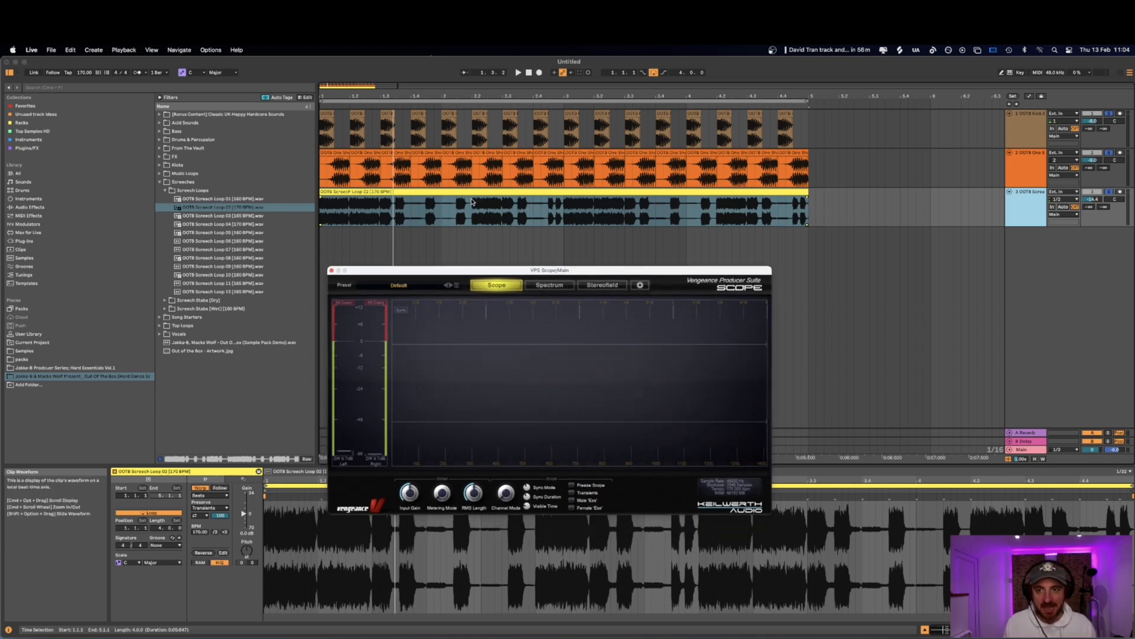
pyautogui.click(320, 208)
pyautogui.click(397, 276)
pyautogui.press('space')
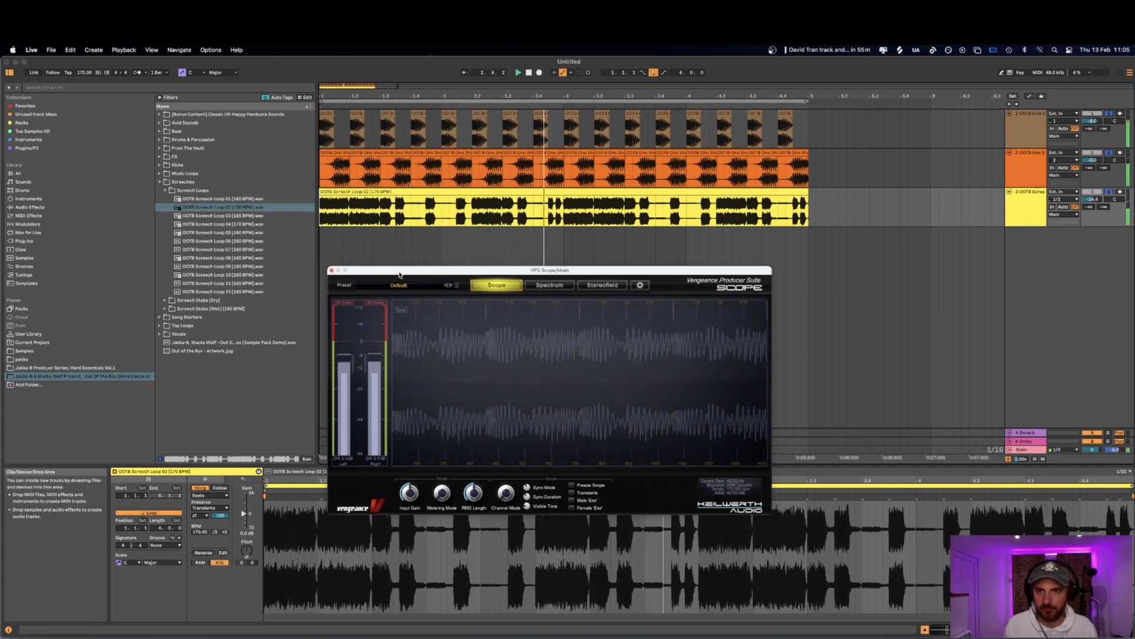
pyautogui.moveTo(398, 275); pyautogui.dragTo(408, 304)
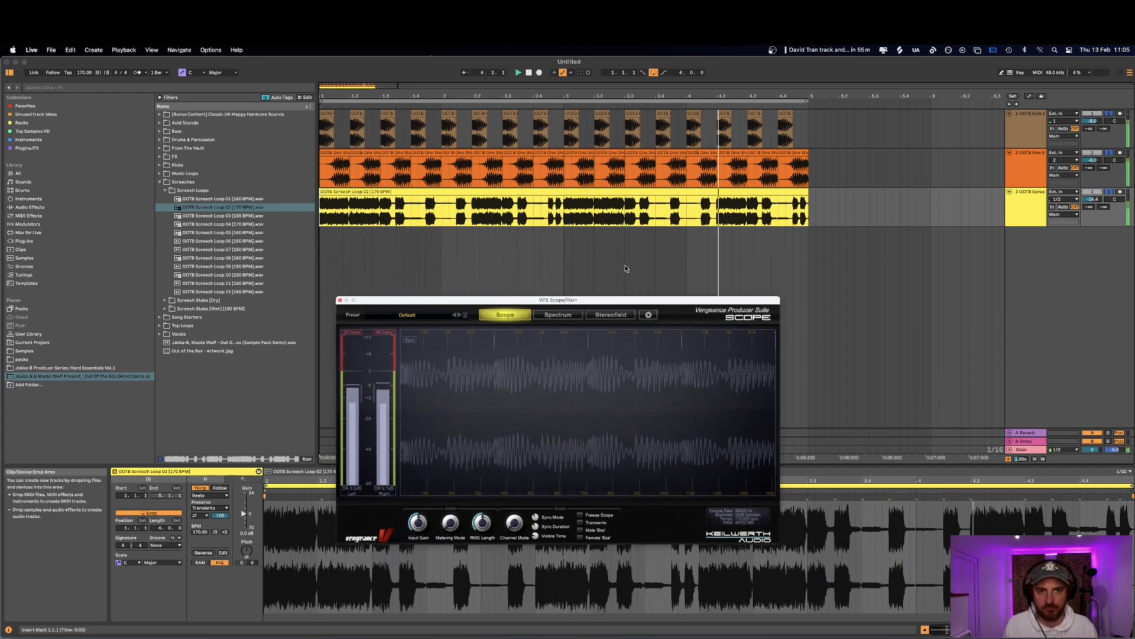
pyautogui.press('space')
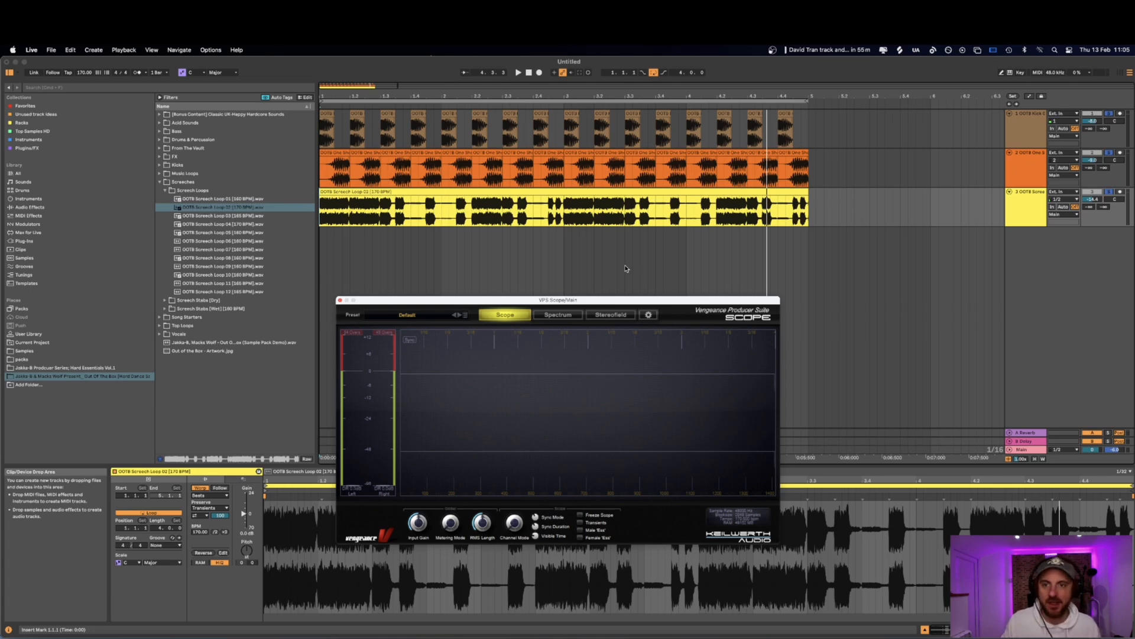
# - Search the browser for "shap" and load ShaperBox 3 on the screech track
pyautogui.click(87, 89)
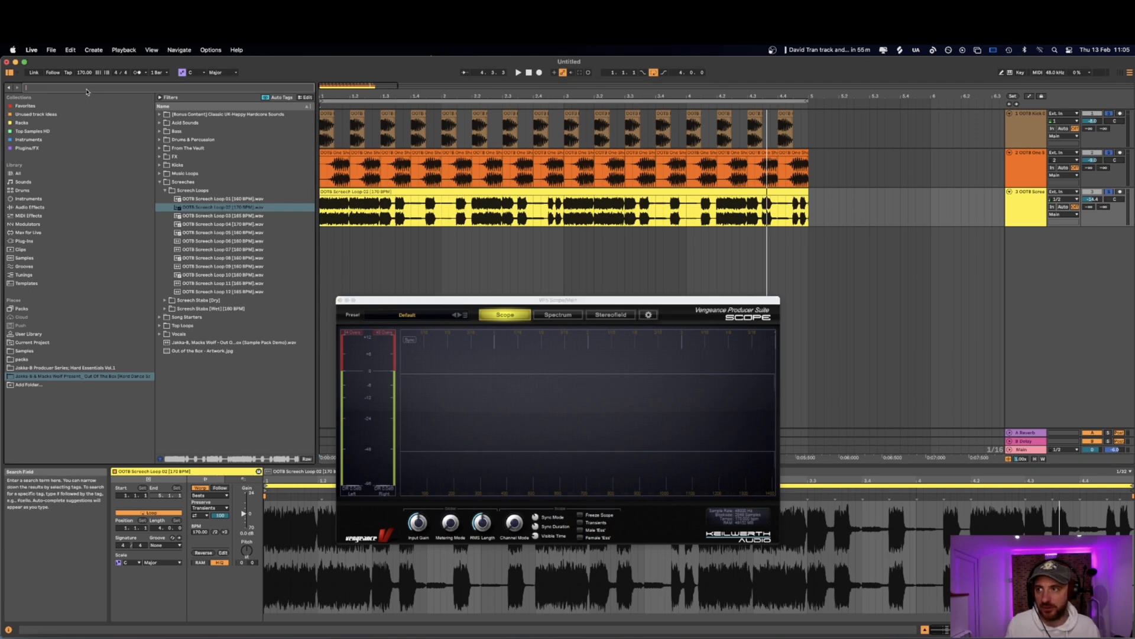
pyautogui.write('shap')
pyautogui.doubleClick(185, 249)
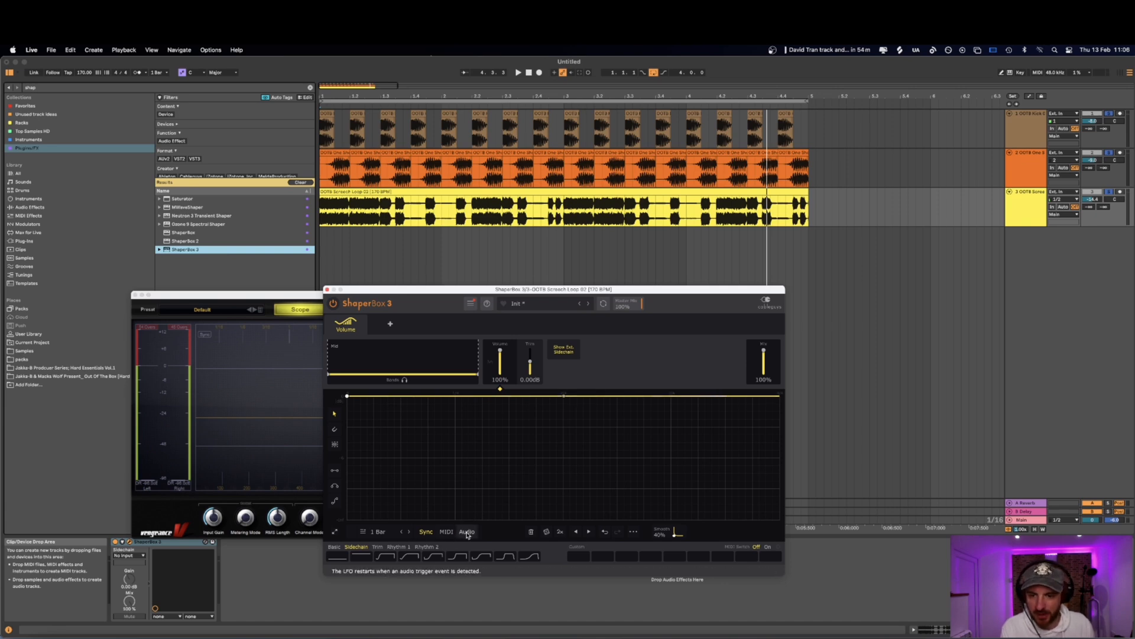
# - Set ShaperBox 3's sidechain input to the kick track and its trigger mode to Audio
pyautogui.click(128, 556)
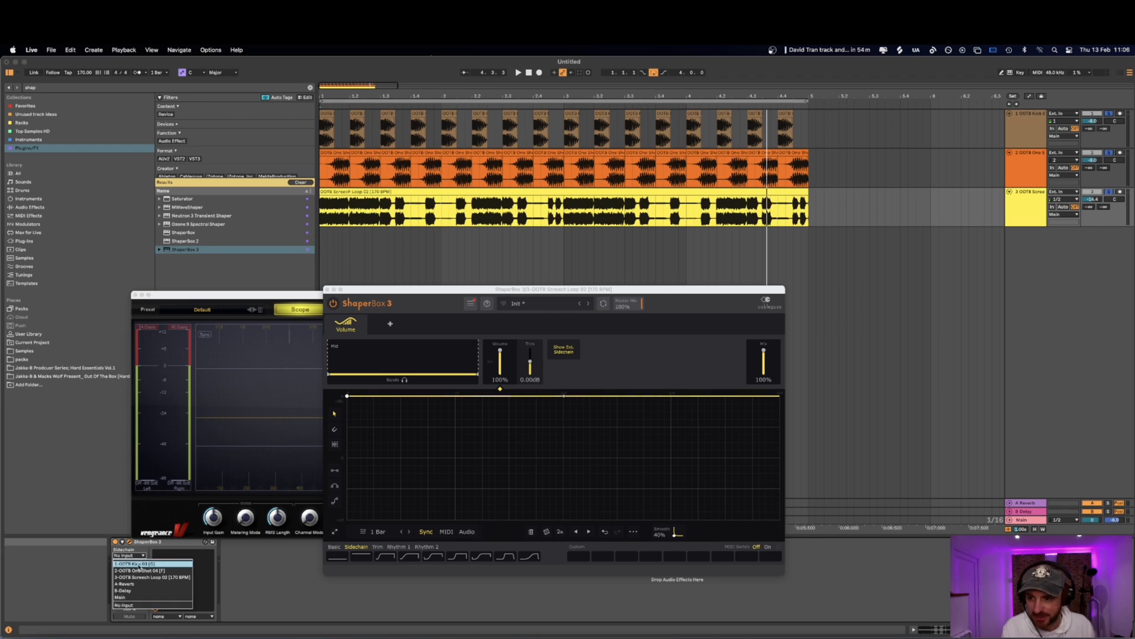
pyautogui.click(139, 565)
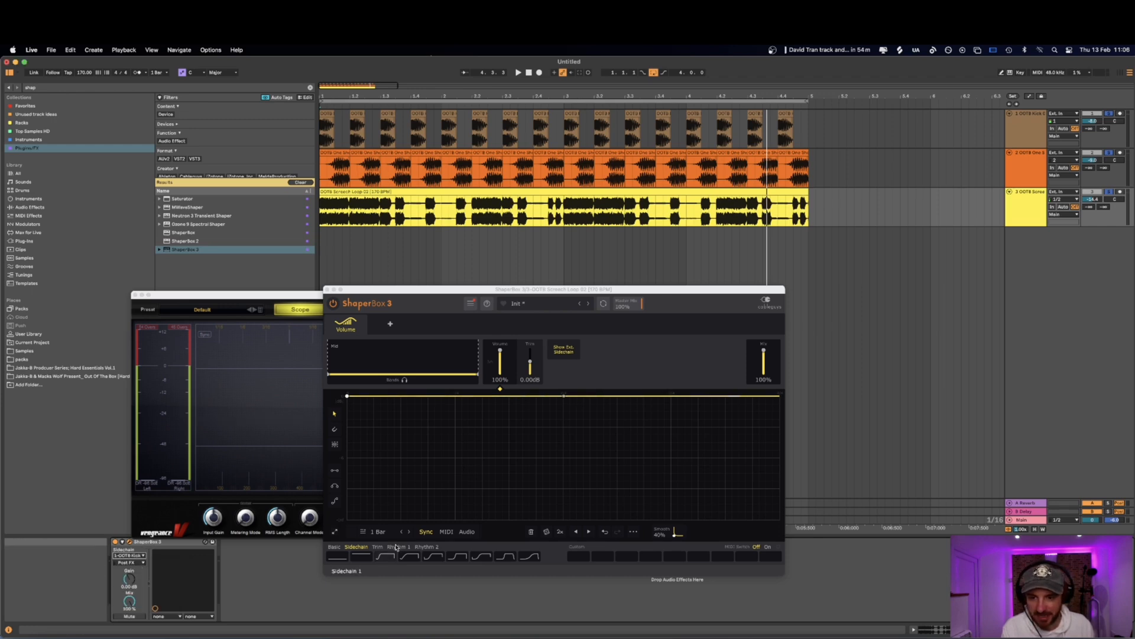
pyautogui.click(470, 534)
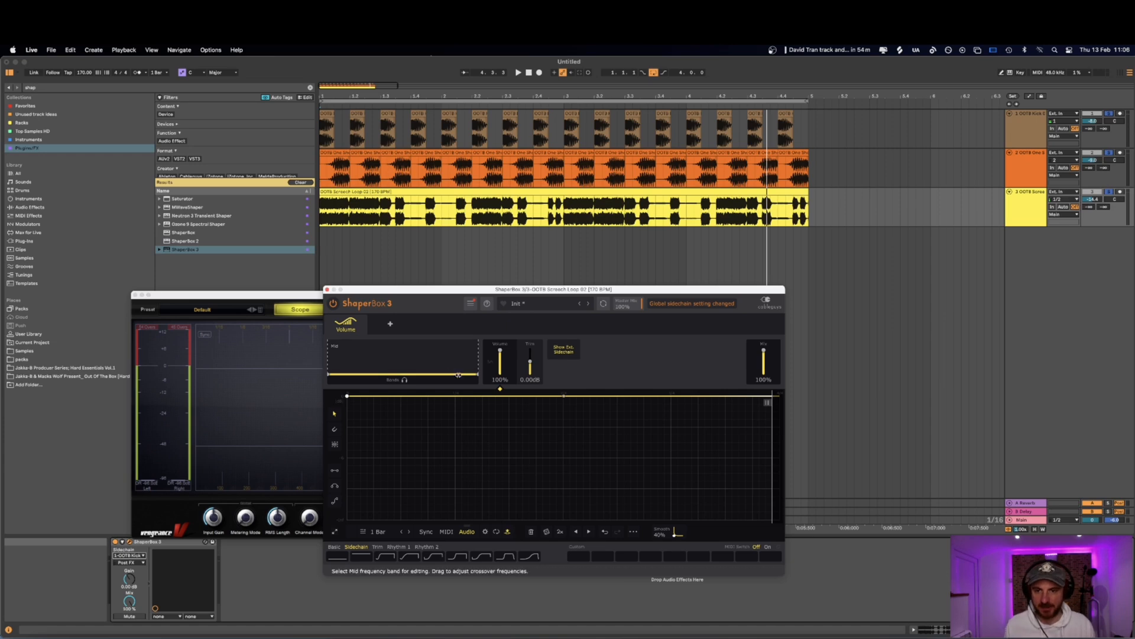
# - Set the Volume shaper's length to 1/4 and apply a sidechain preset curve that rises from silence
pyautogui.click(377, 532)
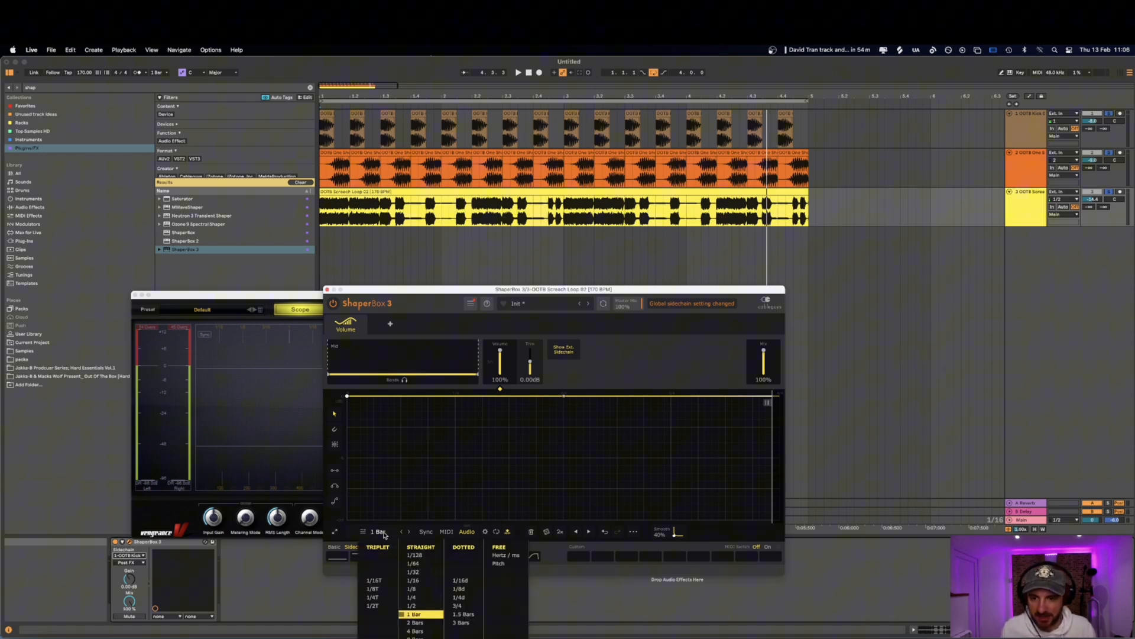
pyautogui.click(422, 598)
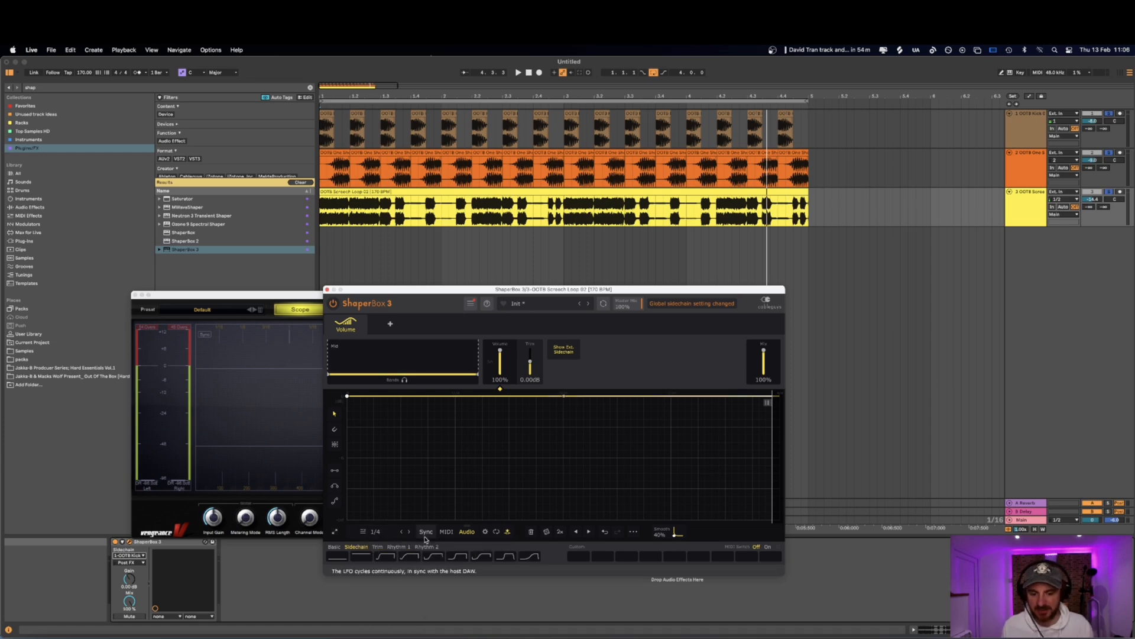
pyautogui.click(385, 556)
# - Bend the rising part of the volume curve upward to about -2.31 dB near 103 ms and listen to the ducked screech in the loop
pyautogui.press('space')
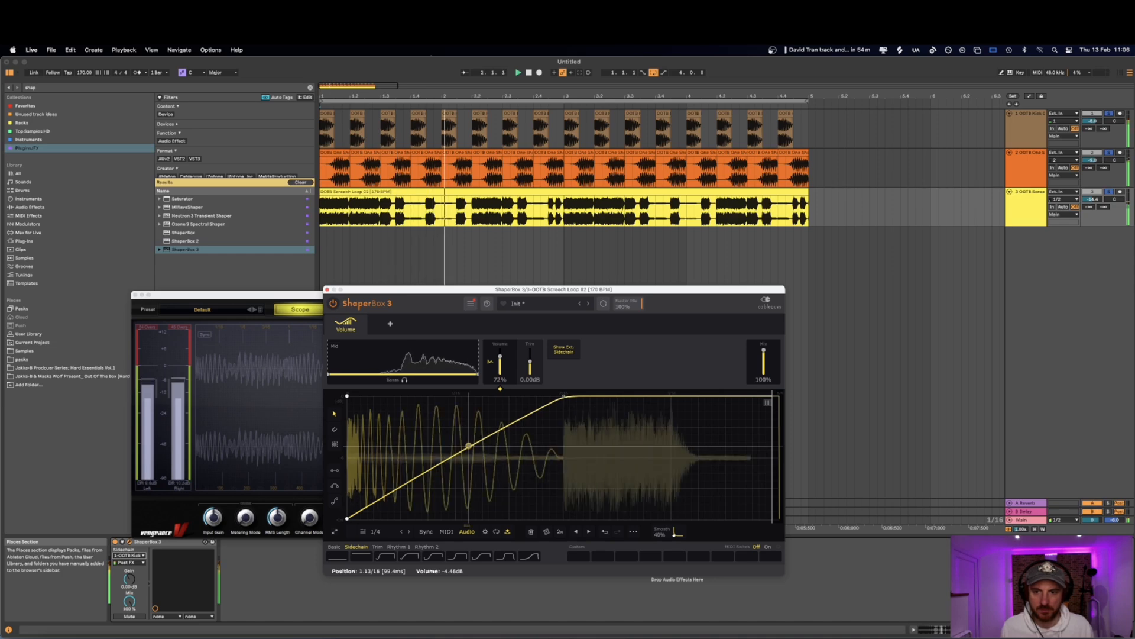
pyautogui.moveTo(471, 449); pyautogui.dragTo(473, 425)
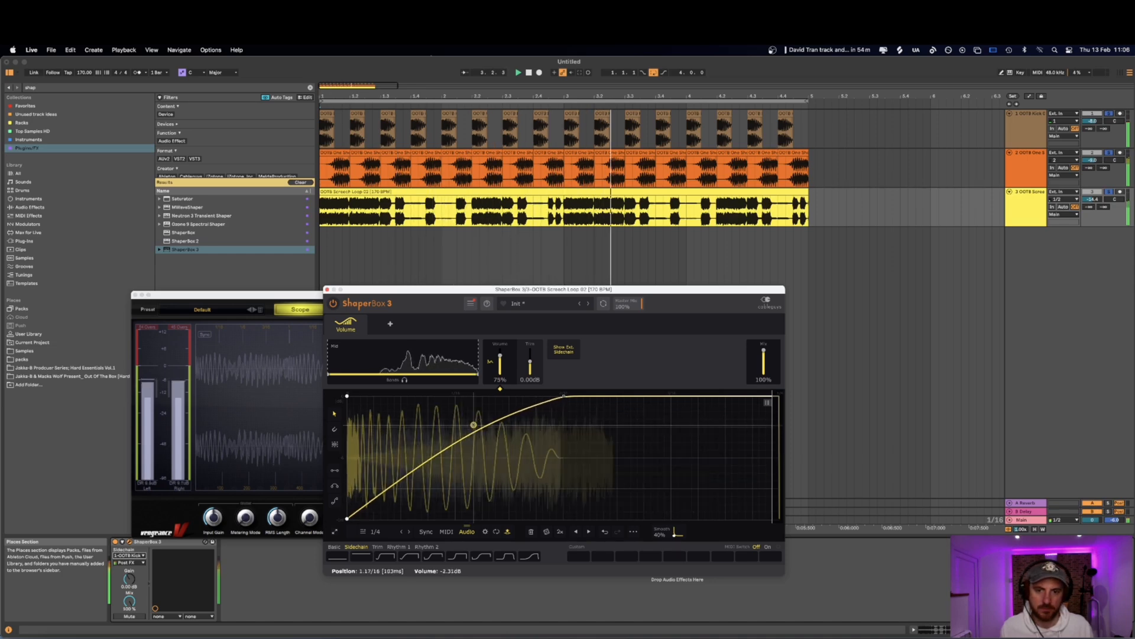
pyautogui.moveTo(650, 290); pyautogui.dragTo(708, 256)
pyautogui.press('space')
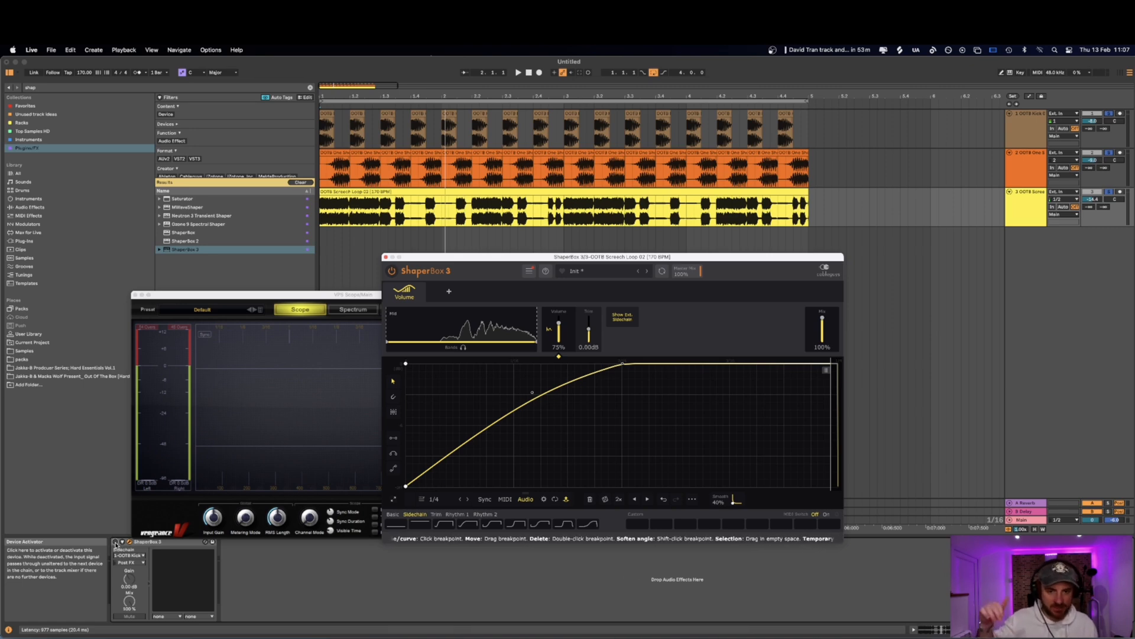
pyautogui.press('space')
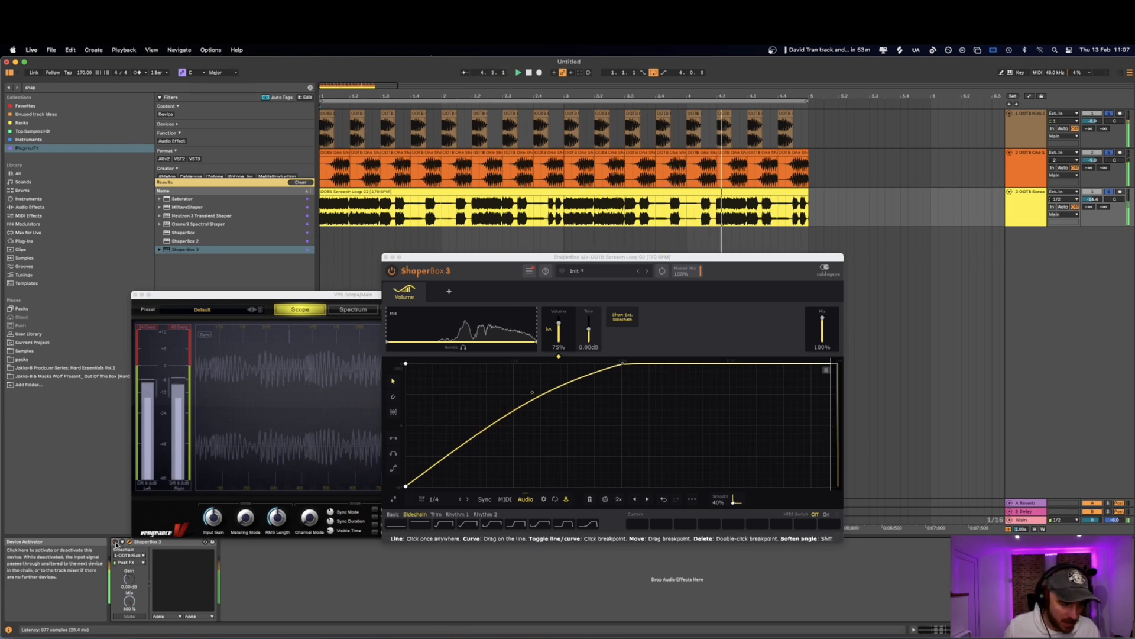
# - Toggle ShaperBox 3 on the screech track to compare the loop with and without ducking
pyautogui.click(115, 541)
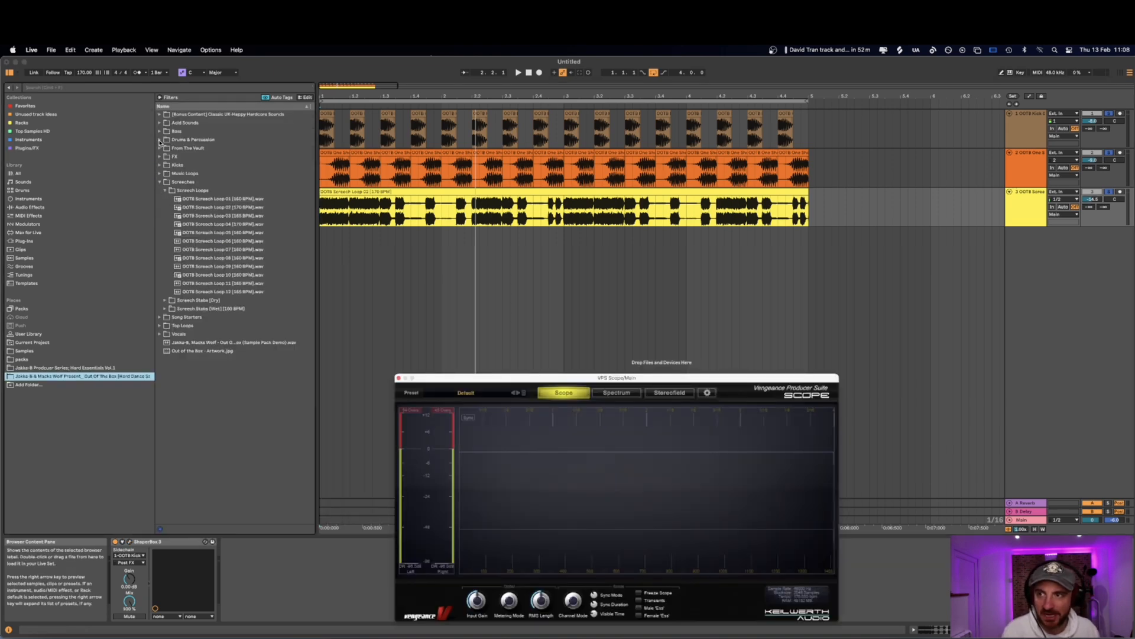
# - Open the pack's Acid Sounds folder and audition several samples from Acid Stabs [Wet]
pyautogui.click(159, 123)
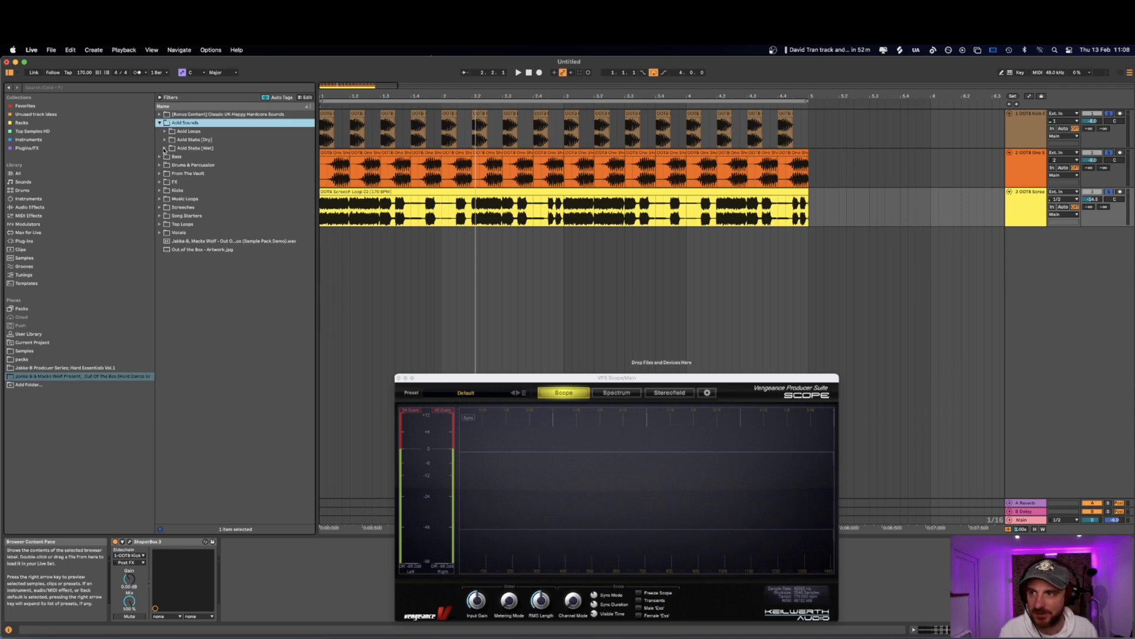
pyautogui.click(164, 149)
pyautogui.click(223, 207)
pyautogui.click(231, 232)
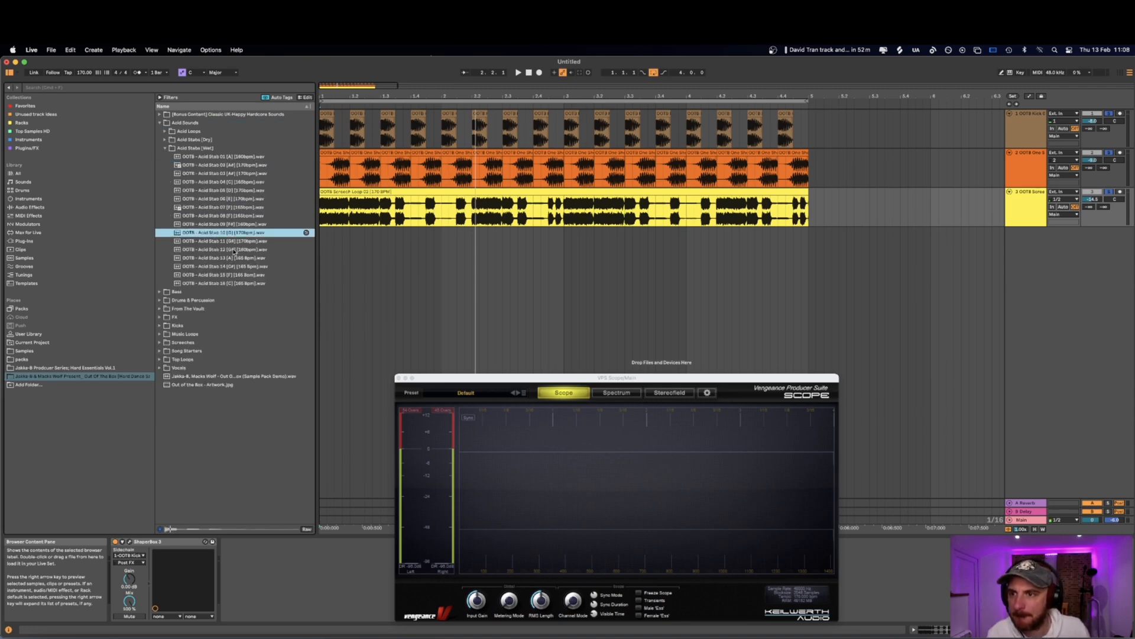
pyautogui.click(240, 260)
pyautogui.click(232, 275)
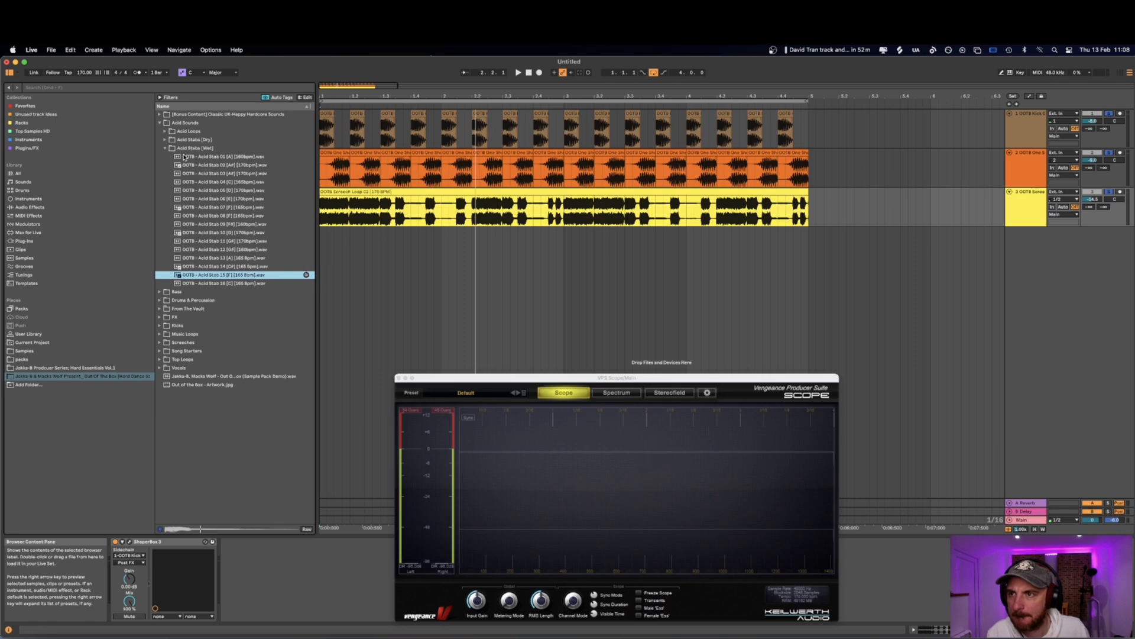
# - Audition several samples from the Acid Loops folder
pyautogui.click(165, 131)
pyautogui.click(225, 182)
pyautogui.click(228, 216)
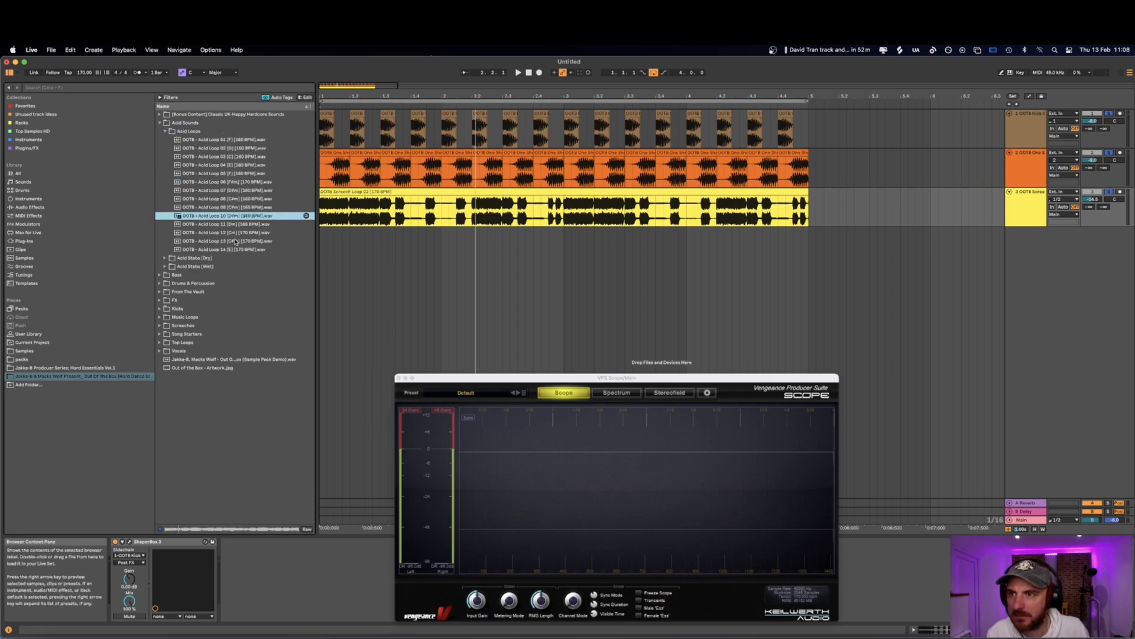
pyautogui.click(235, 241)
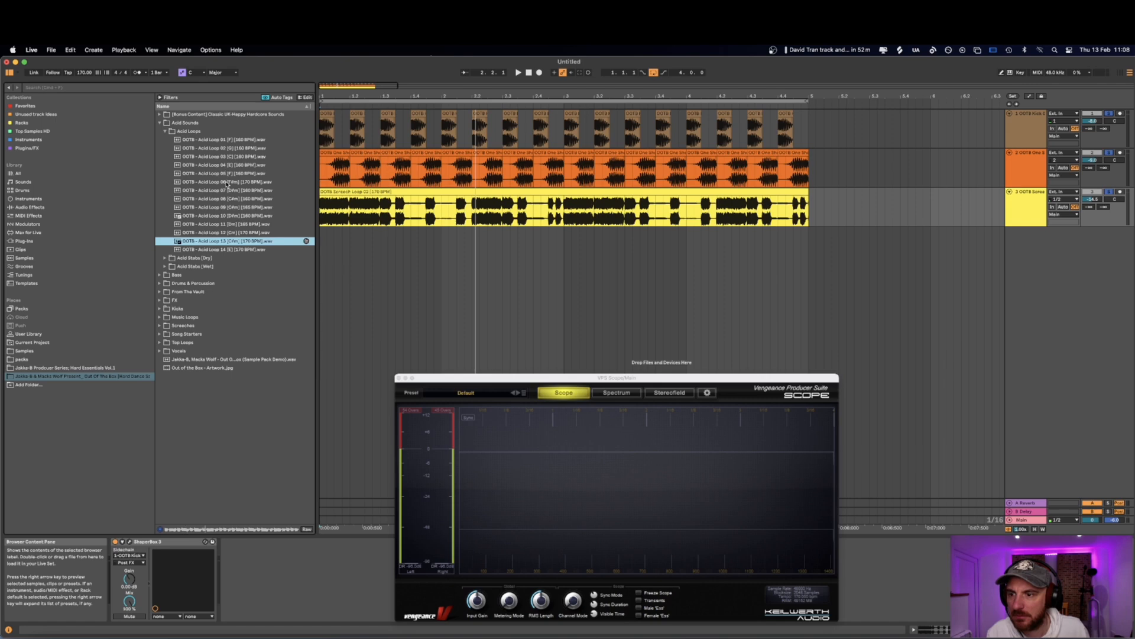
pyautogui.click(226, 182)
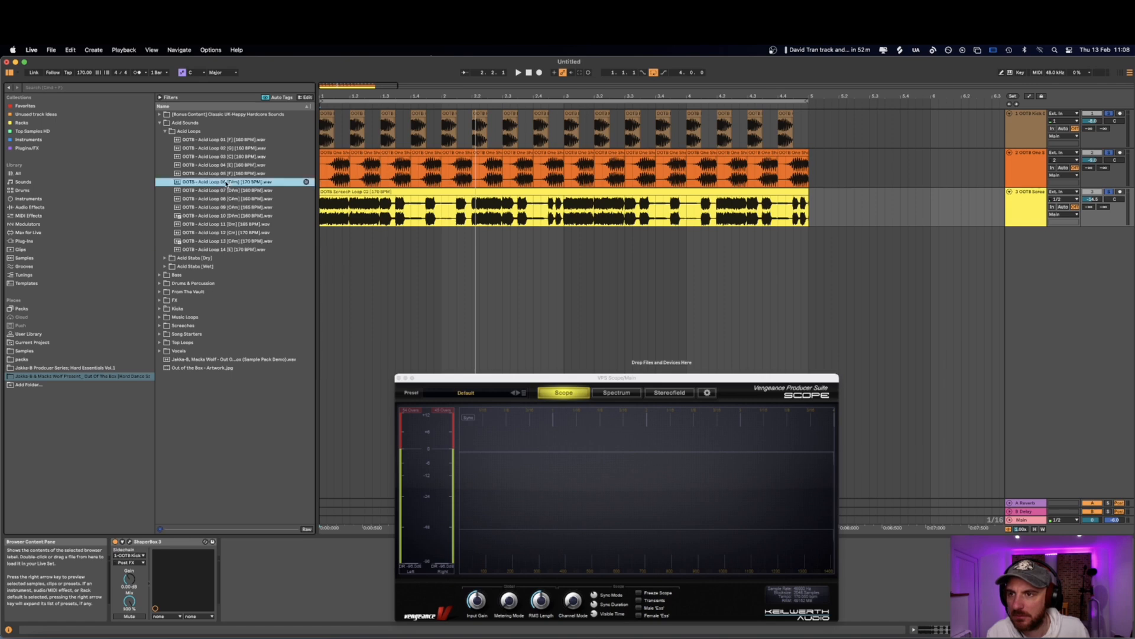
# - Audition more wet acid stabs and place OOTB - Acid Stab 10 [G] [170bpm] on a new track at 2.4.3
pyautogui.click(166, 132)
pyautogui.click(165, 148)
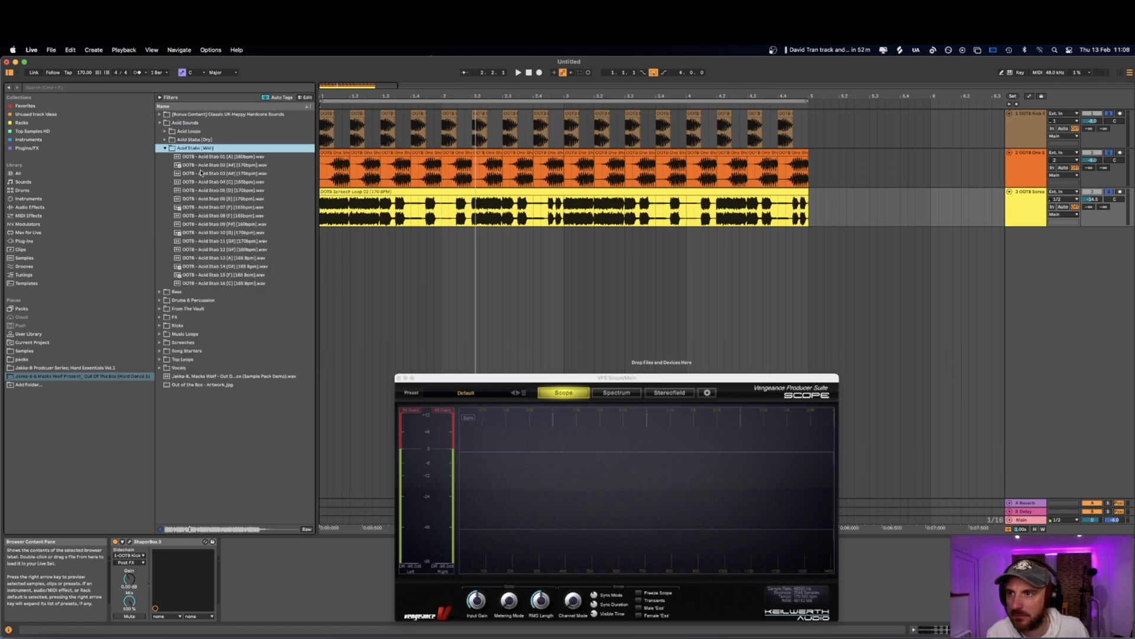
pyautogui.click(201, 173)
pyautogui.click(228, 216)
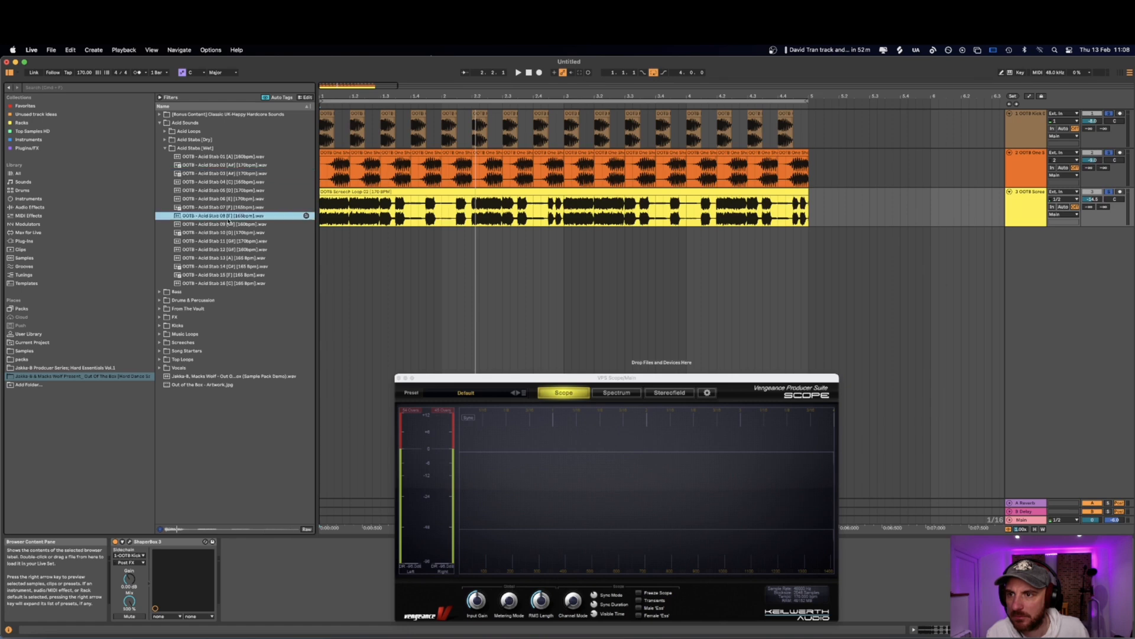
pyautogui.click(242, 243)
pyautogui.click(241, 234)
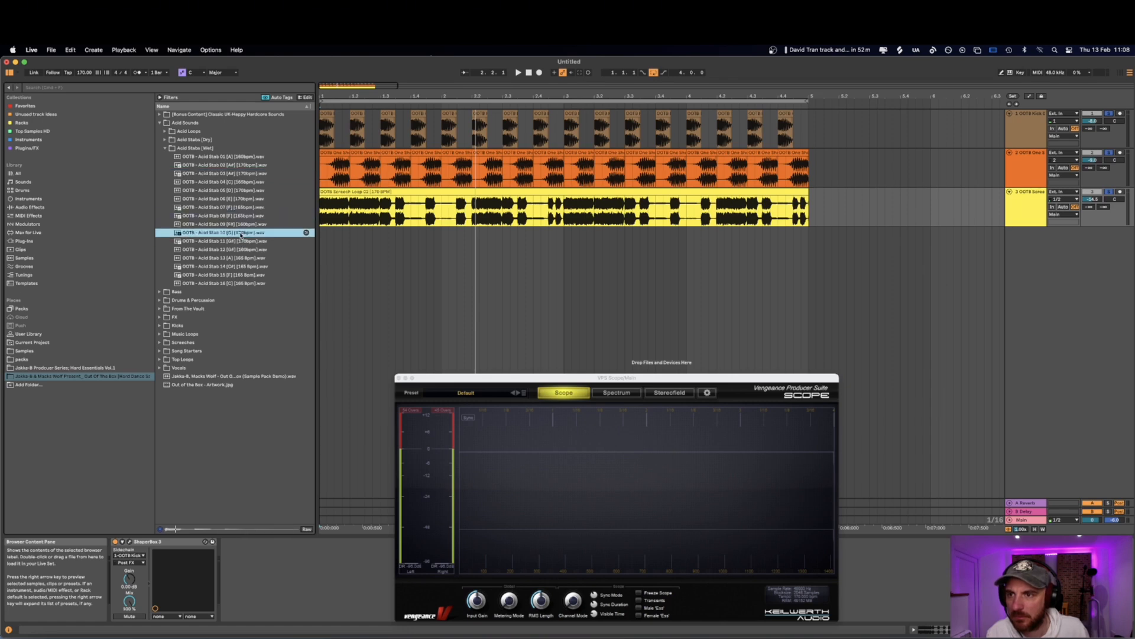
pyautogui.moveTo(230, 235); pyautogui.dragTo(548, 260)
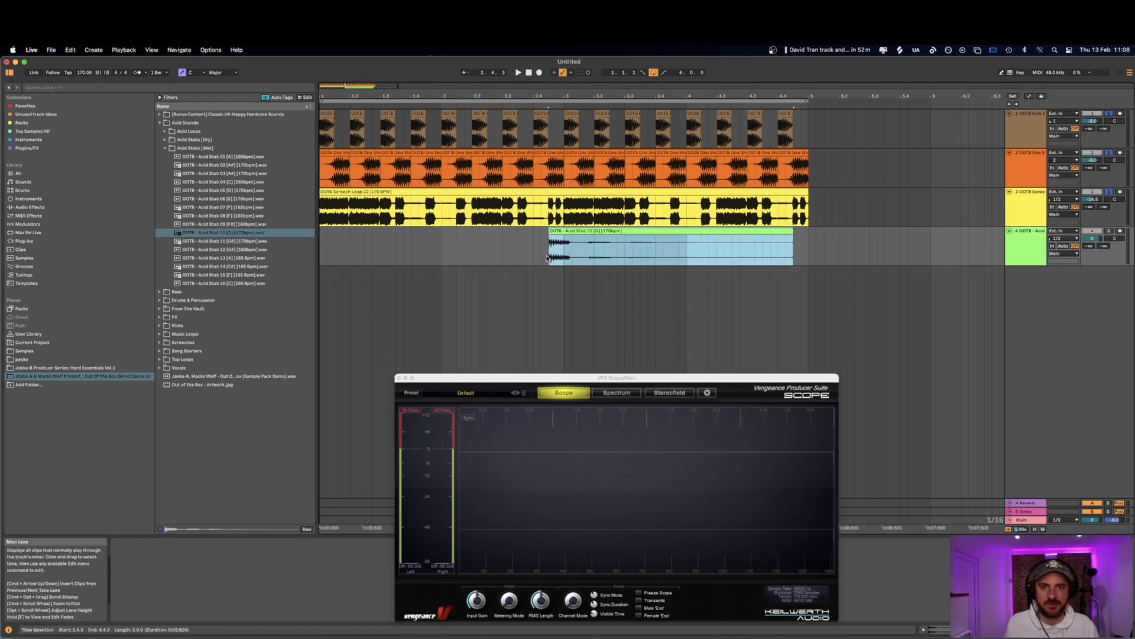
# - Duplicate the acid stab clip directly after itself and lower its track volume while the loop plays
pyautogui.press('super+d')
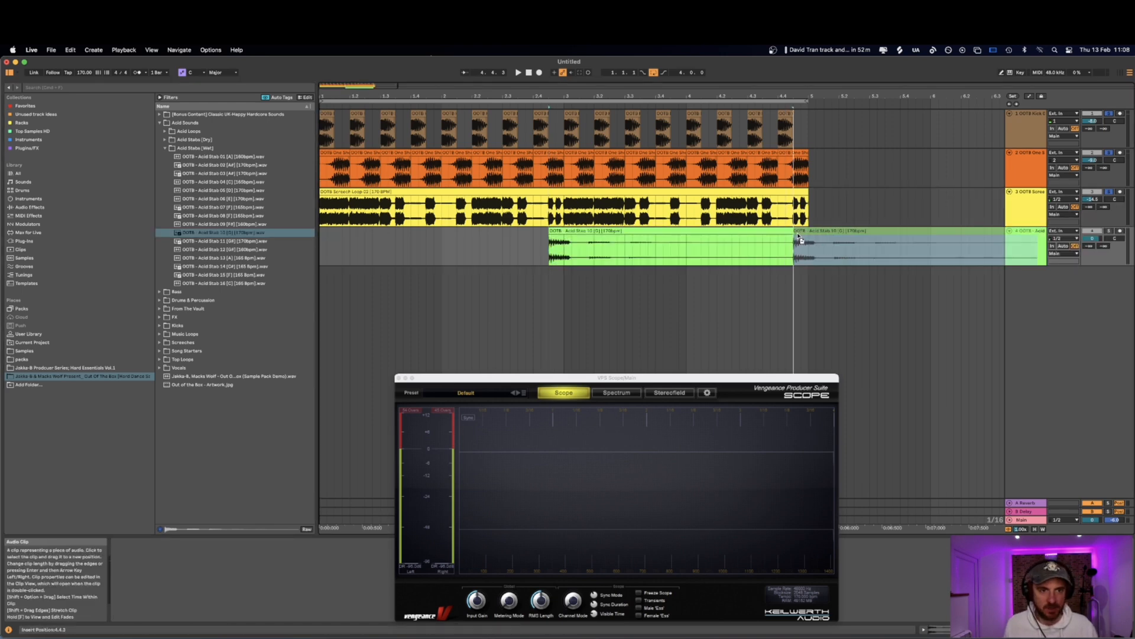
pyautogui.click(551, 249)
pyautogui.hscroll(-5, 337, 251)
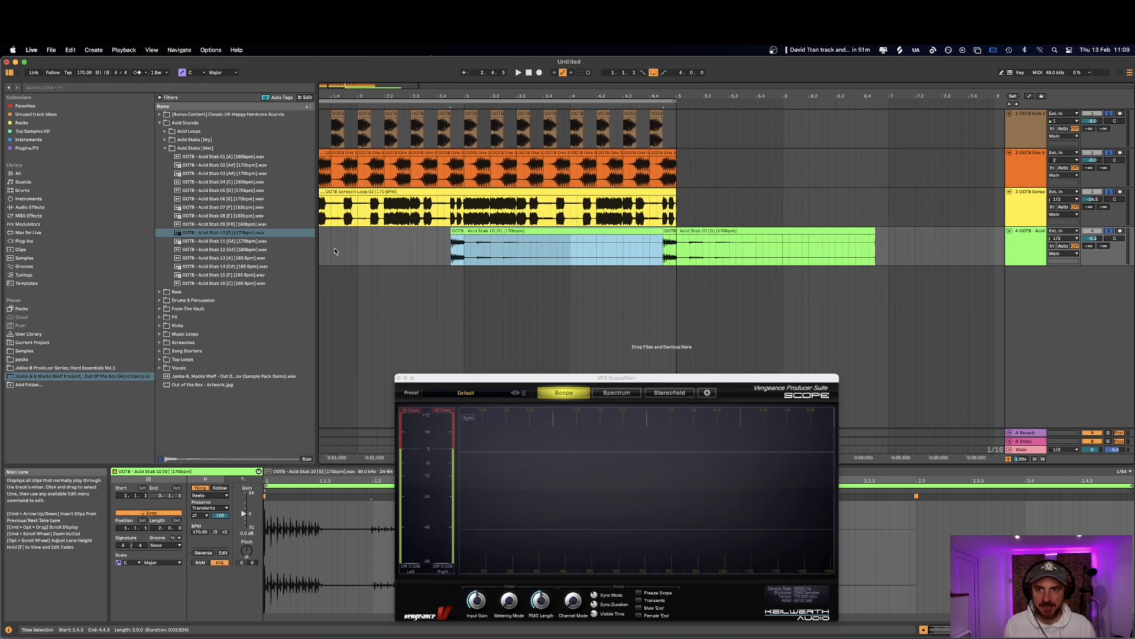
pyautogui.click(323, 253)
pyautogui.press('space')
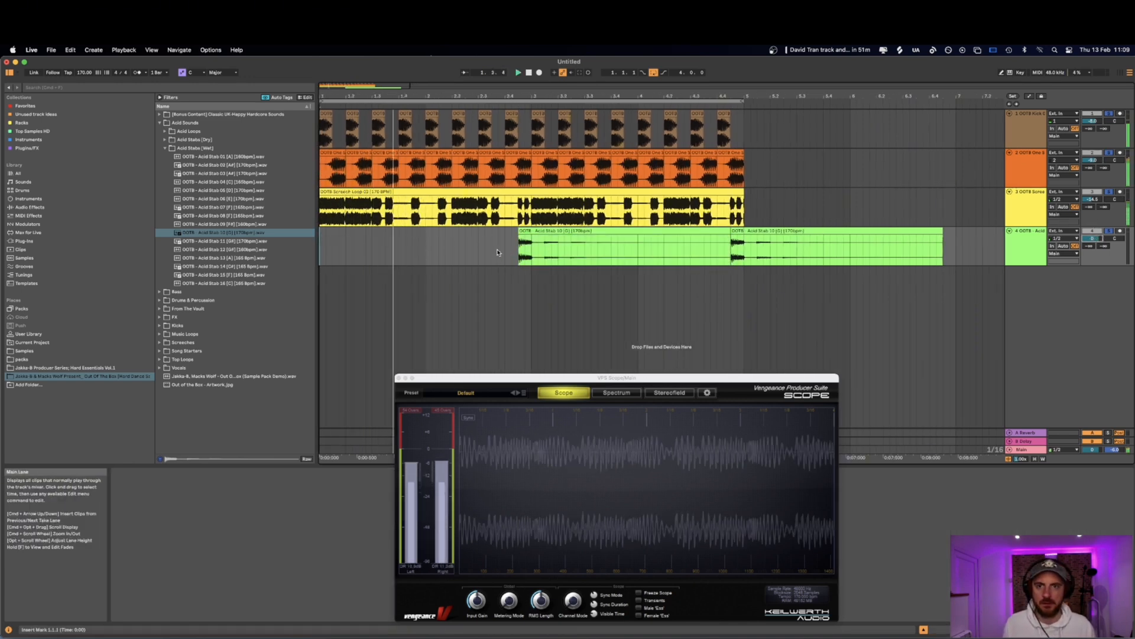
pyautogui.moveTo(1098, 242); pyautogui.dragTo(1098, 259)
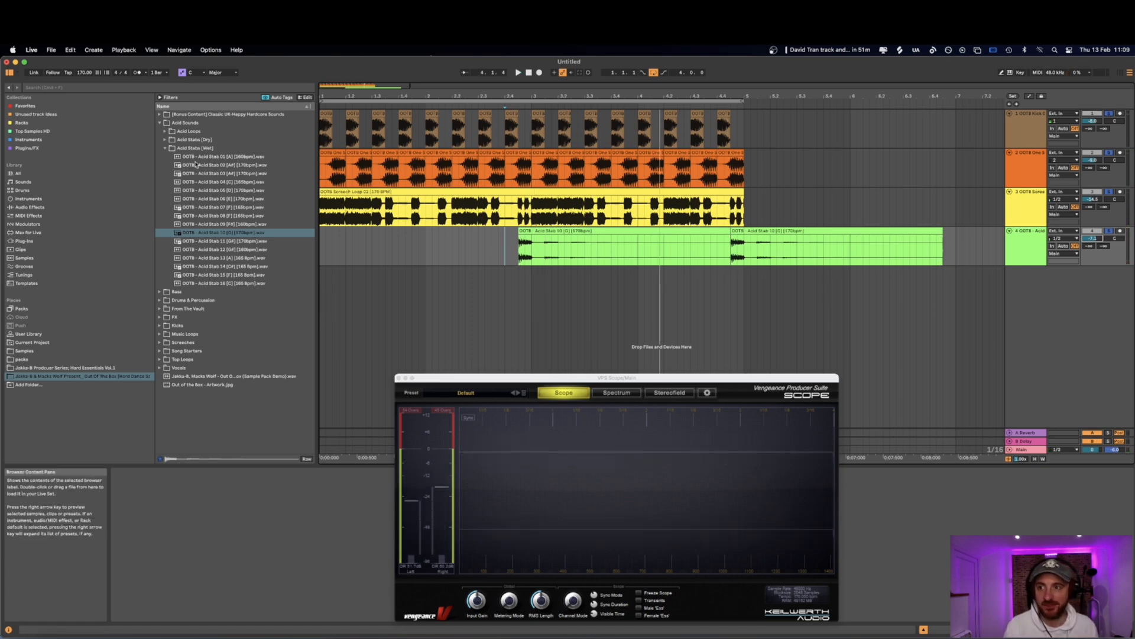
# - Open the Top Loops folder and audition several top loops against each other
pyautogui.click(183, 360)
pyautogui.click(219, 250)
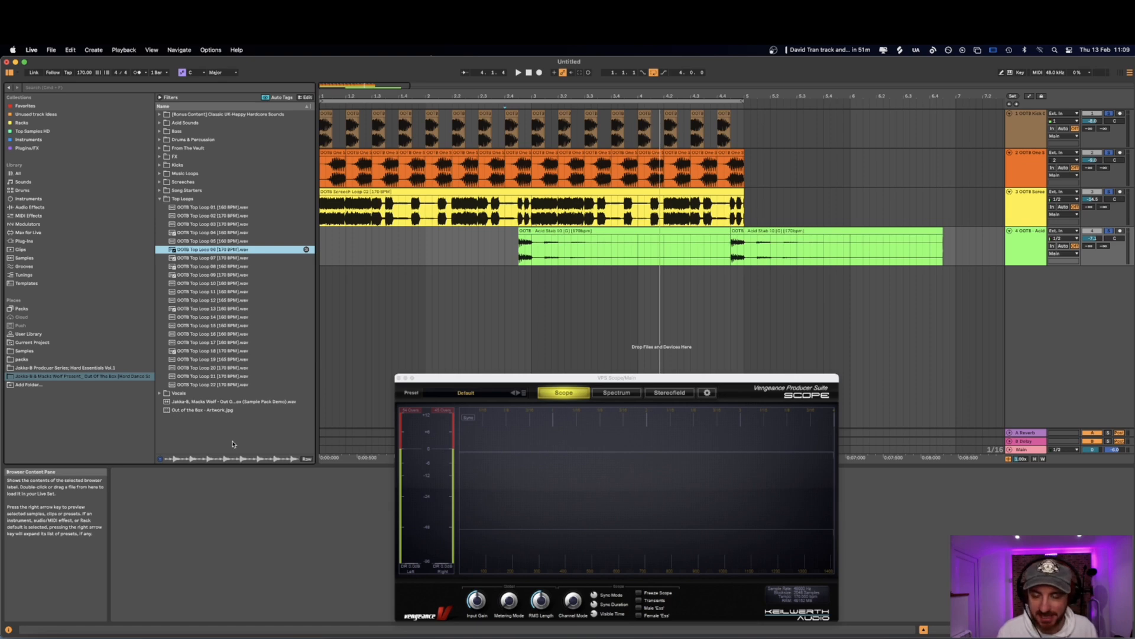
pyautogui.click(216, 385)
pyautogui.click(216, 352)
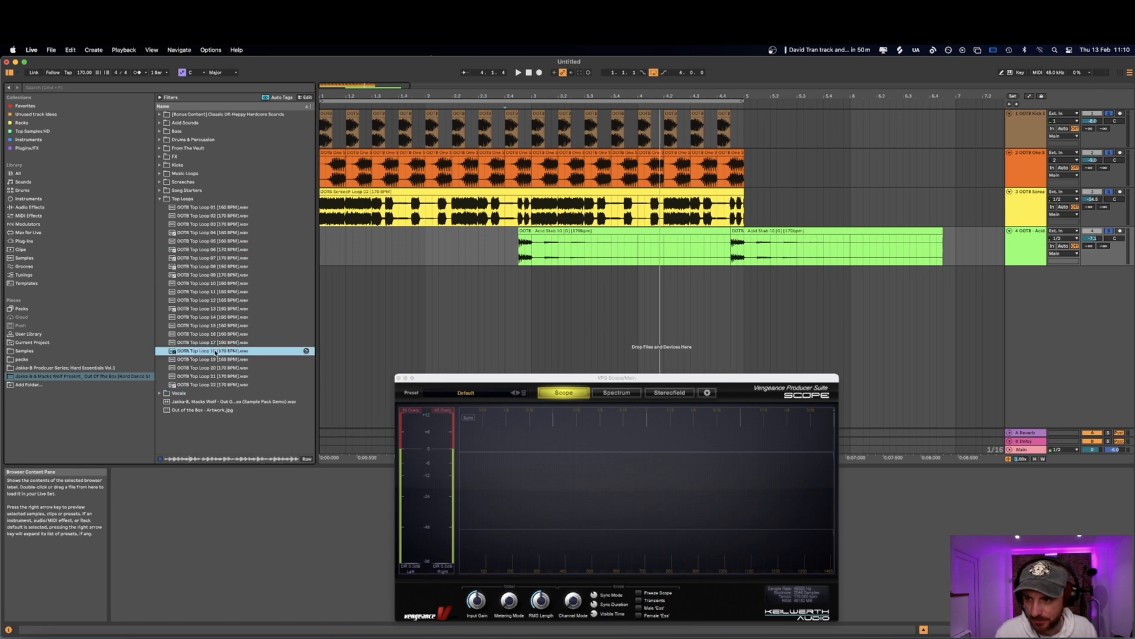
pyautogui.click(223, 367)
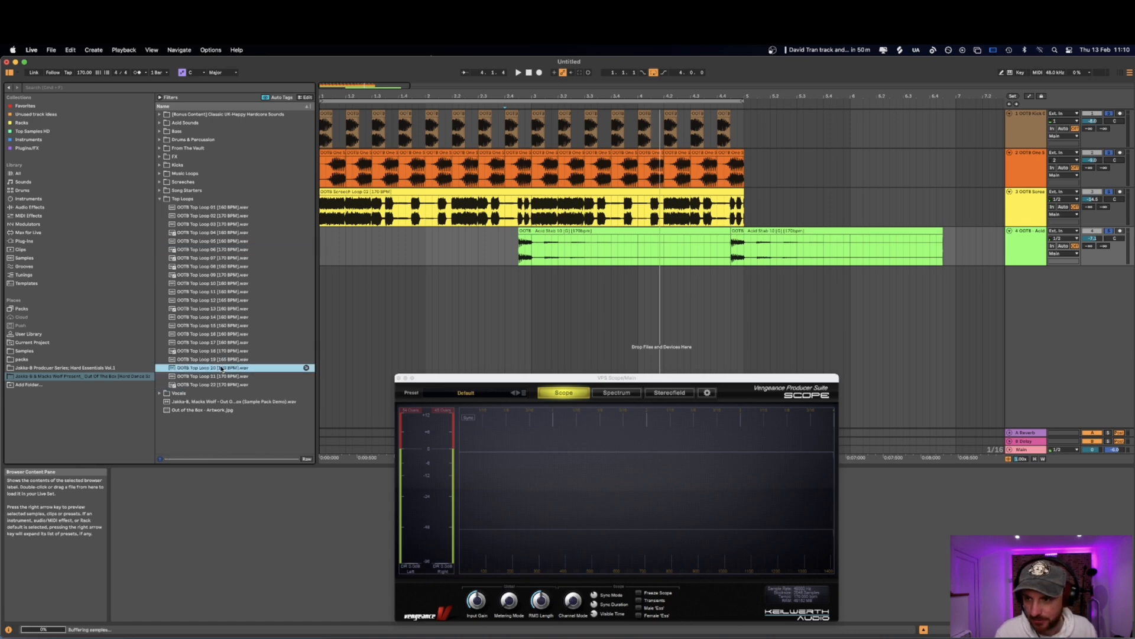
pyautogui.click(217, 259)
pyautogui.click(211, 242)
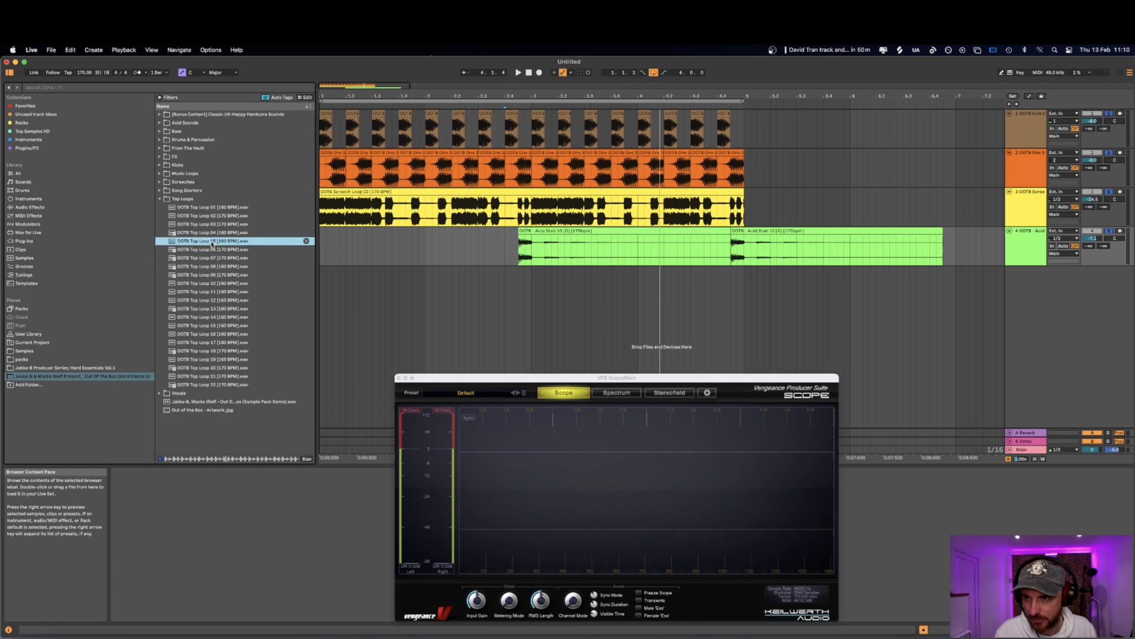
# - Place OOTB Top Loop 03 [170 BPM] on a new track at bar 1 and duplicate it to fill four bars
pyautogui.click(212, 227)
pyautogui.moveTo(213, 229); pyautogui.dragTo(325, 284)
pyautogui.press('super+d')
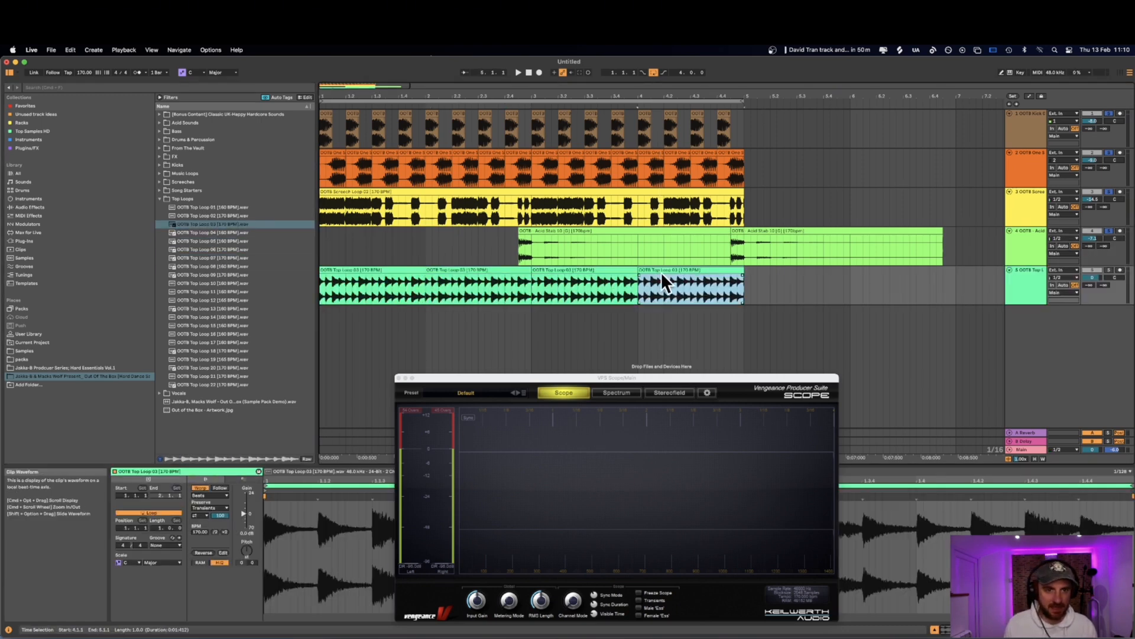
# - Lower the top loop track's volume to about -17.9 dB during playback of the loop
pyautogui.moveTo(1093, 277); pyautogui.dragTo(1092, 301)
pyautogui.press('space')
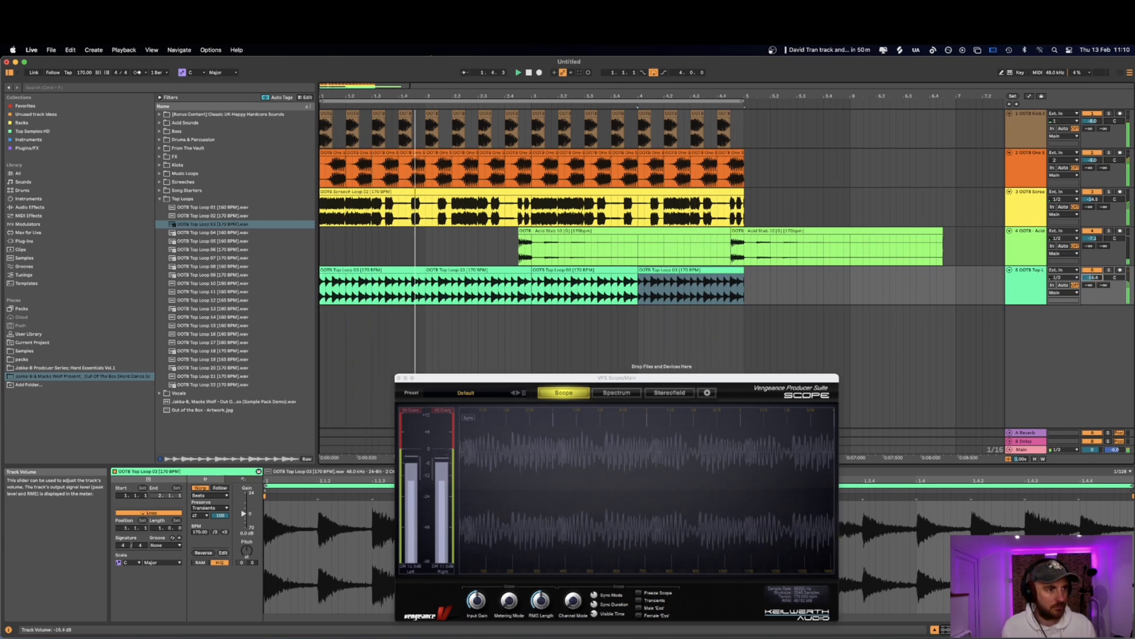
pyautogui.moveTo(1092, 277); pyautogui.dragTo(1092, 280)
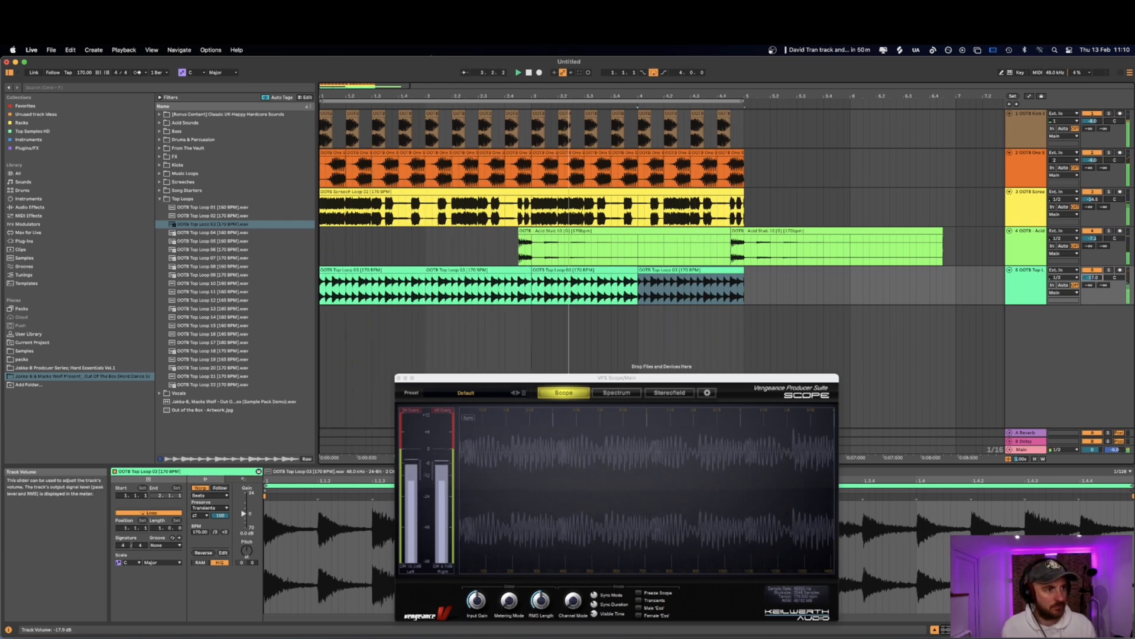
# - Reduce the acid stab track's volume a little more and listen to the full loop from the start
pyautogui.moveTo(1093, 238); pyautogui.dragTo(1093, 279)
pyautogui.press('space')
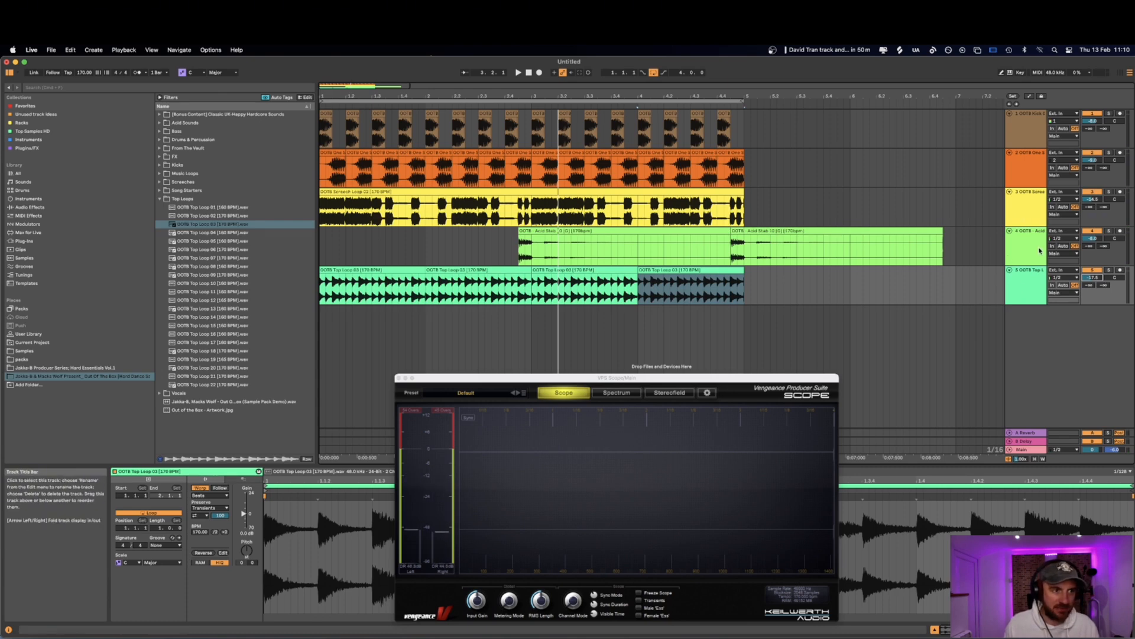
pyautogui.click(778, 267)
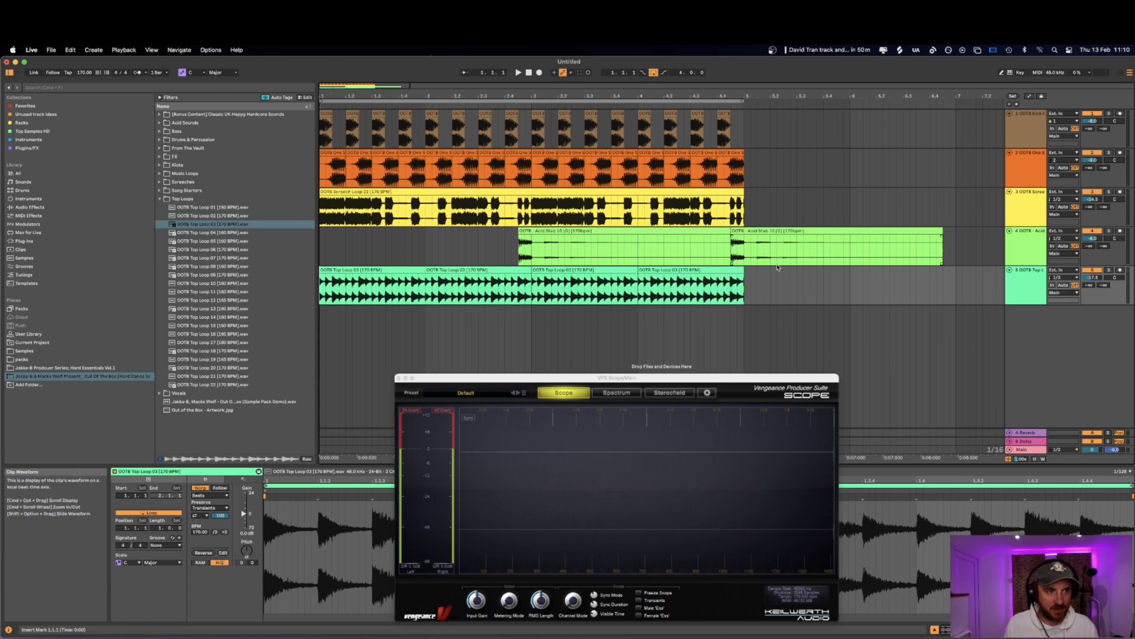
pyautogui.press('space')
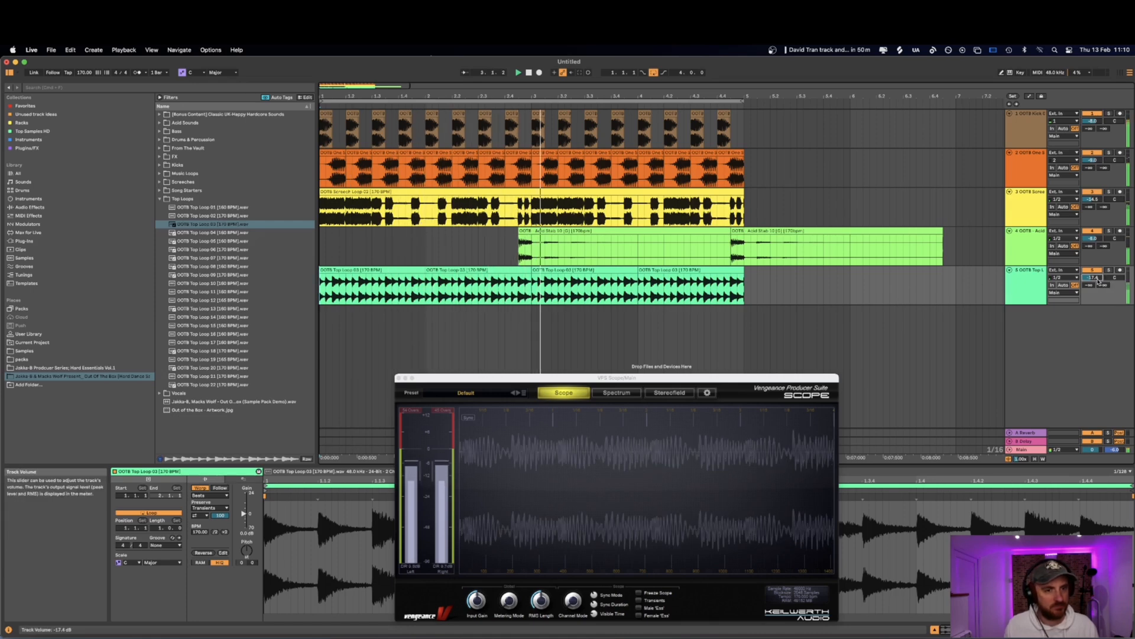
pyautogui.press('-')
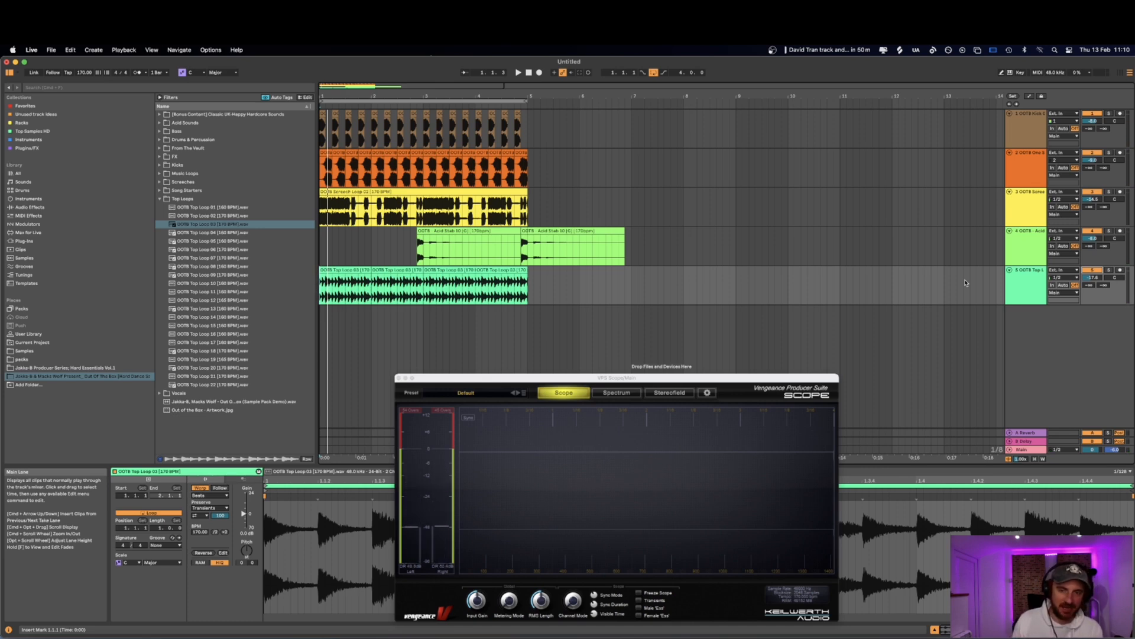
# - Group the screech, acid stab and top loop tracks together
pyautogui.click(1037, 290)
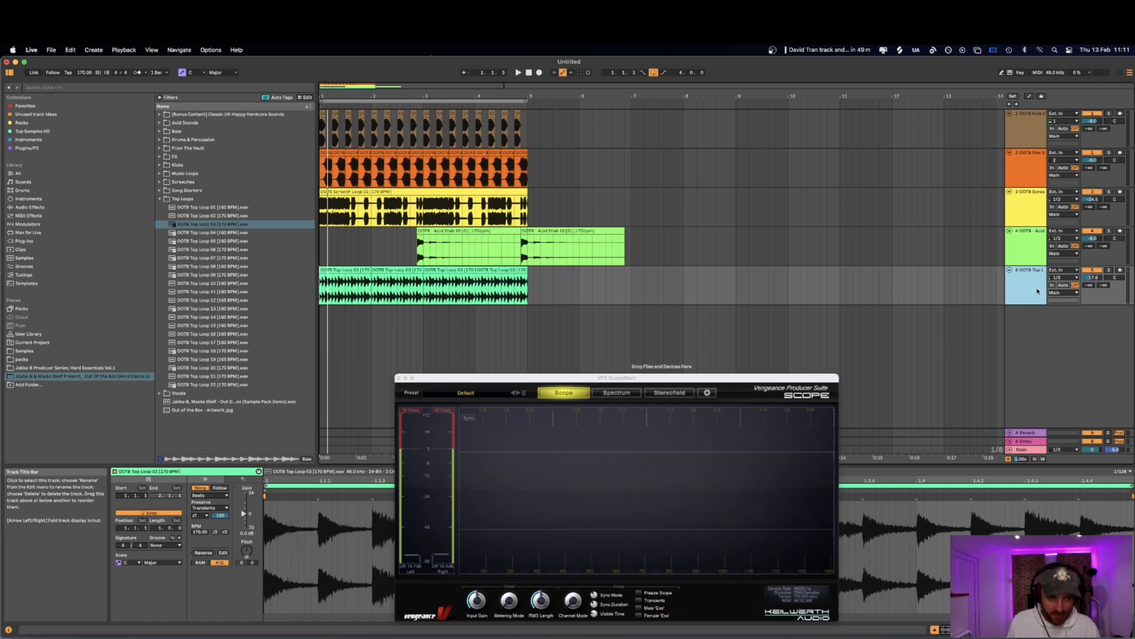
pyautogui.keyDown('shift'); pyautogui.click(1029, 246); pyautogui.keyUp('shift')
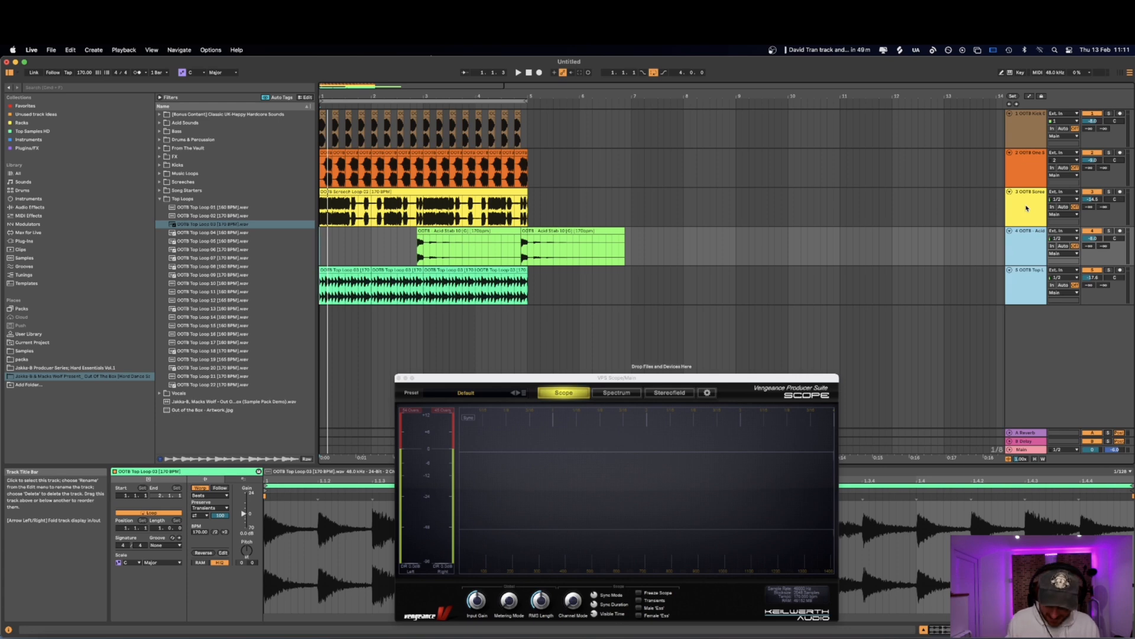
pyautogui.keyDown('shift'); pyautogui.click(1027, 207); pyautogui.keyUp('shift')
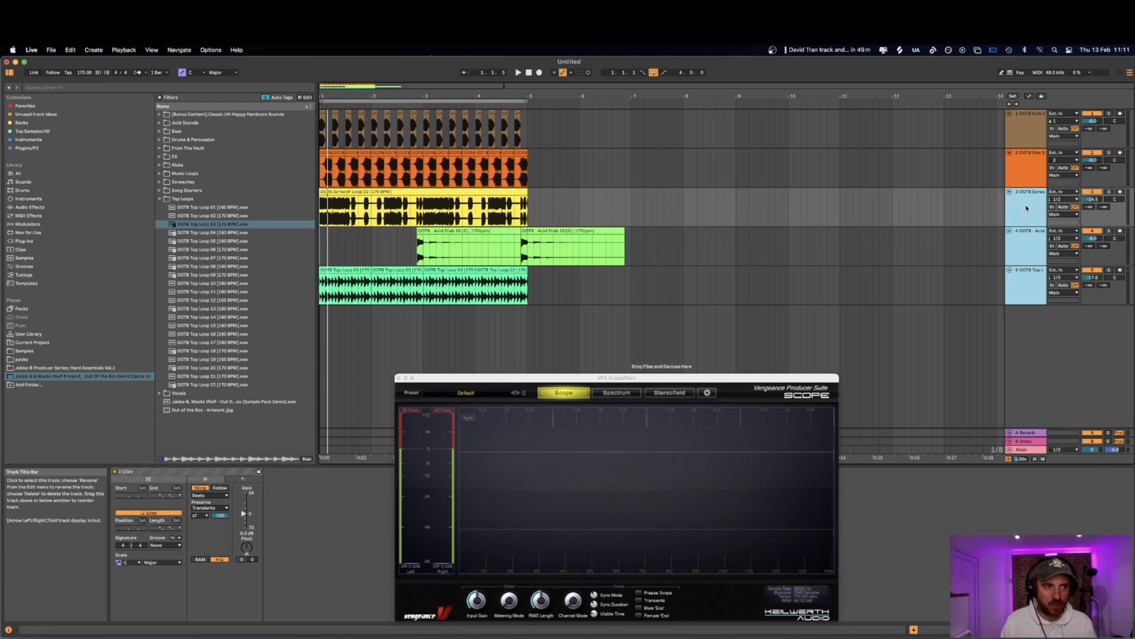
pyautogui.keyDown('shift'); pyautogui.click(1037, 294); pyautogui.keyUp('shift')
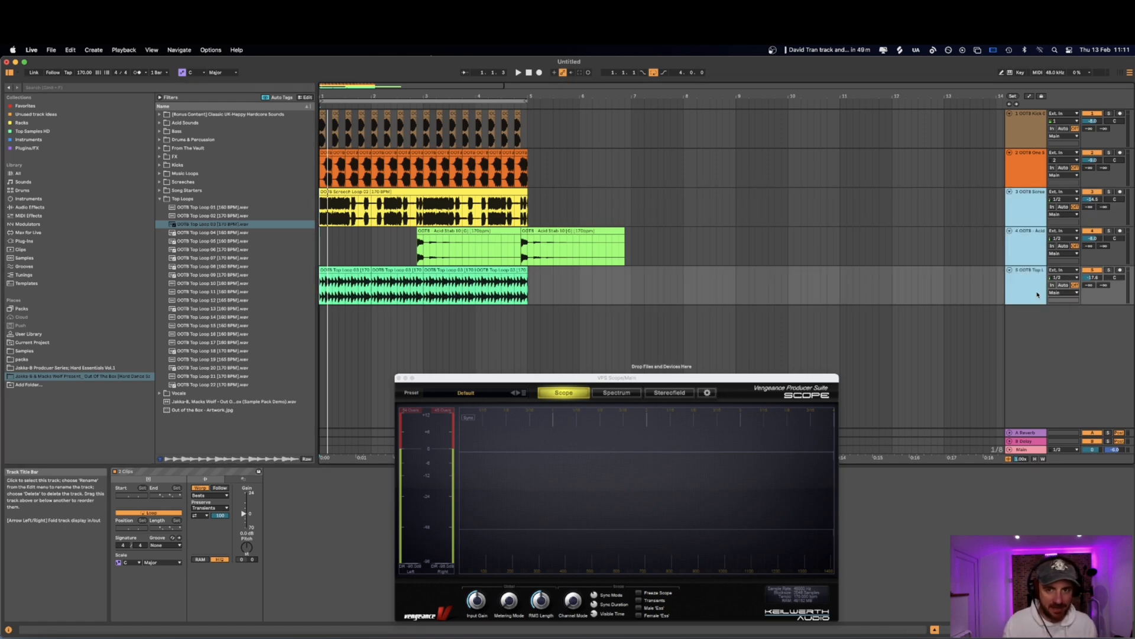
pyautogui.press('super+g')
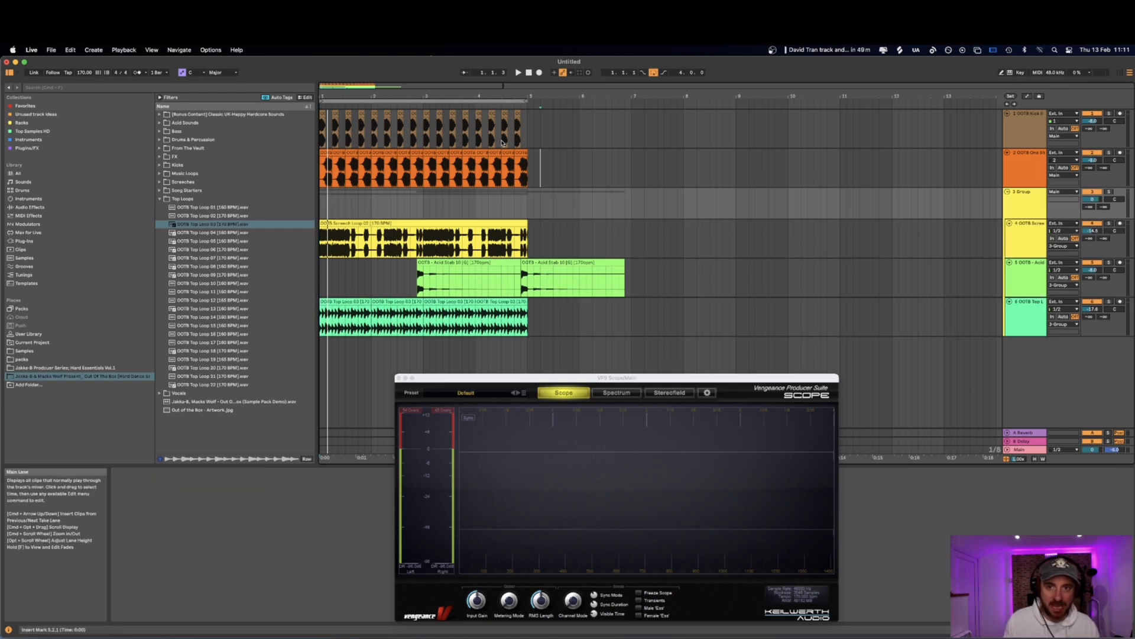
# - Search the plug-ins for "pro", load FabFilter Pro-Q 4 on the new group track, and solo the group
pyautogui.moveTo(540, 160); pyautogui.dragTo(320, 116)
pyautogui.moveTo(529, 217); pyautogui.dragTo(377, 331)
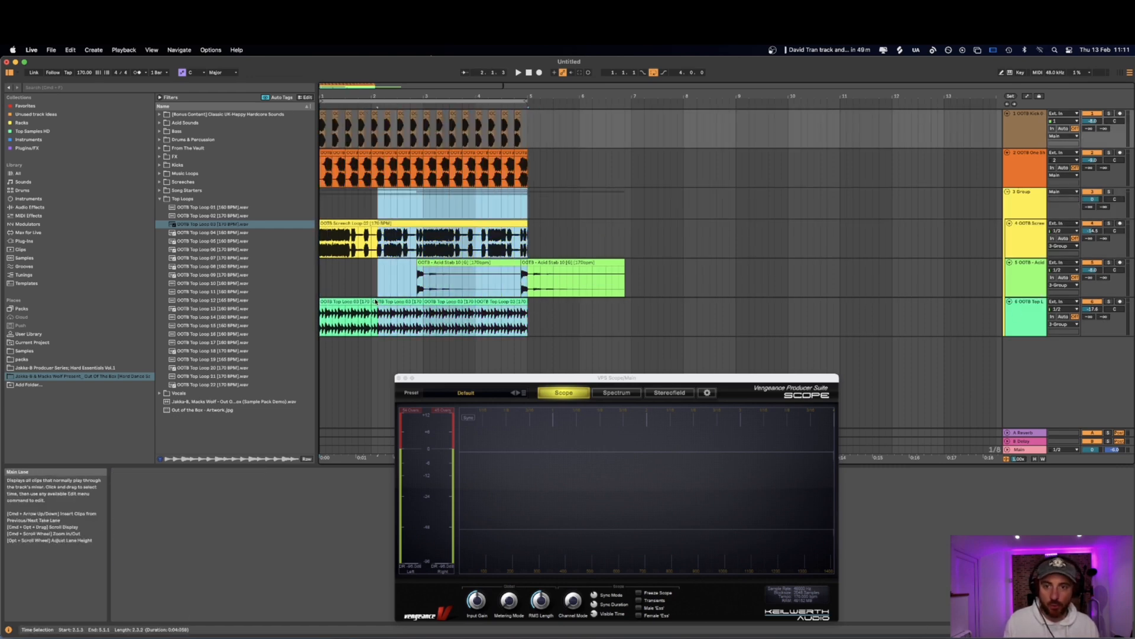
pyautogui.click(190, 88)
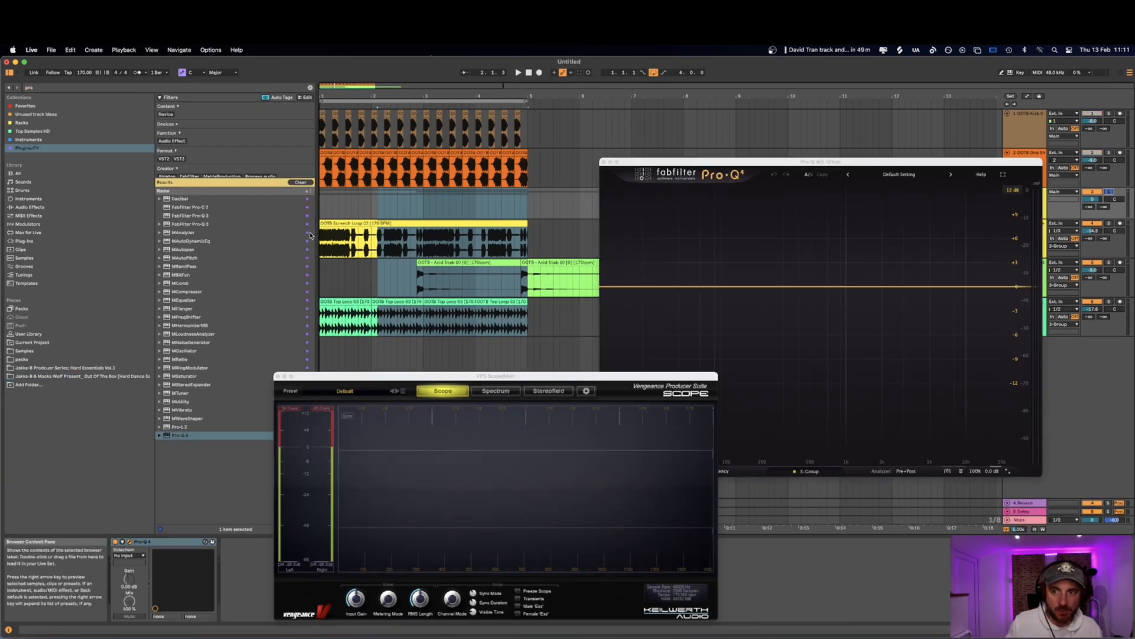
# - Play the soloed group from the start and examine its low frequencies in the VPS Scope's spectrum view
pyautogui.click(338, 244)
pyautogui.press('space')
pyautogui.moveTo(499, 375); pyautogui.dragTo(373, 340)
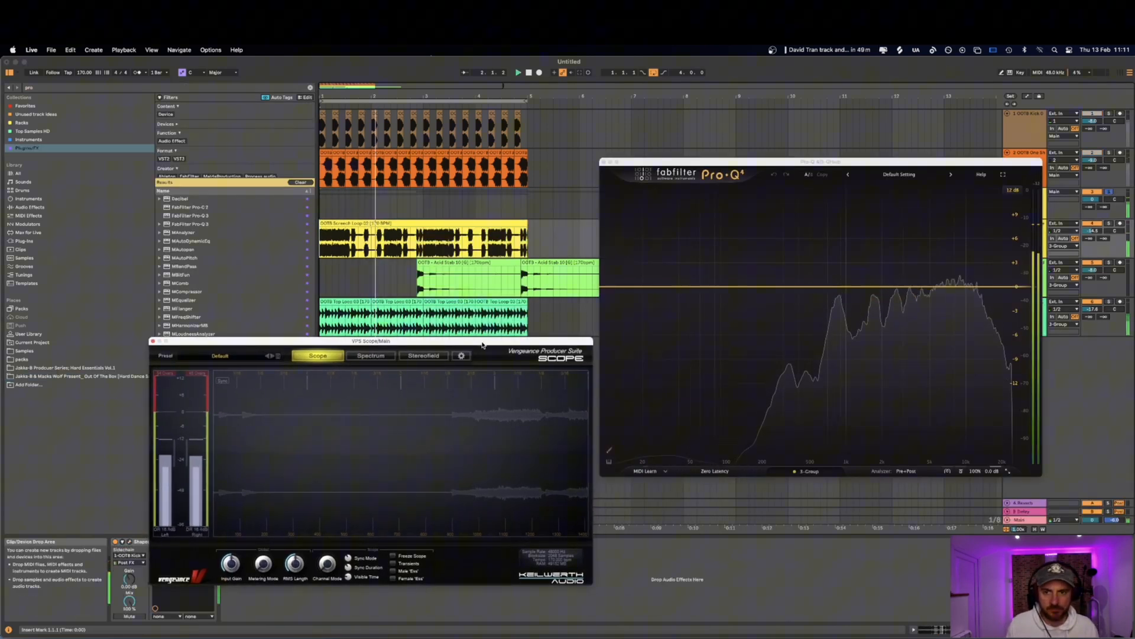
pyautogui.click(370, 355)
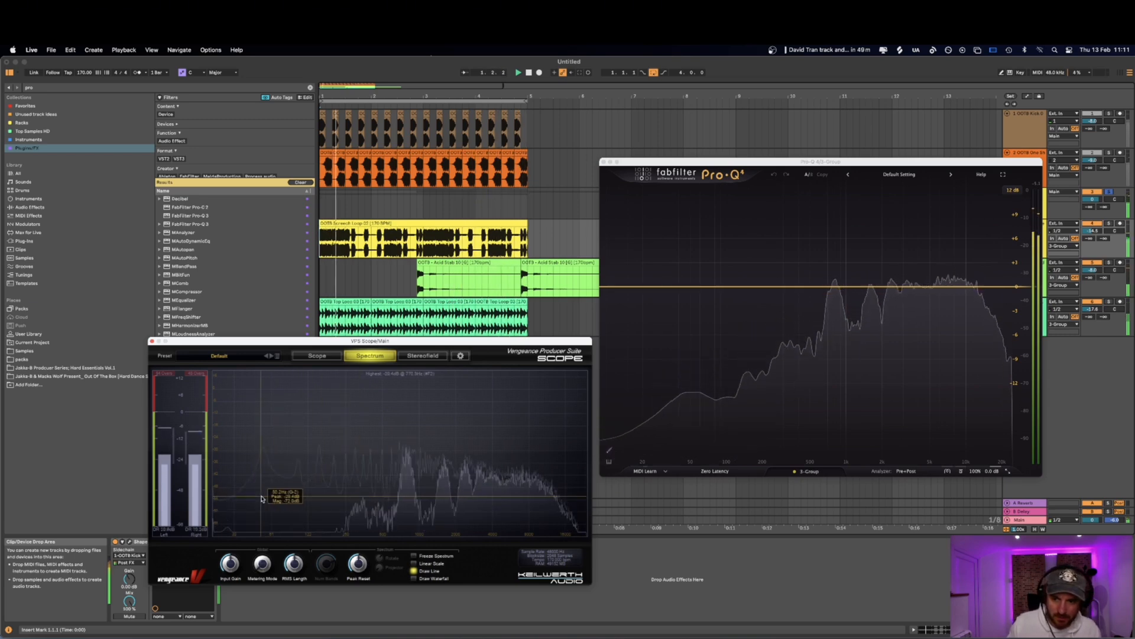
# - Replay the soloed group and examine how much low-end energy it has in the VPS Scope spectrum
pyautogui.press('space')
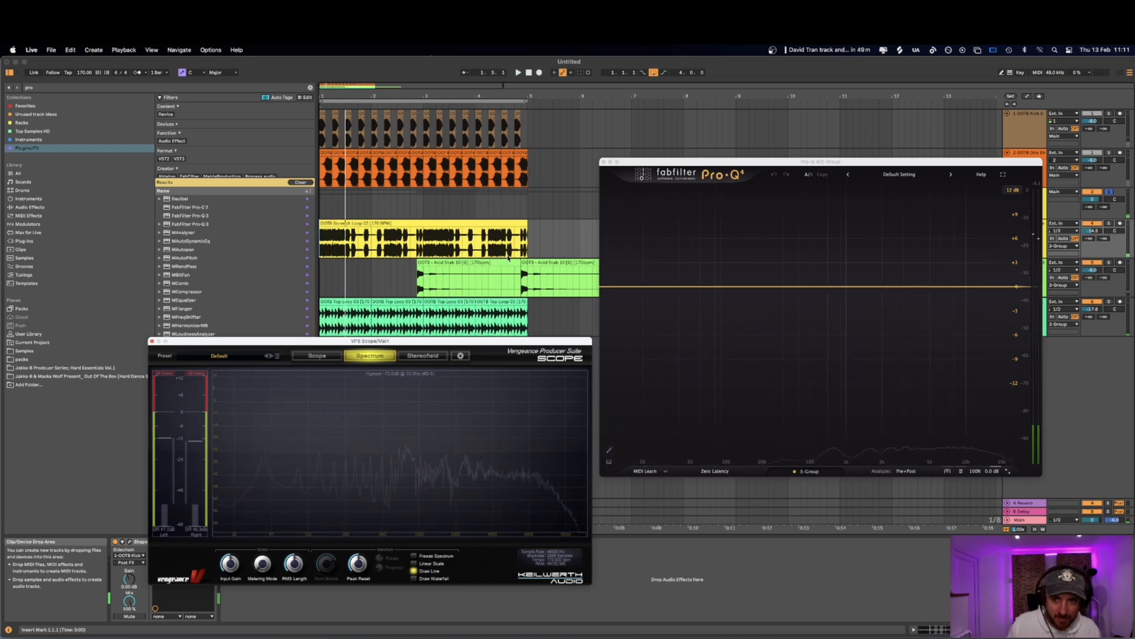
pyautogui.press('space')
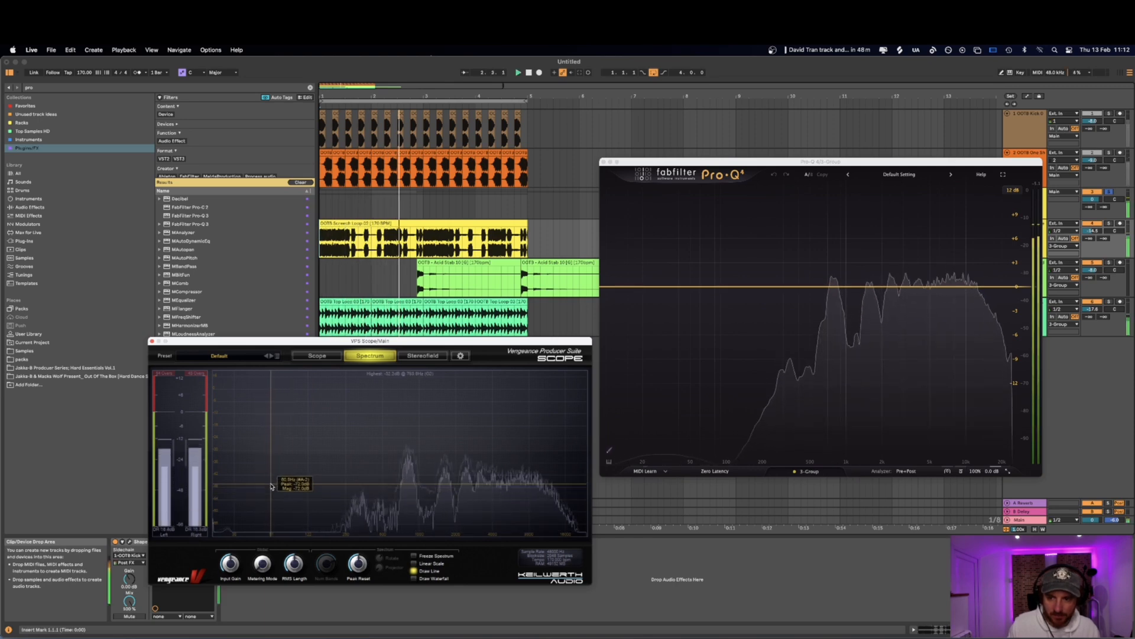
pyautogui.press('space')
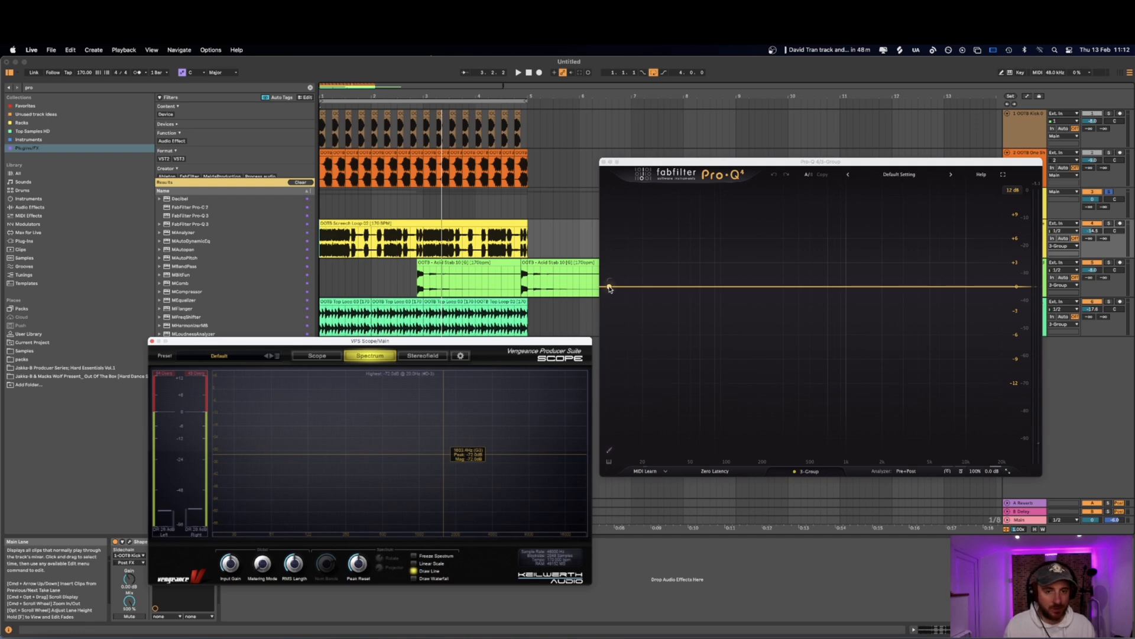
# - Add a 24 dB/oct low cut to the group in Pro-Q 4 and raise its frequency to about 440 Hz during playback
pyautogui.click(609, 288)
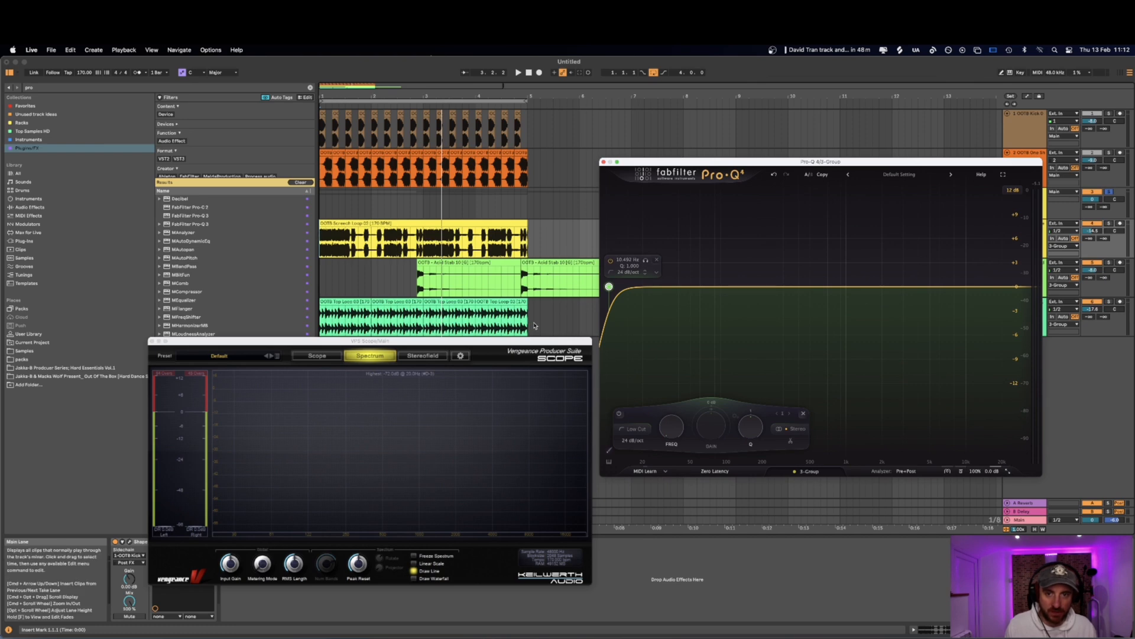
pyautogui.moveTo(531, 326); pyautogui.dragTo(312, 250)
pyautogui.press('space')
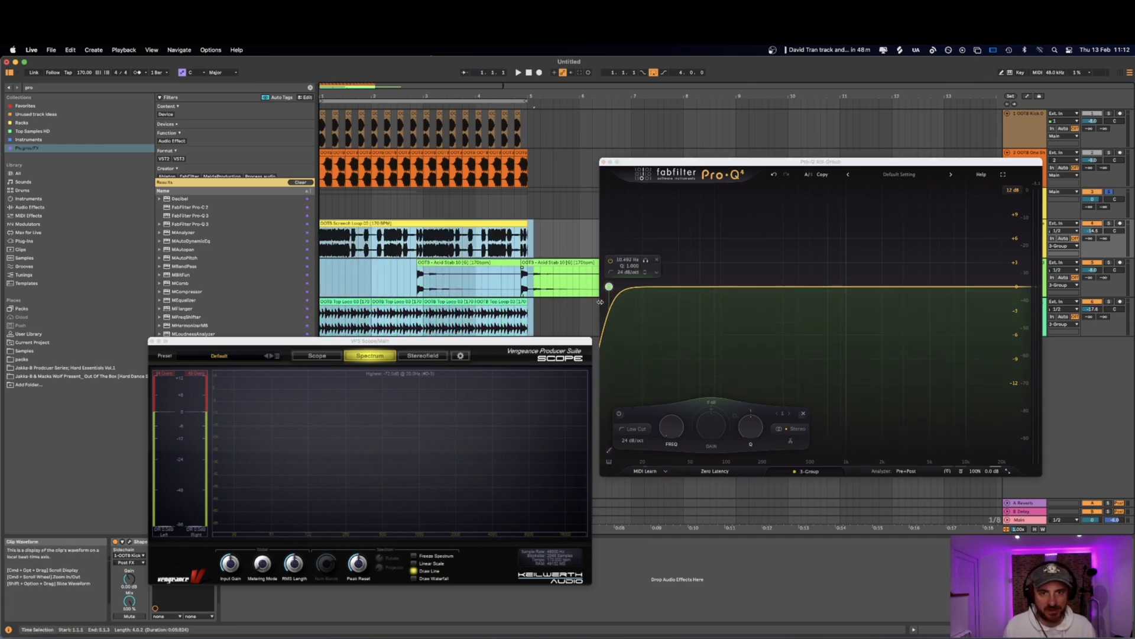
pyautogui.moveTo(609, 287); pyautogui.dragTo(803, 288)
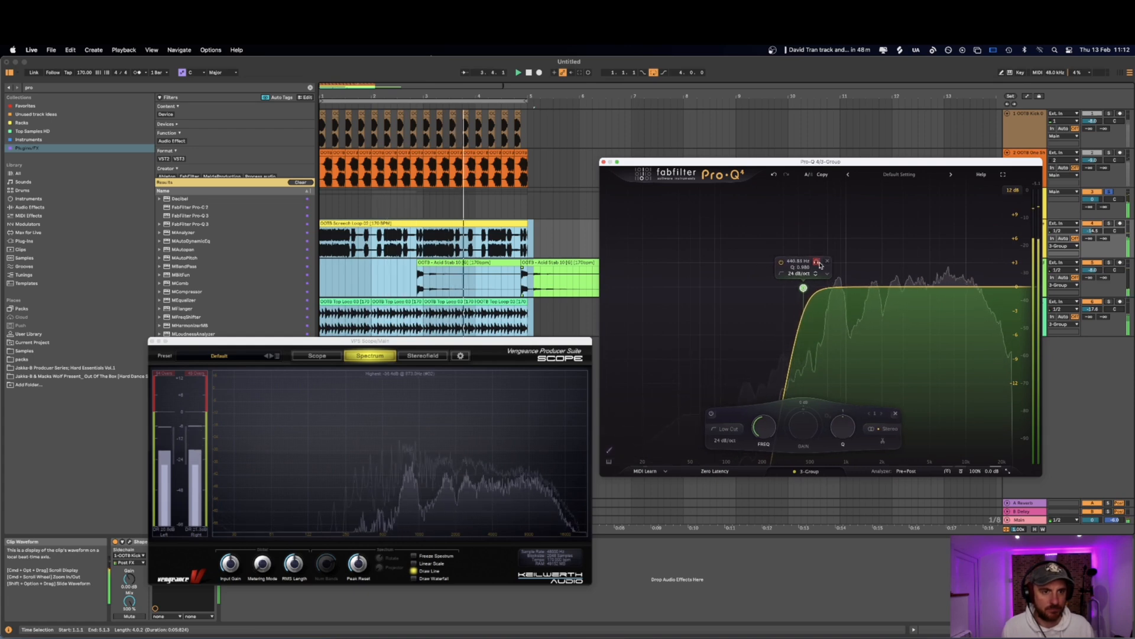
# - Audition the frequencies removed by the low cut, then fine-tune the cutoff slightly lower
pyautogui.click(817, 262)
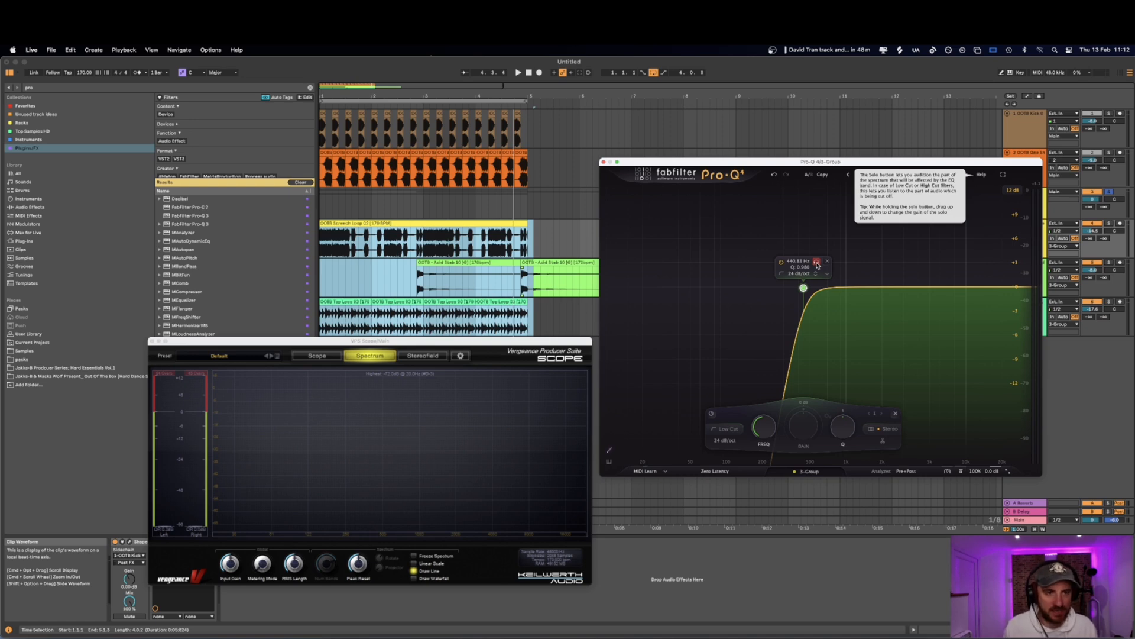
pyautogui.click(816, 262)
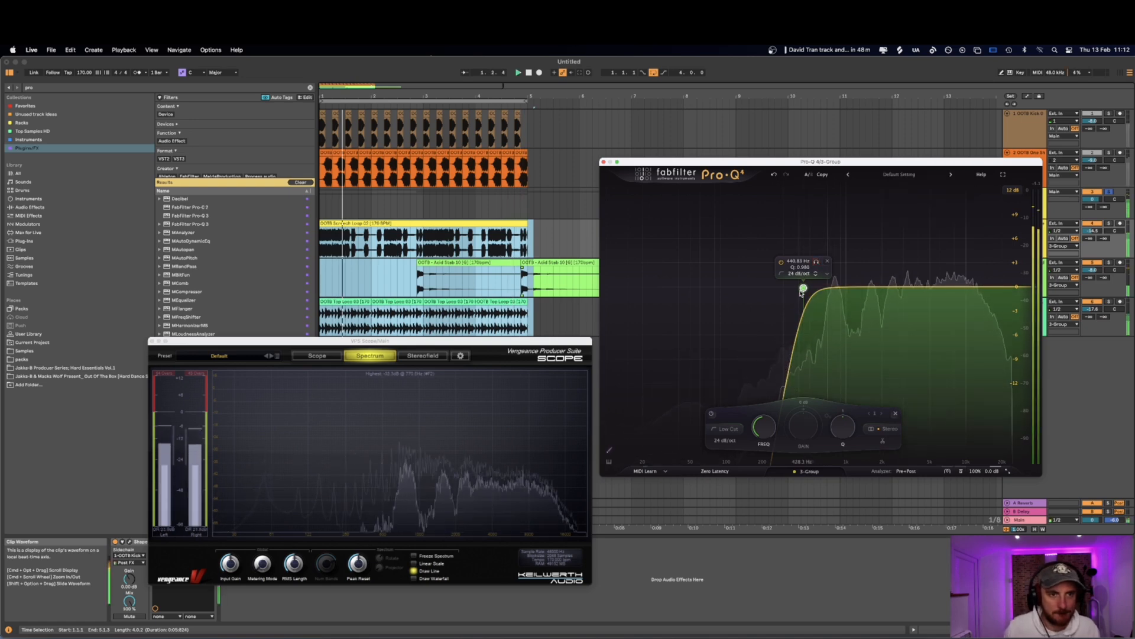
pyautogui.moveTo(801, 291); pyautogui.dragTo(798, 292)
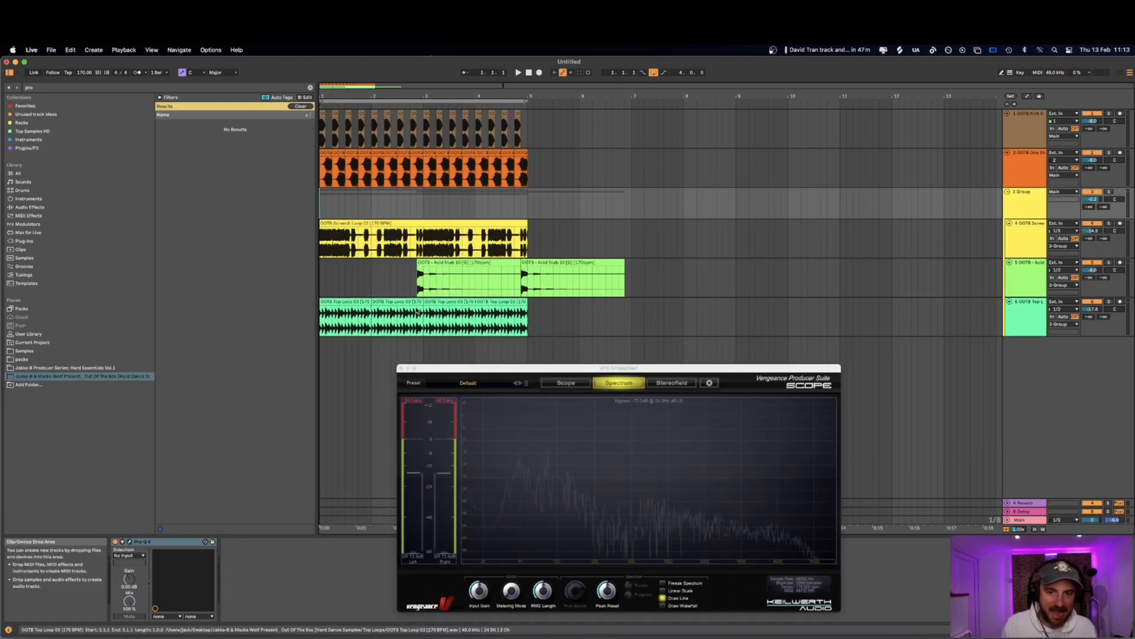
# - Play the full loop from the start to hear the kick and bass together with the upper layers
pyautogui.click(455, 371)
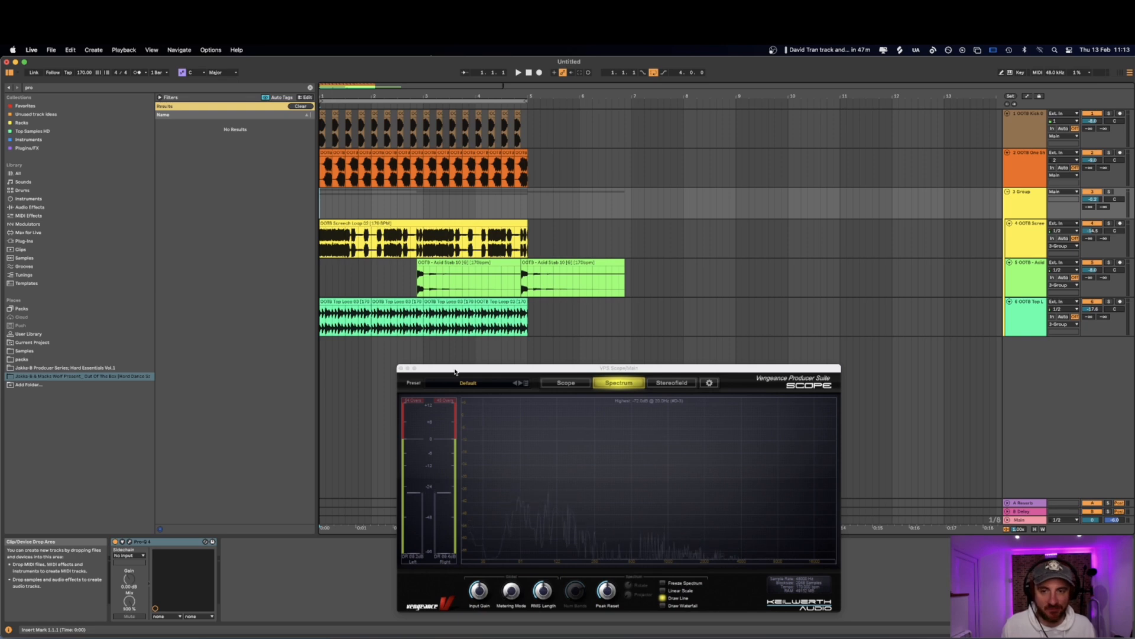
pyautogui.click(324, 317)
pyautogui.press('space')
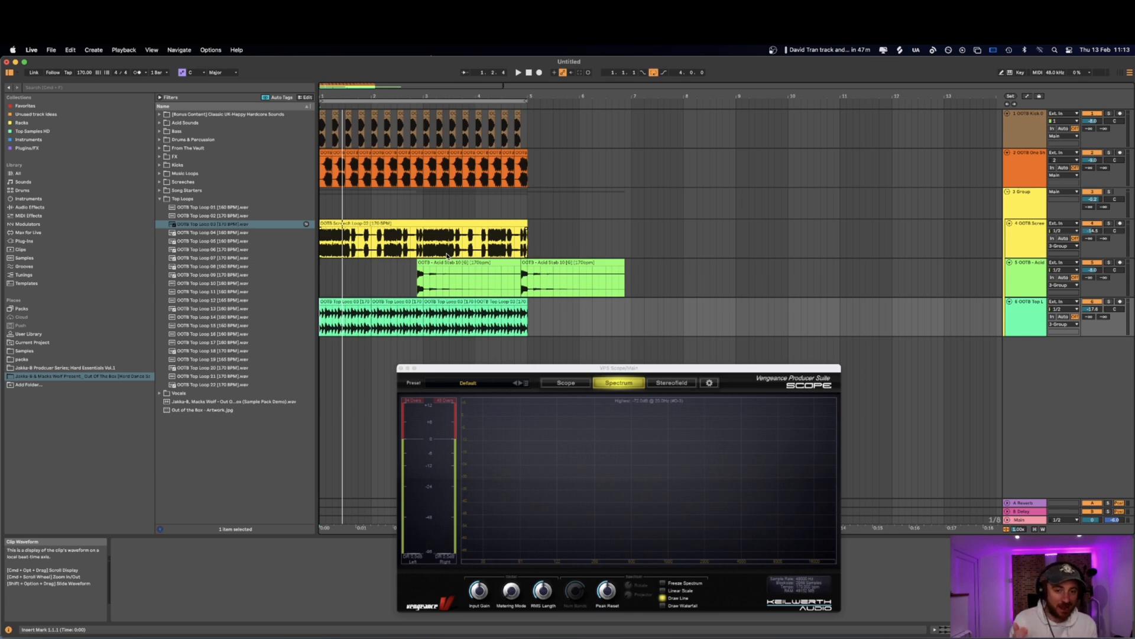
# - Browse the Song Starters folder, preview the full mix of OOTB Song Starter 01, and look through its audio and MIDI files
pyautogui.click(160, 200)
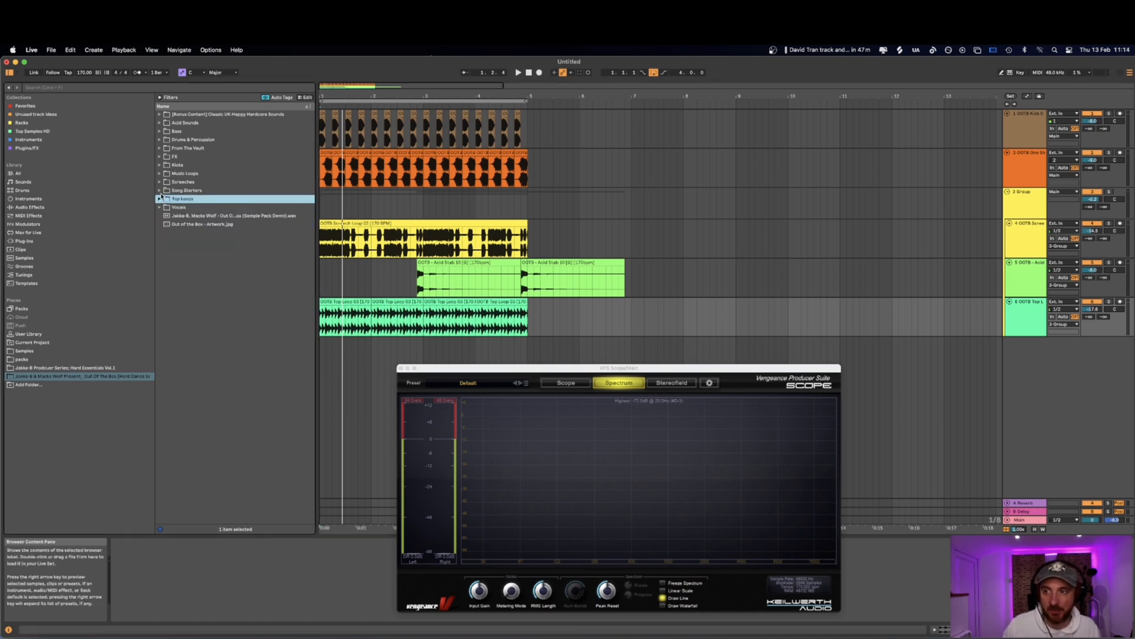
pyautogui.click(160, 190)
pyautogui.click(165, 200)
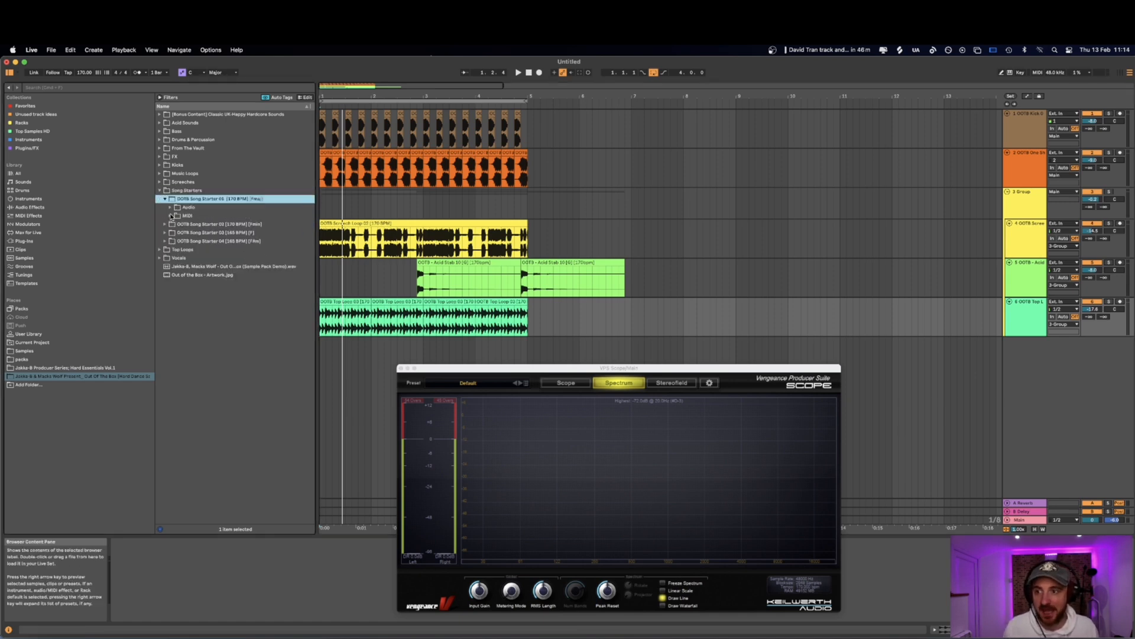
pyautogui.click(171, 208)
pyautogui.click(206, 215)
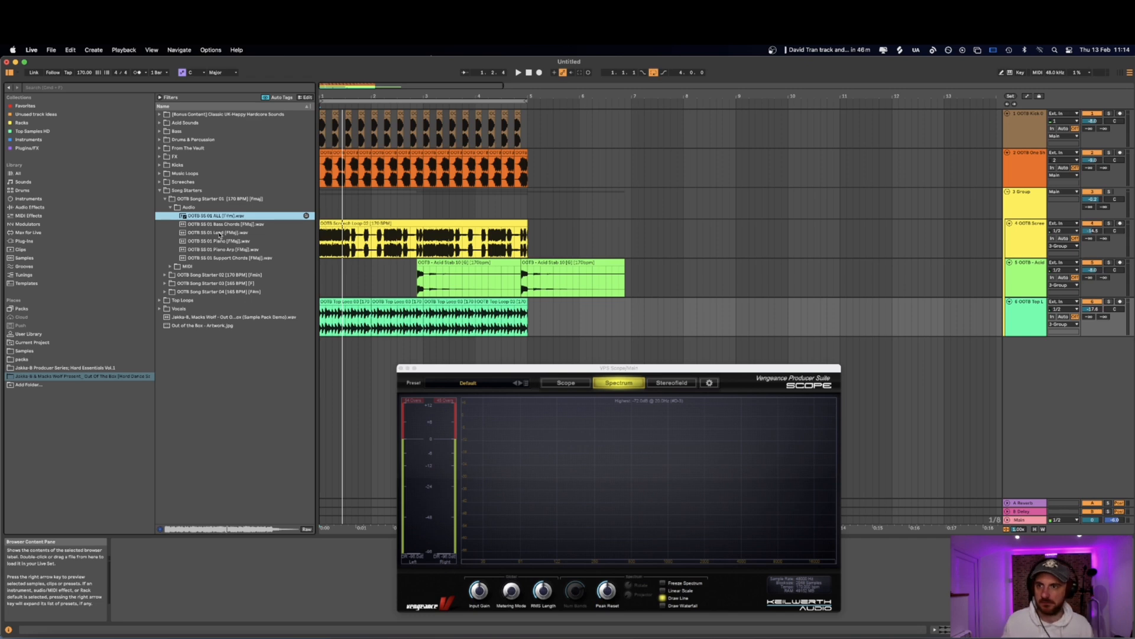
pyautogui.click(173, 268)
pyautogui.click(215, 251)
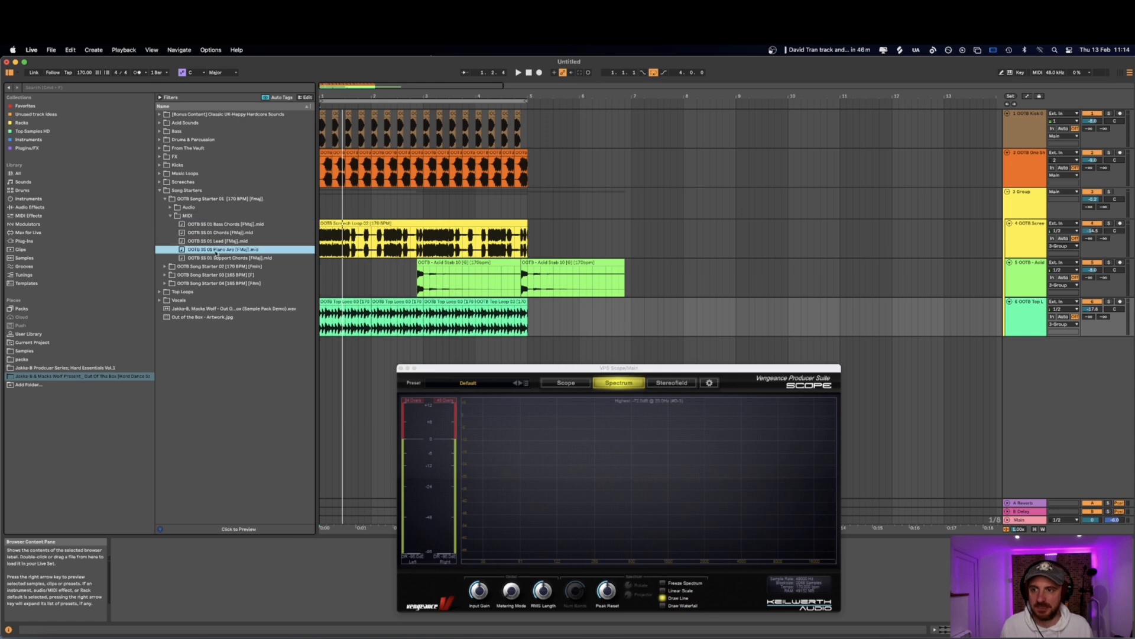
# - Open the audio folder of OOTB Song Starter 03 and preview its full mix, OOTB SS 03 ALL [F].wav
pyautogui.click(166, 275)
pyautogui.click(171, 224)
pyautogui.click(211, 234)
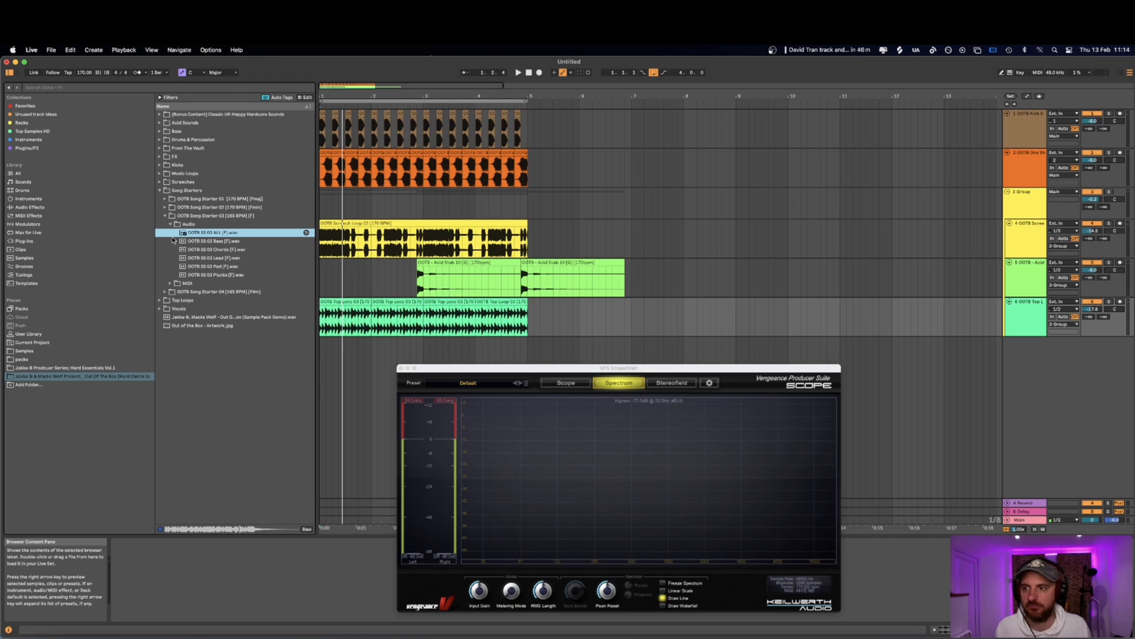
# - Look through the song folders in From The Vault, from City Of Angels to Unknown Secrets
pyautogui.click(177, 148)
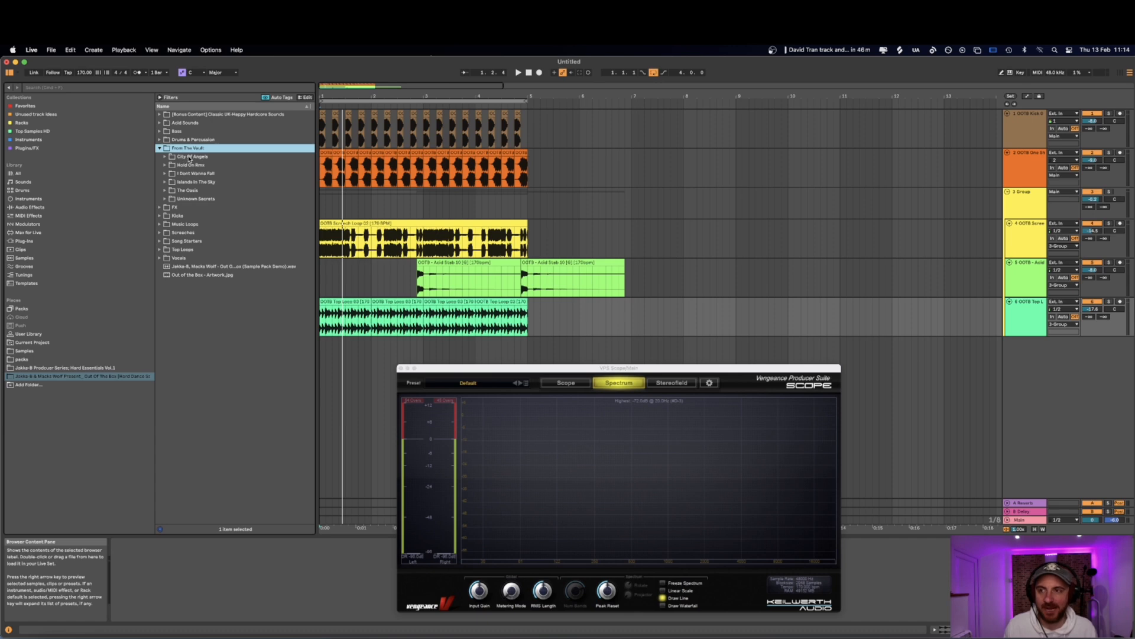
pyautogui.click(187, 158)
pyautogui.click(186, 165)
pyautogui.click(190, 173)
pyautogui.click(190, 182)
pyautogui.click(190, 190)
pyautogui.click(192, 199)
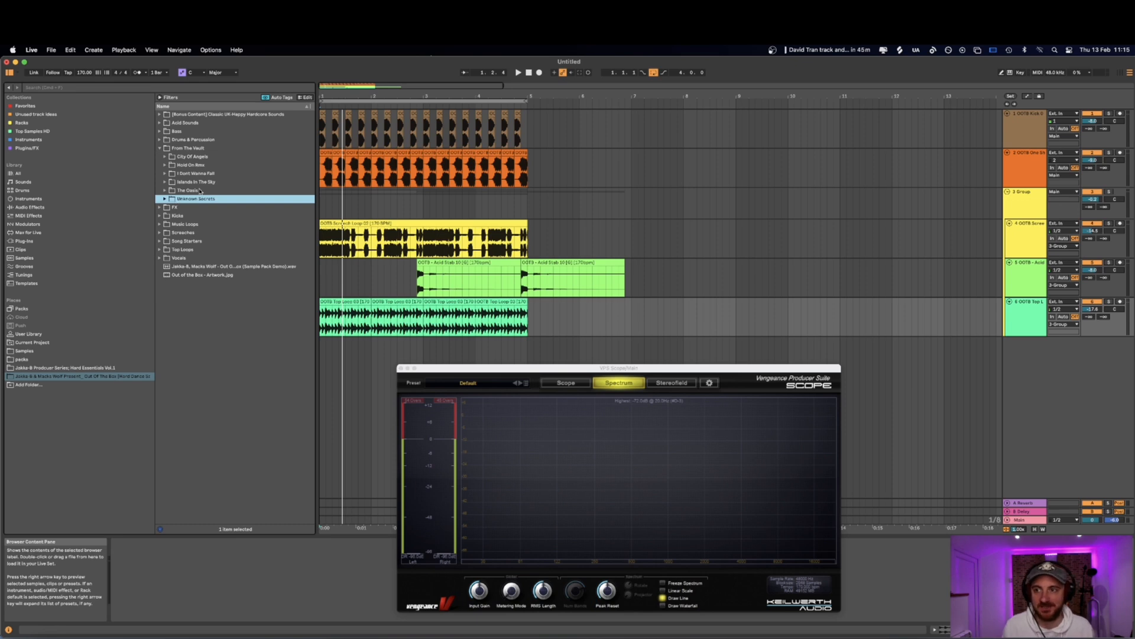
# - Preview the percussion loop and reverse lead samples in the Unknown Secrets folder, then collapse From The Vault
pyautogui.click(164, 200)
pyautogui.click(191, 224)
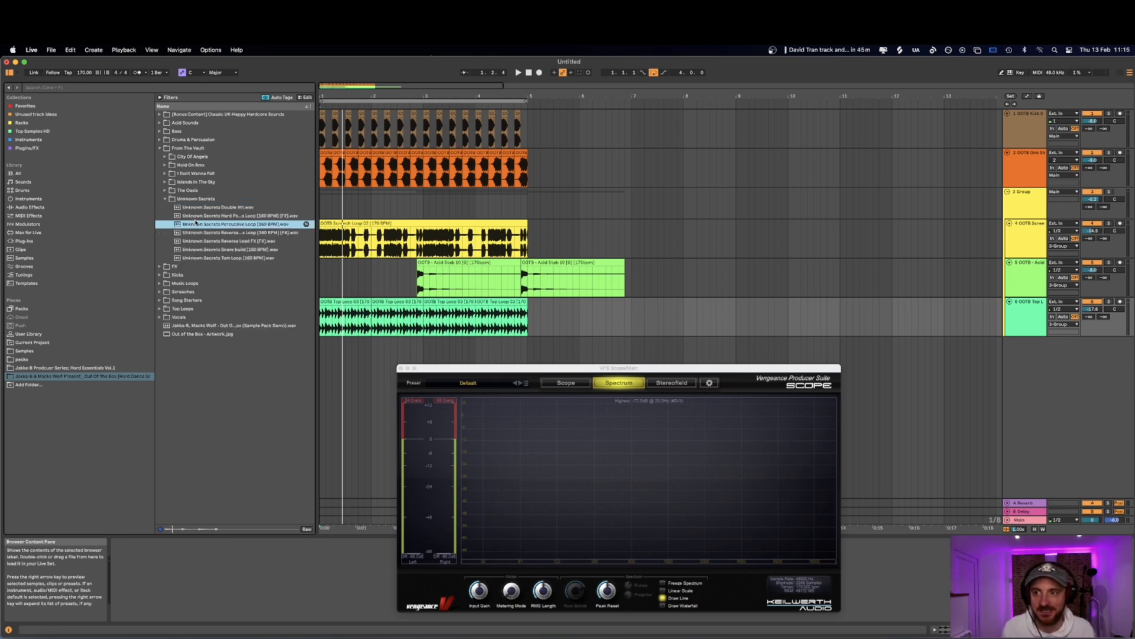
pyautogui.click(223, 241)
pyautogui.click(159, 148)
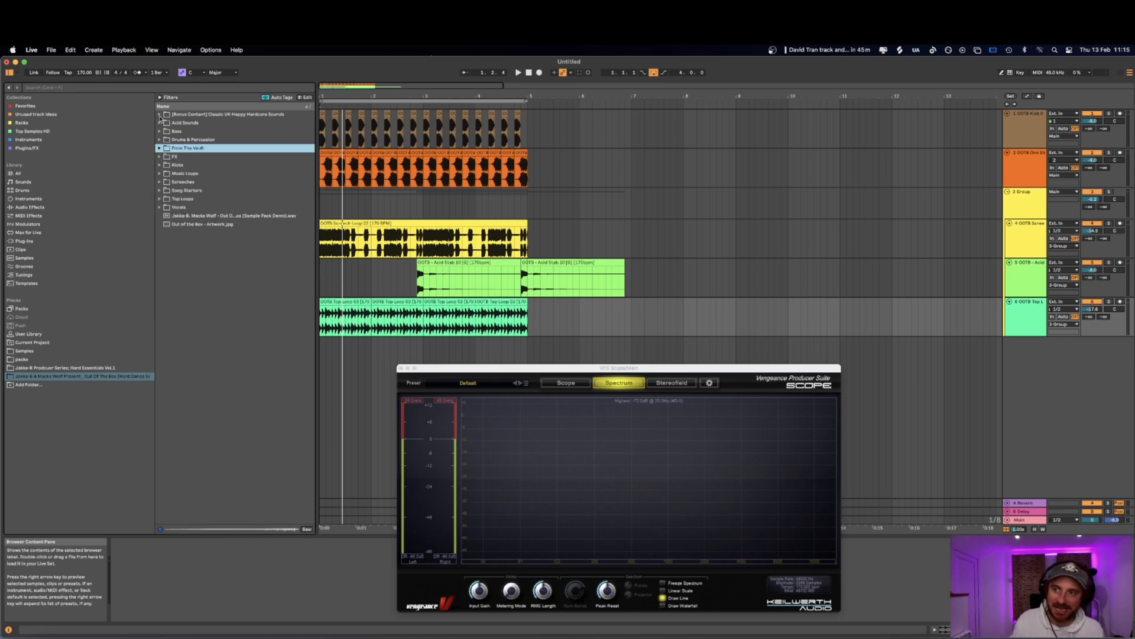
# - Preview choir, M1 organ, pizz and reese samples in Pianos & Synths of the Classic UK Happy Hardcore bonus folder
pyautogui.click(159, 116)
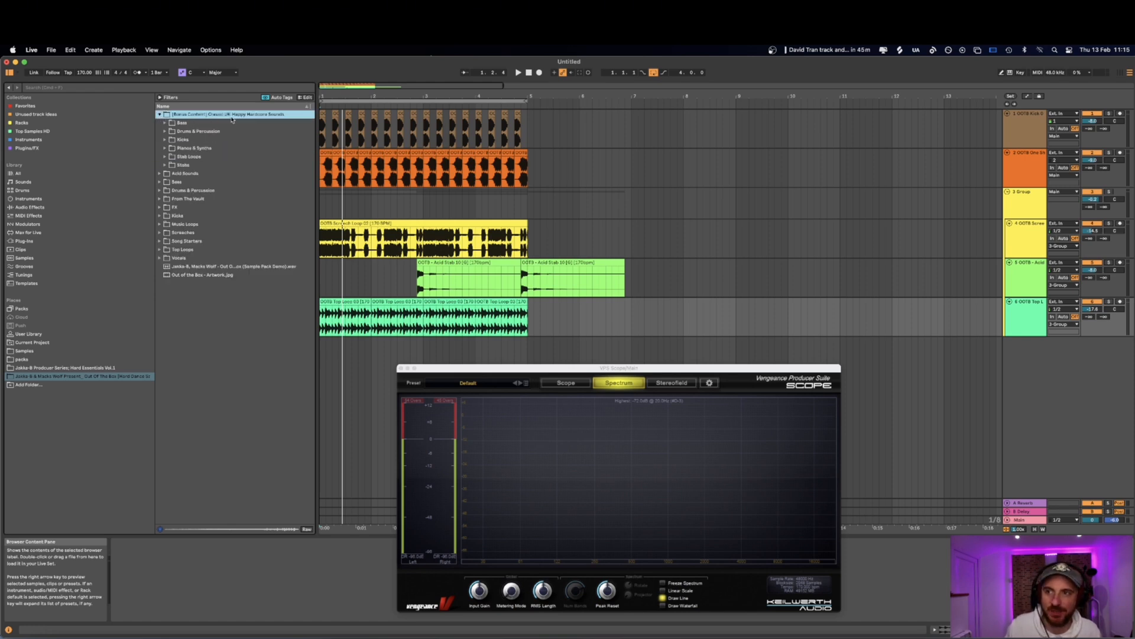
pyautogui.click(166, 147)
pyautogui.click(183, 165)
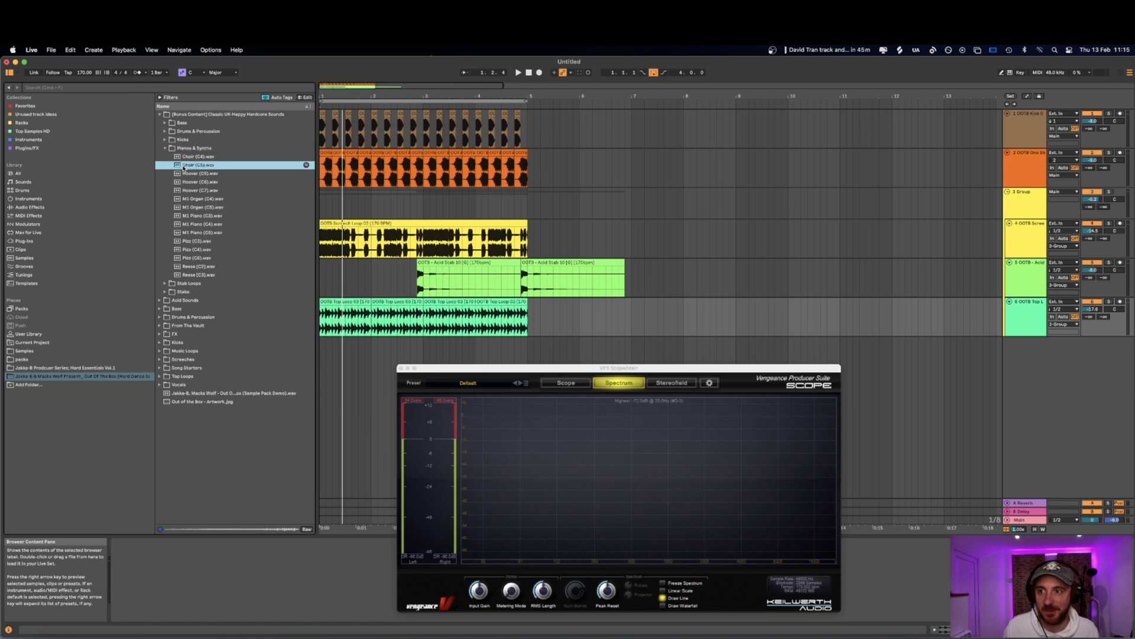
pyautogui.click(188, 198)
pyautogui.click(189, 207)
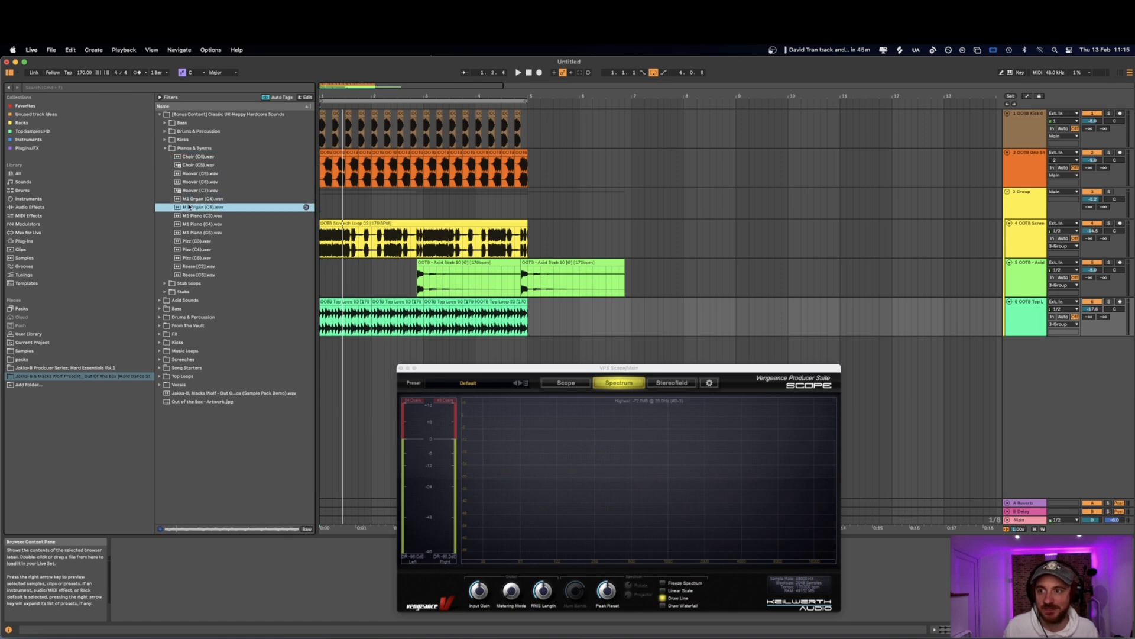
pyautogui.click(192, 240)
pyautogui.click(192, 266)
# - Preview OOTB Stab Loops 04 and 06 in the bonus content and open the stabs folder
pyautogui.click(165, 283)
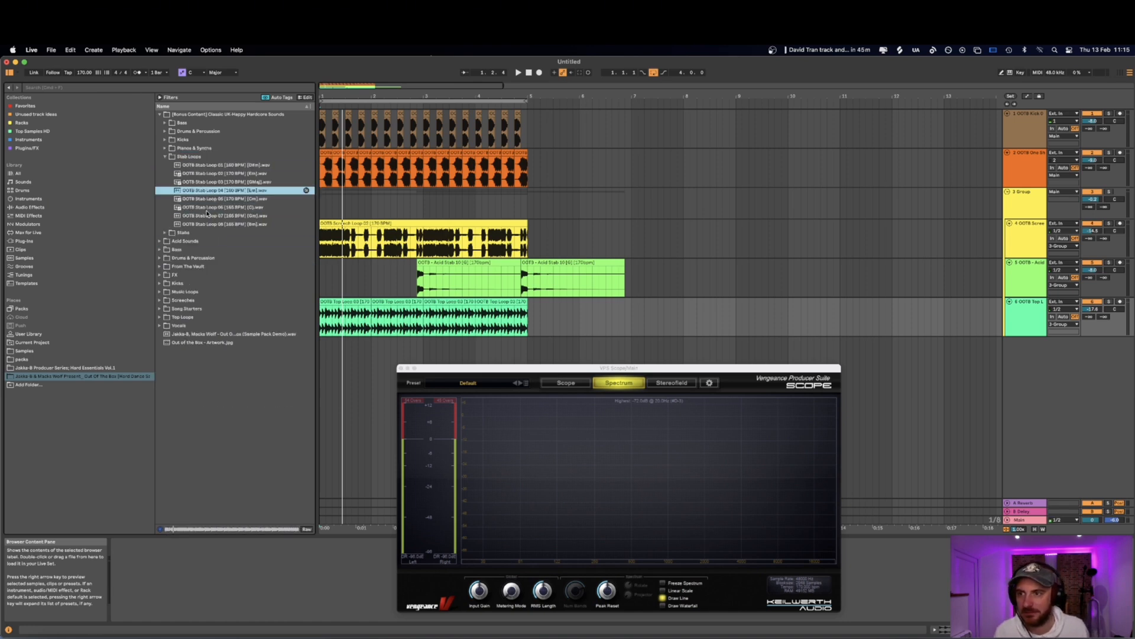
pyautogui.click(207, 208)
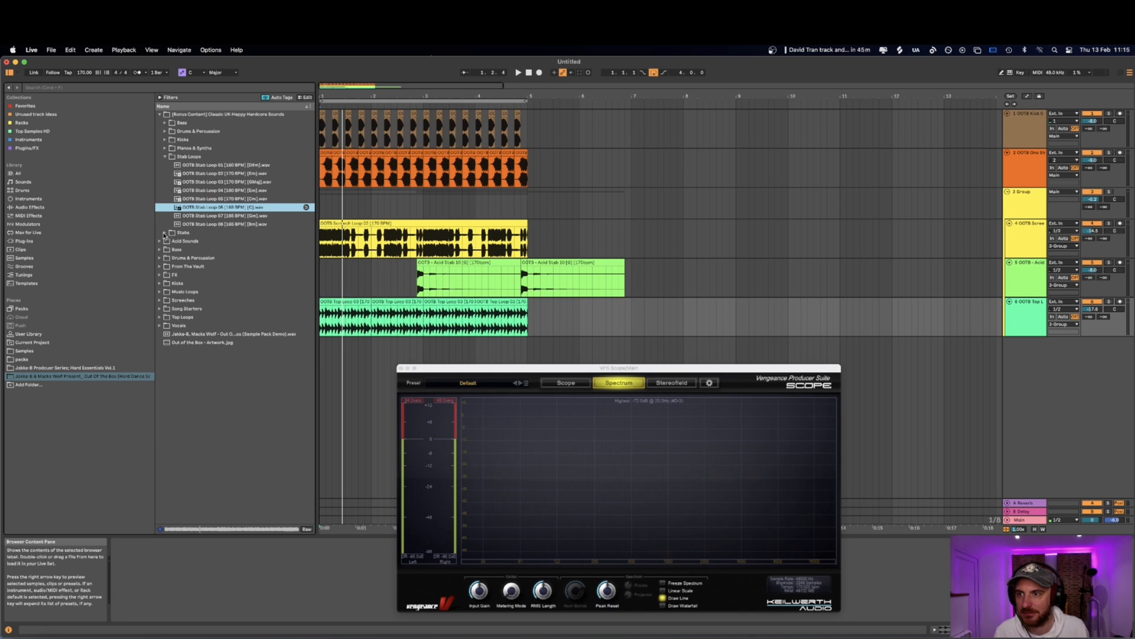
pyautogui.click(164, 233)
# - Open the bonus content's bass One Shots folder and preview UKHC One Shot Bass 6 and 9
pyautogui.click(165, 123)
pyautogui.click(201, 207)
pyautogui.click(201, 207)
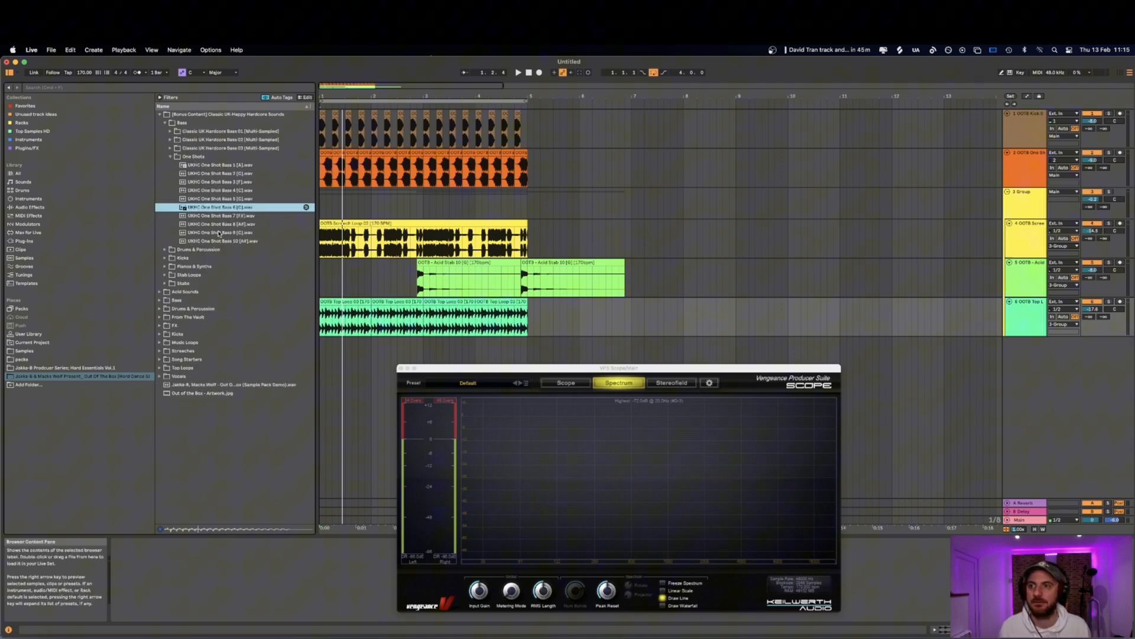
pyautogui.click(201, 233)
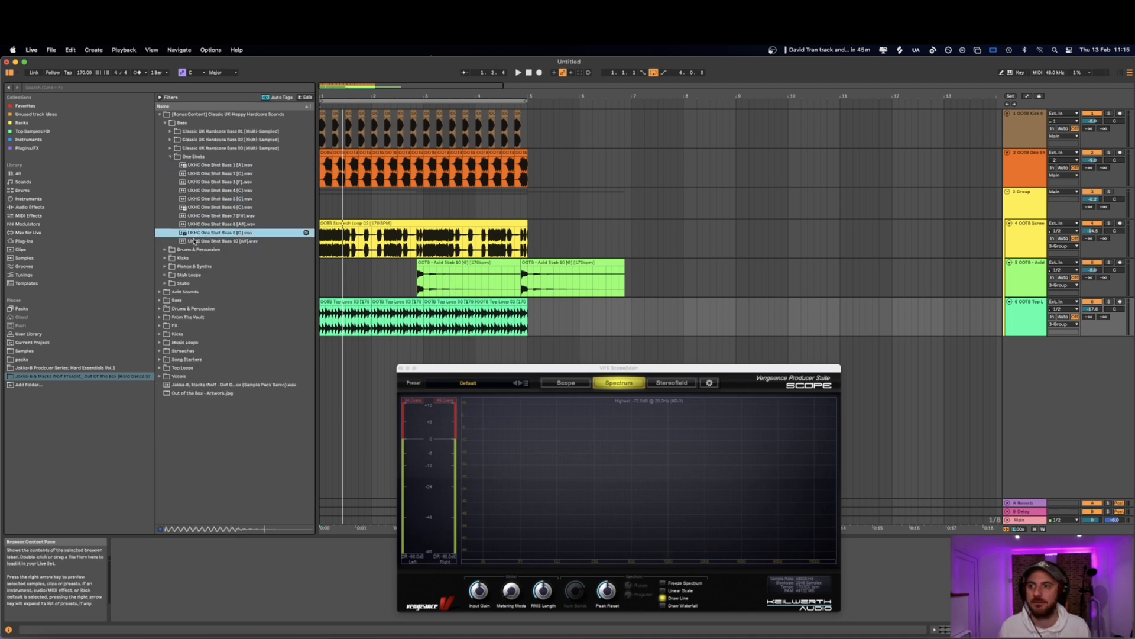